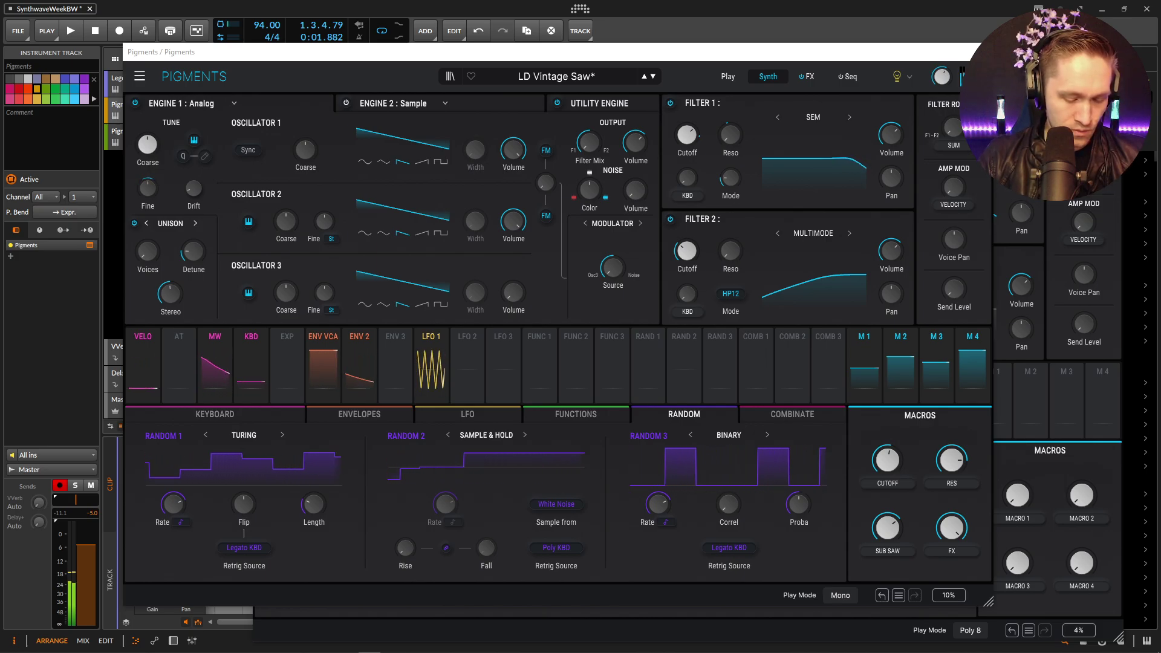
- Audition the LD Vintage Saw patch and examine the effects in its FX A chain
{"action": "key", "text": "space"}
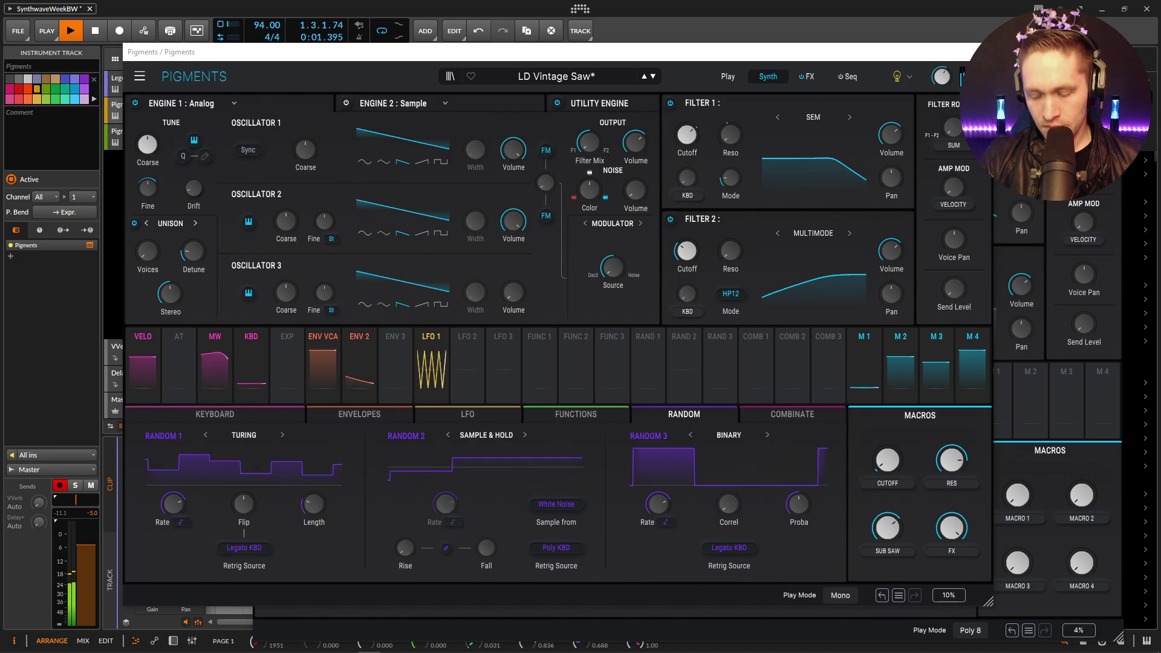
{"action": "key", "text": "space"}
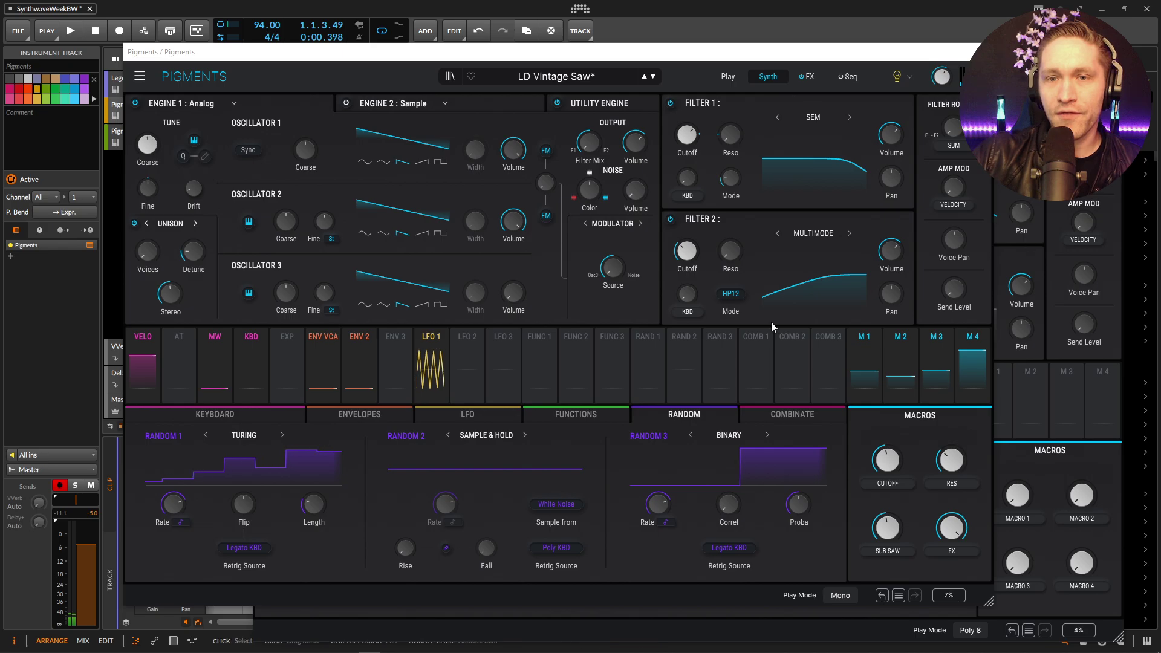
{"action": "left_click", "coordinate": [809, 76]}
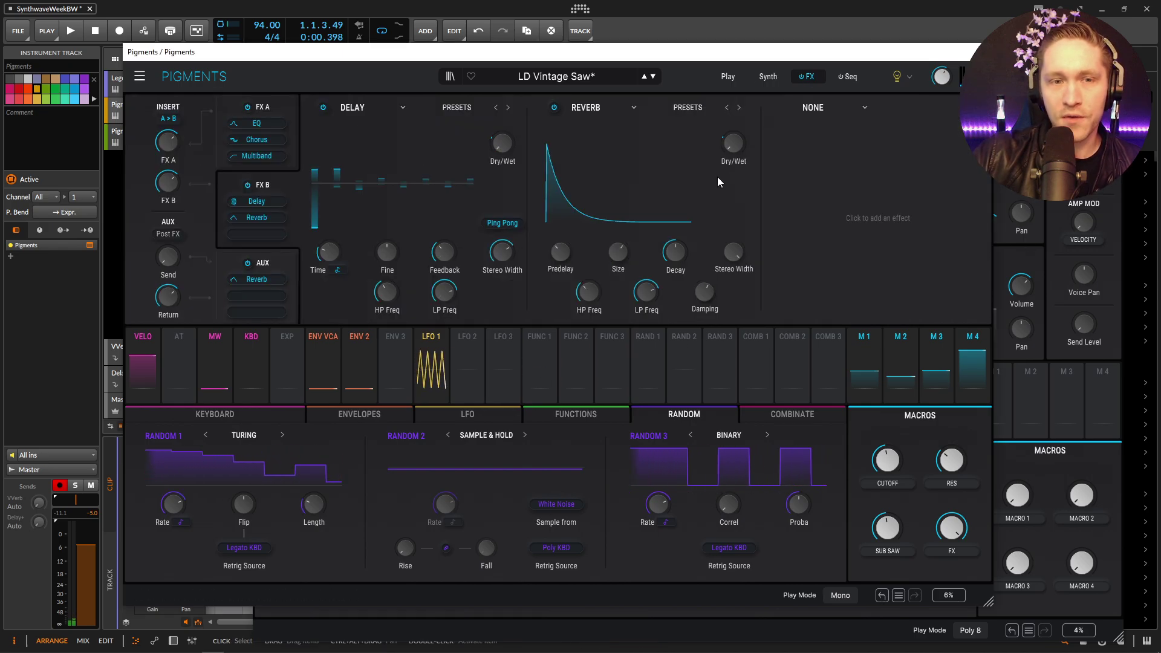
{"action": "left_click", "coordinate": [291, 130]}
{"action": "left_click", "coordinate": [279, 180]}
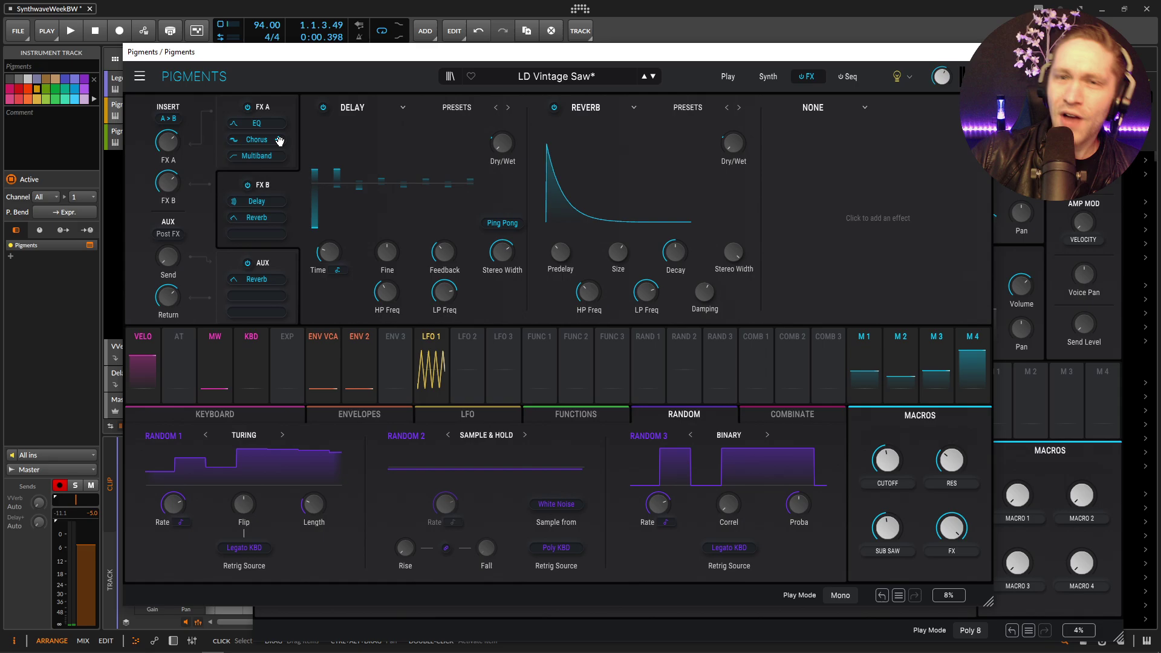
{"action": "left_click", "coordinate": [283, 101]}
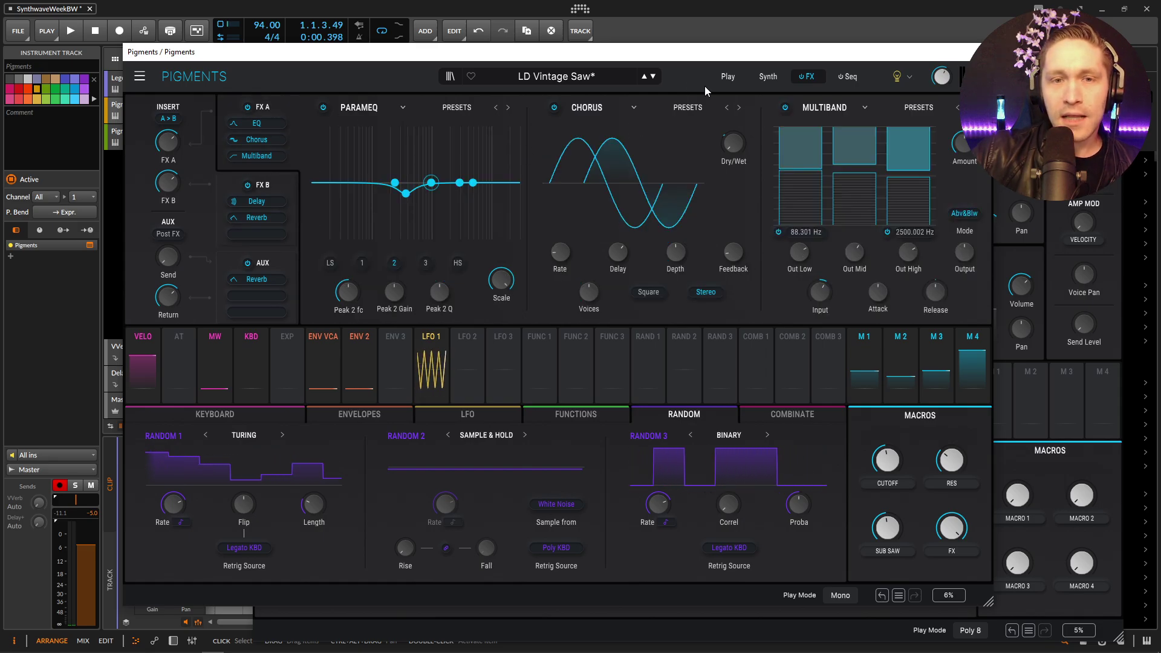
- Reload the LD Vintage Saw preset, return to its synth page and arrange both synth windows so Engine 1 shows in each
{"action": "left_click", "coordinate": [653, 76]}
{"action": "left_click", "coordinate": [645, 76]}
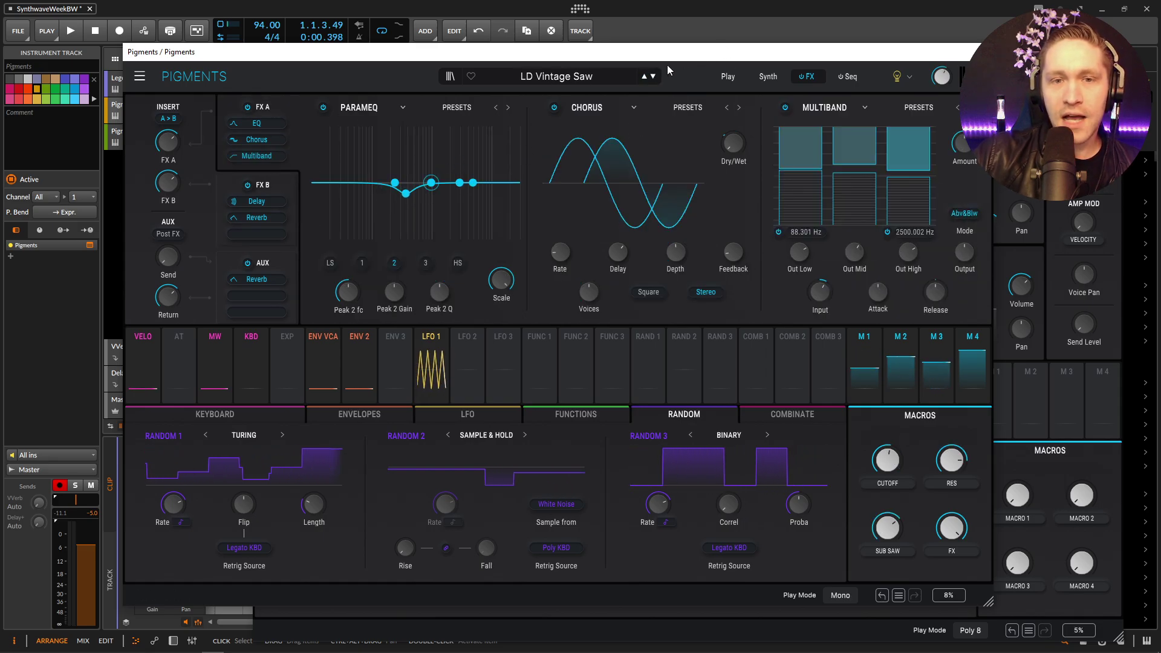
{"action": "left_click", "coordinate": [769, 79]}
{"action": "left_click", "coordinate": [1016, 206]}
{"action": "left_click_drag", "start_coordinate": [474, 52], "coordinate": [400, 165]}
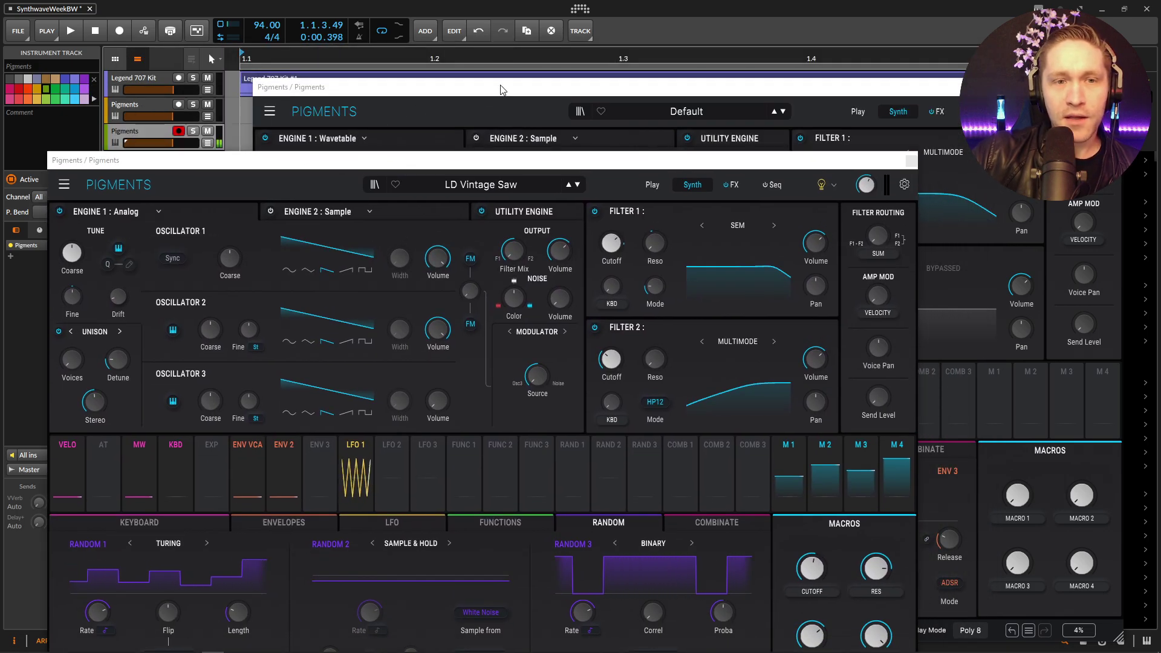
{"action": "left_click_drag", "start_coordinate": [510, 87], "coordinate": [543, 72]}
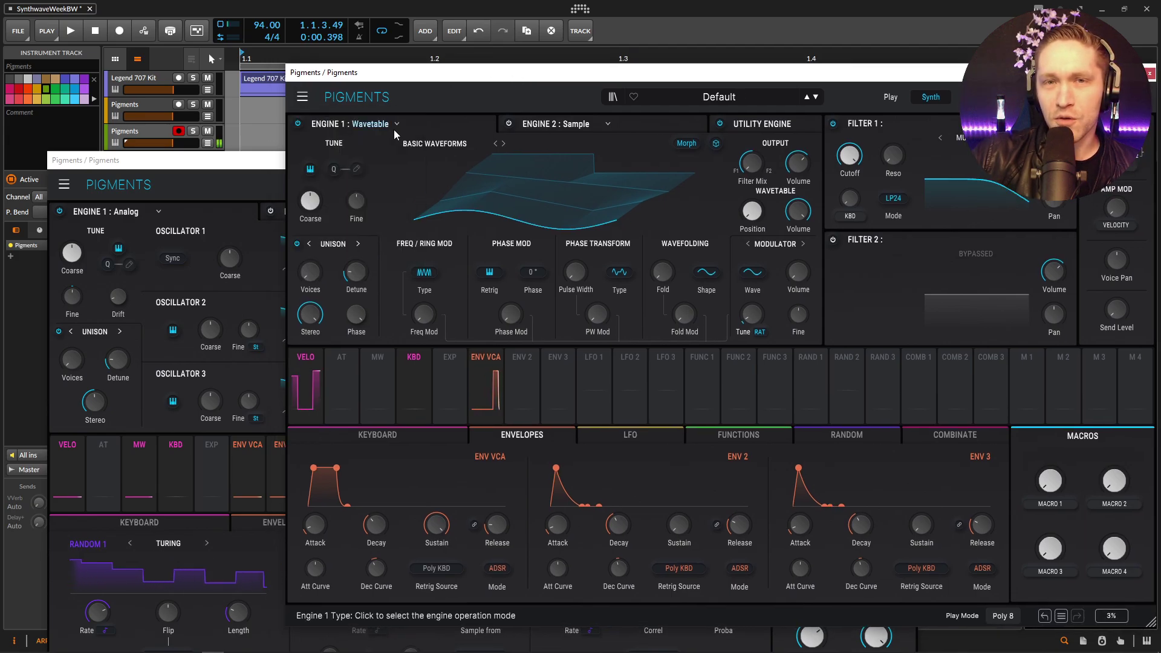
- Examine the utility engine's noise and oscillator settings in the LD Vintage Saw patch, return to Engine 1 and reposition the window
{"action": "left_click", "coordinate": [239, 168]}
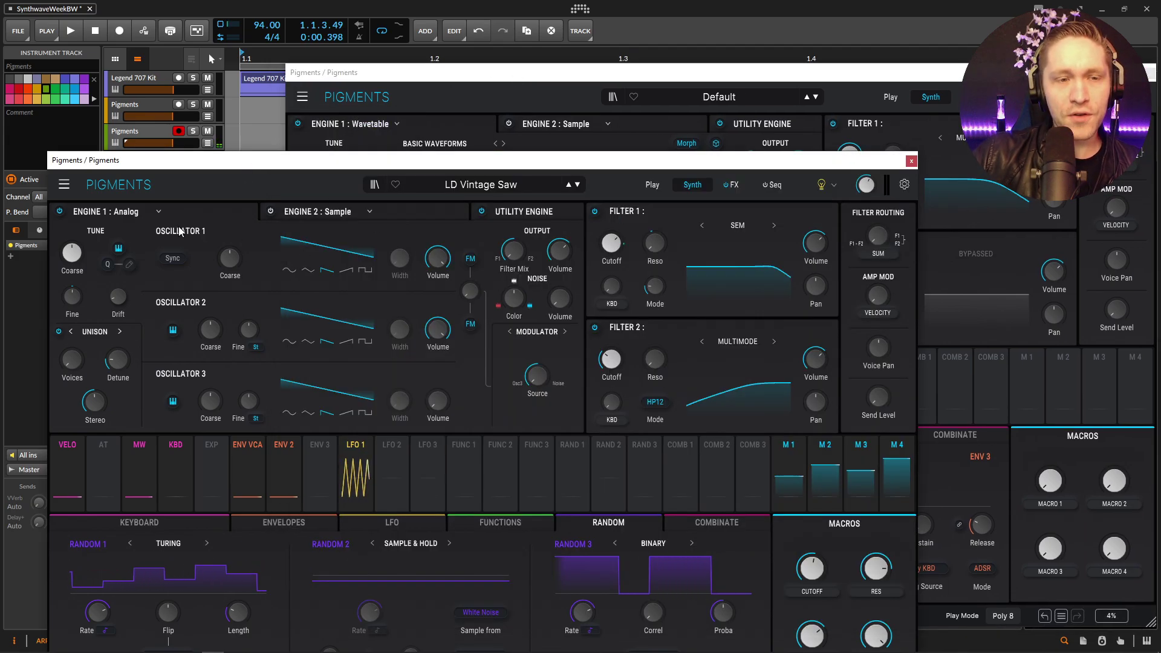
{"action": "left_click", "coordinate": [339, 212]}
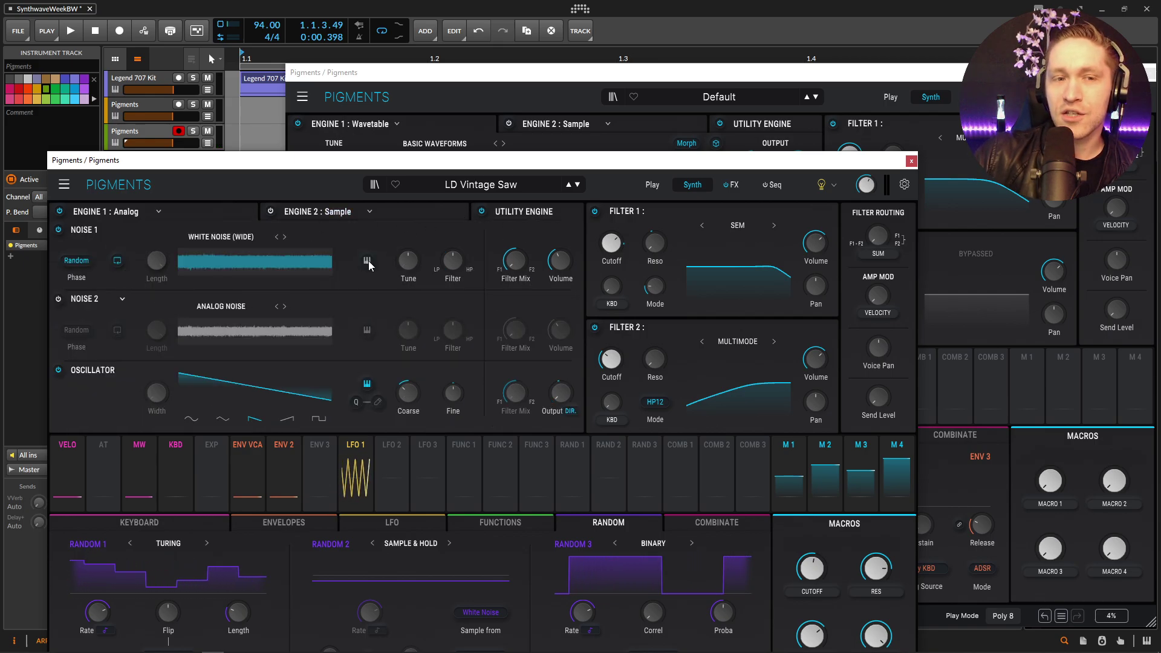
{"action": "left_click", "coordinate": [208, 212]}
{"action": "left_click_drag", "start_coordinate": [899, 162], "coordinate": [864, 95]}
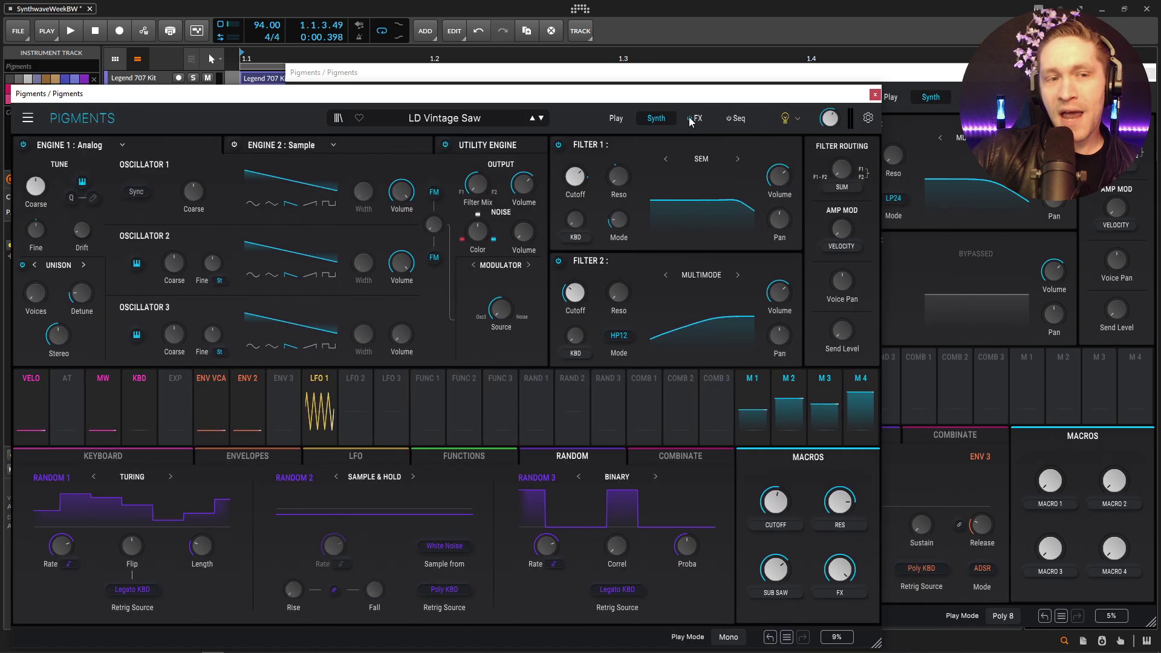
- Change Engine 1 of the Default patch from Wavetable to Analog
{"action": "left_click", "coordinate": [936, 78]}
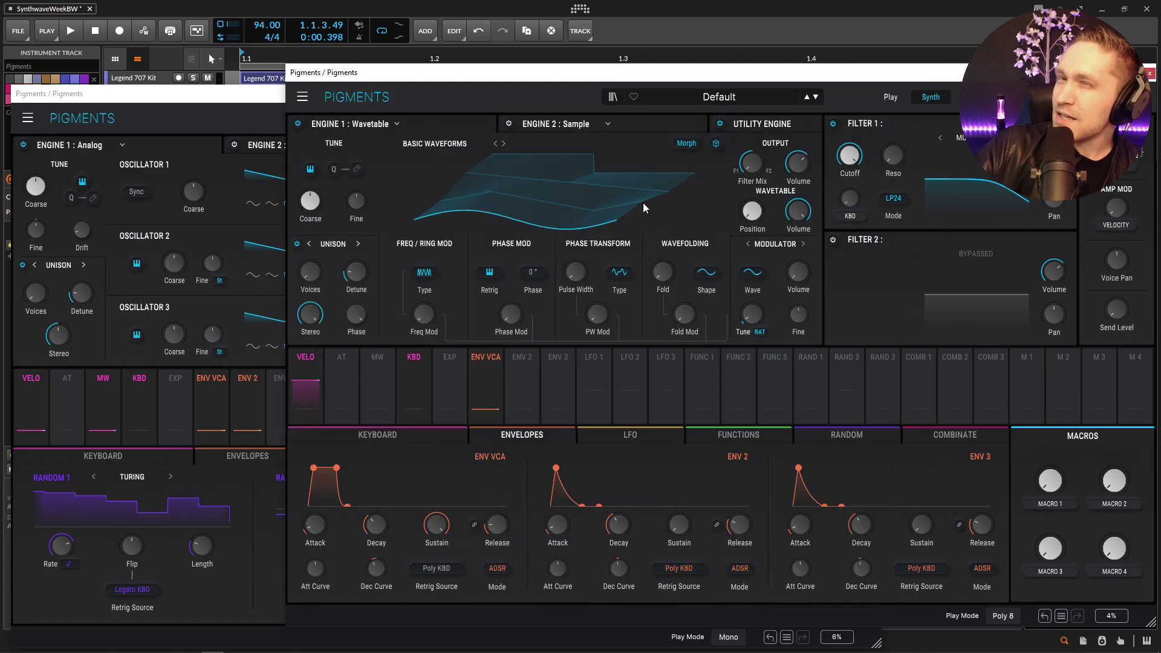
{"action": "left_click", "coordinate": [420, 125]}
{"action": "left_click", "coordinate": [379, 162]}
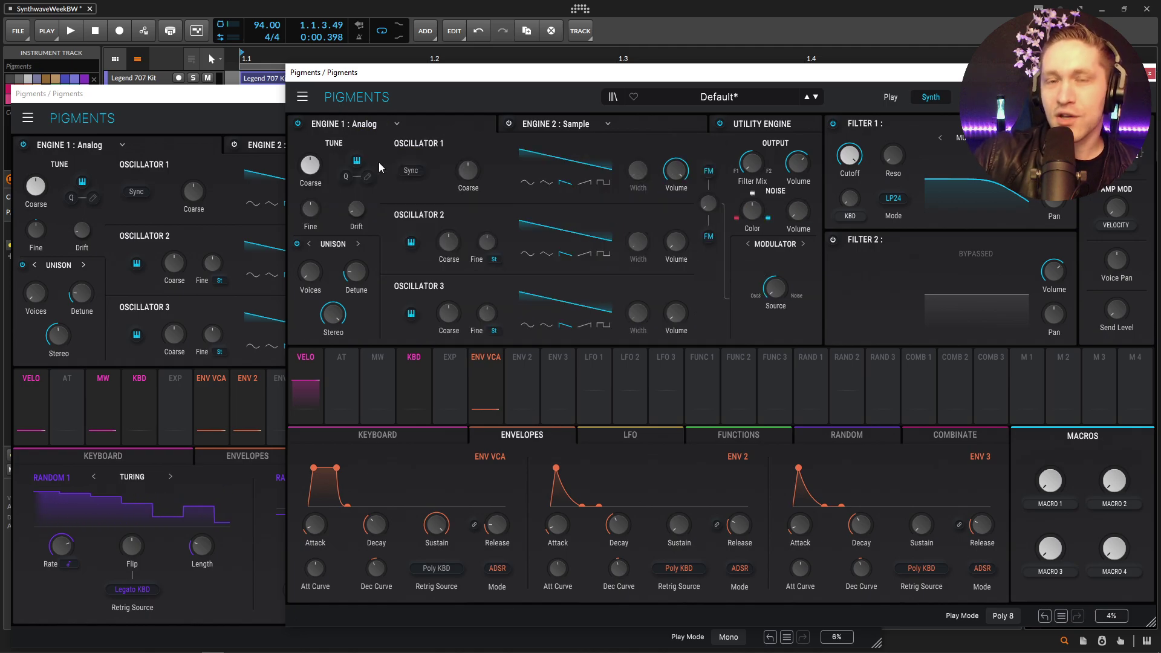
- Raise Oscillator 2's volume fully in the Default patch and match its Drift to the LD Vintage Saw patch
{"action": "left_click", "coordinate": [236, 98]}
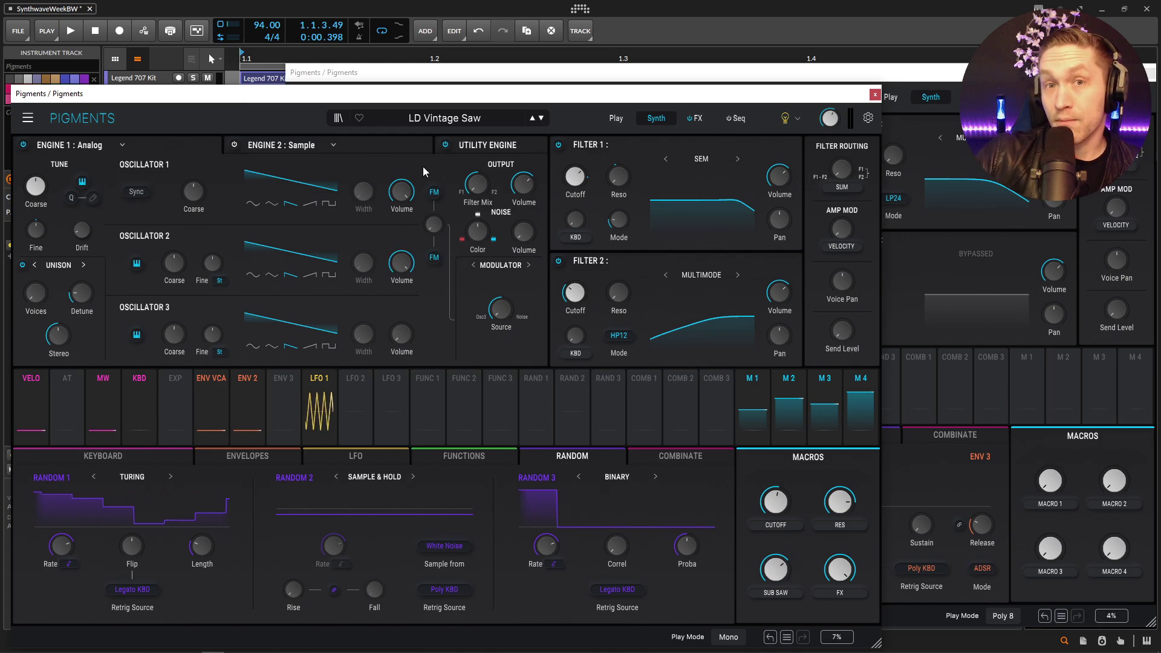
{"action": "left_click", "coordinate": [917, 77]}
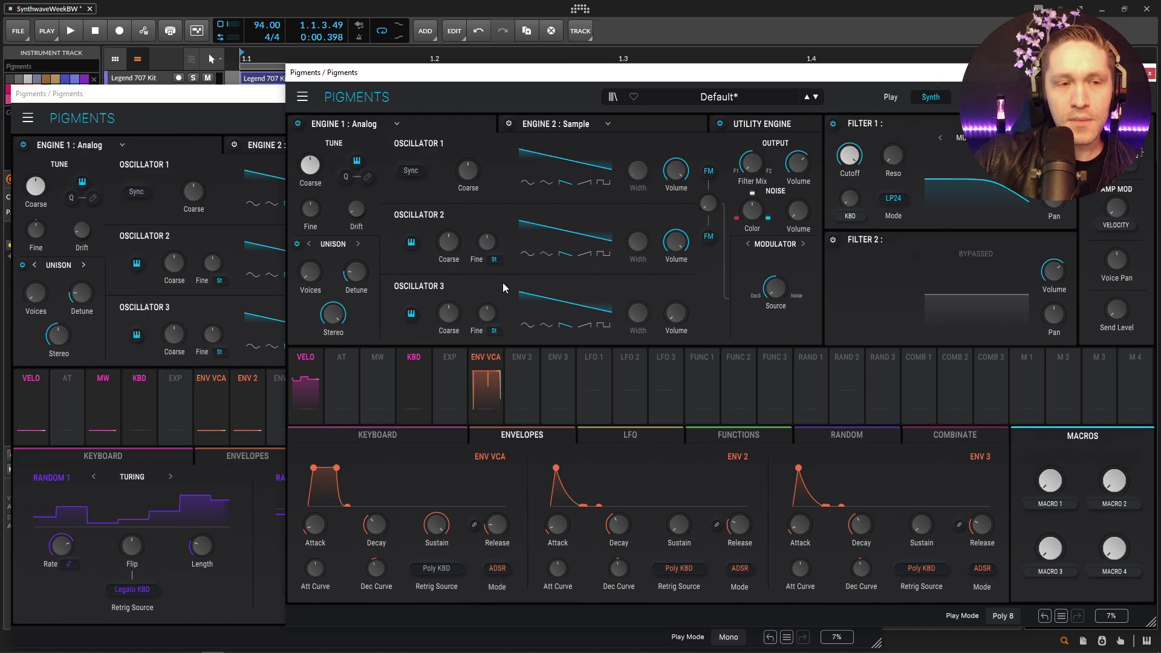
{"action": "mouse_move", "coordinate": [83, 238]}
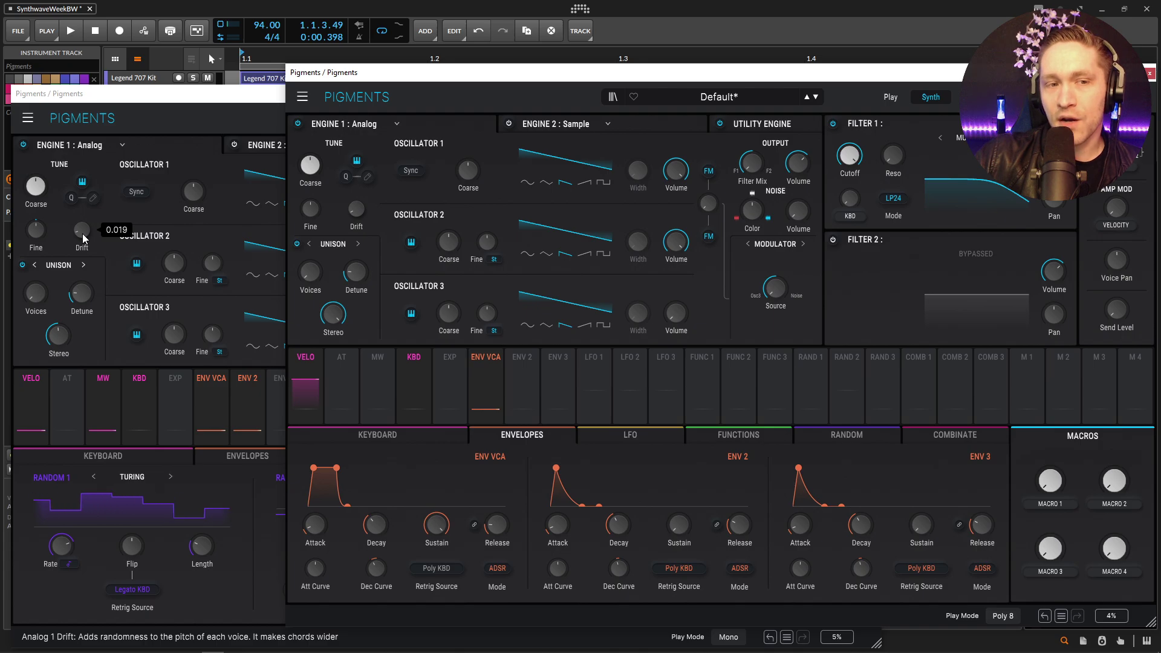
{"action": "mouse_move", "coordinate": [354, 209]}
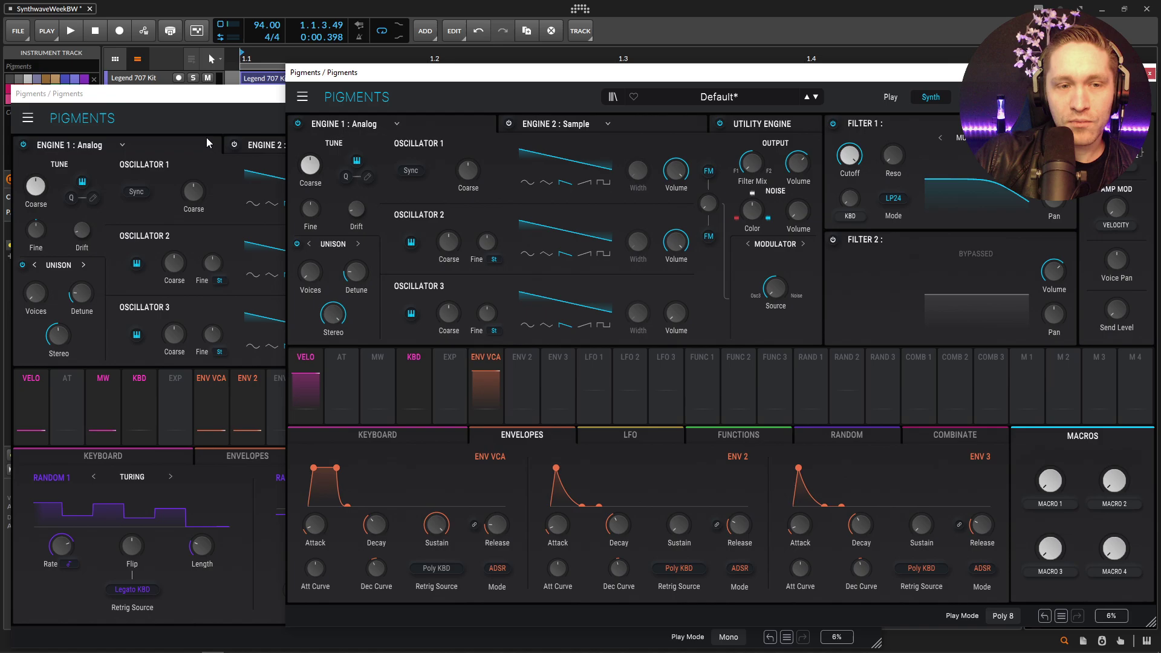
- Assign LFO 1 to Engine 1's Fine tuning in the Default patch with a modulation amount of 0.27
{"action": "left_click", "coordinate": [239, 97]}
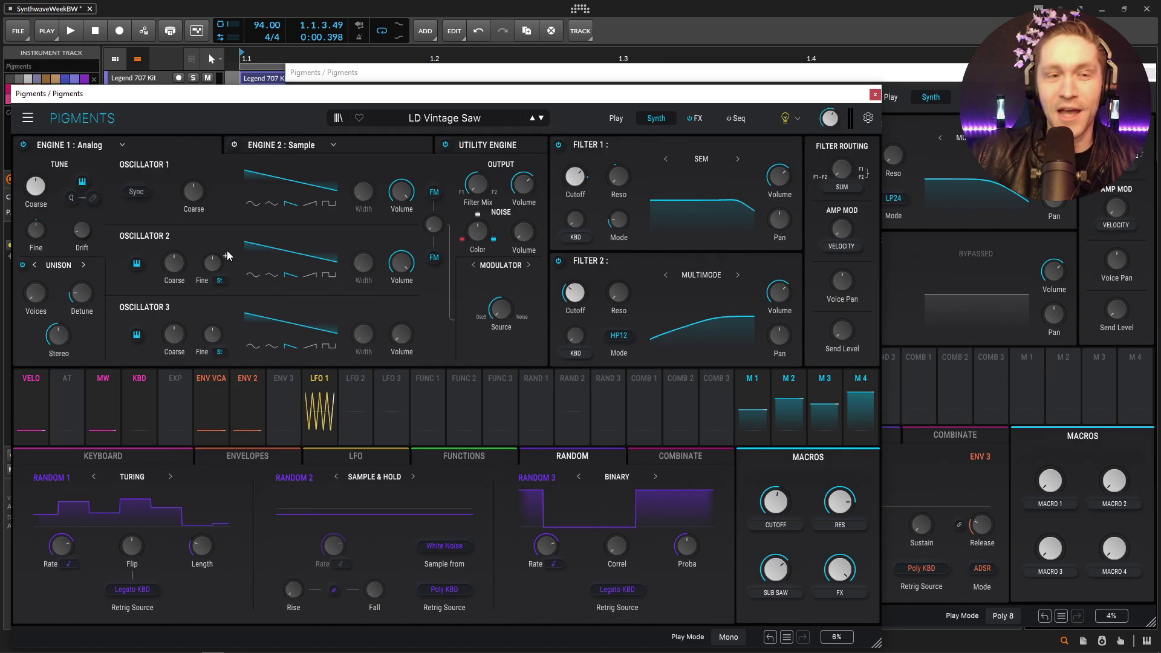
{"action": "mouse_move", "coordinate": [38, 267]}
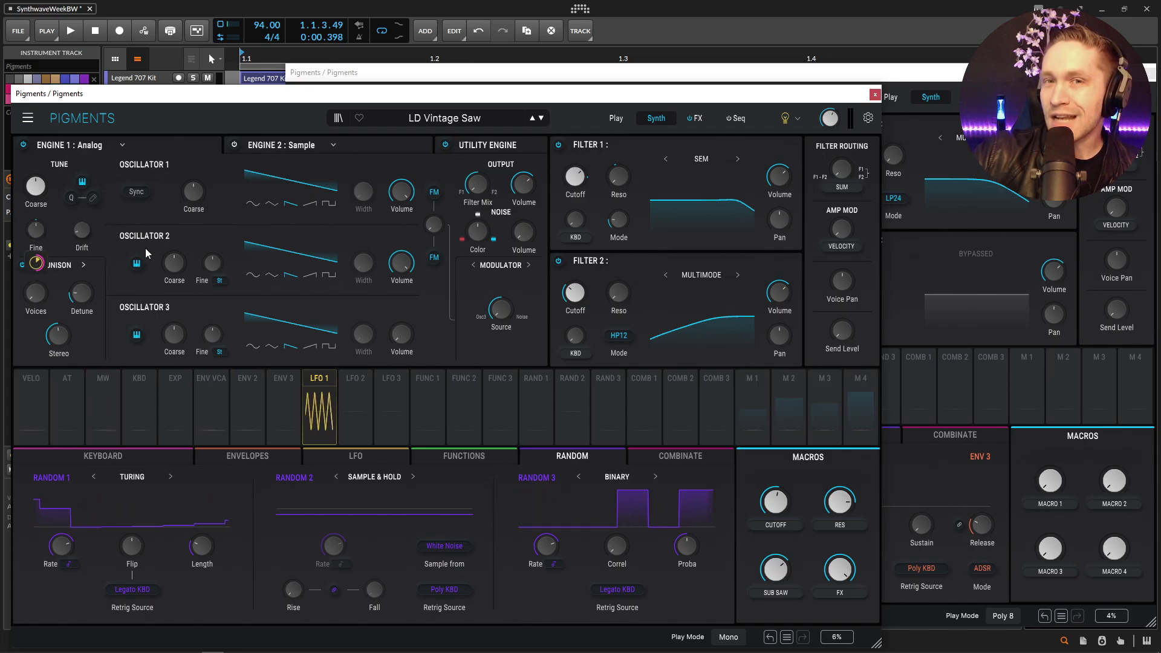
{"action": "left_click", "coordinate": [948, 73]}
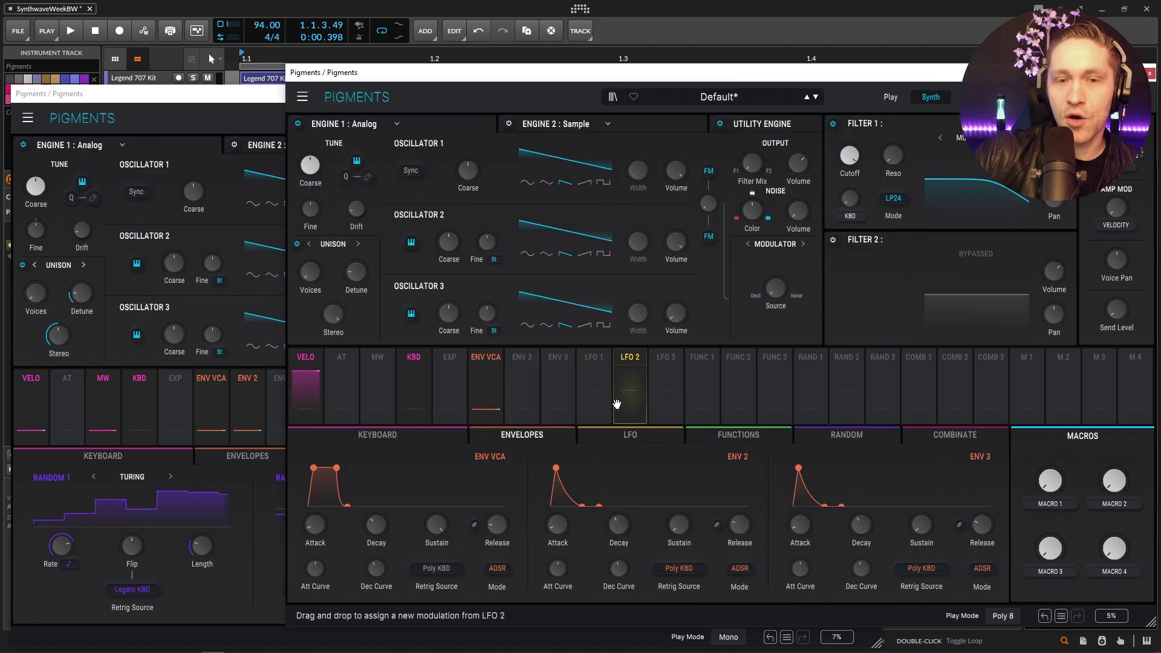
{"action": "left_click_drag", "start_coordinate": [594, 390], "coordinate": [317, 224]}
{"action": "mouse_move", "coordinate": [325, 243]}
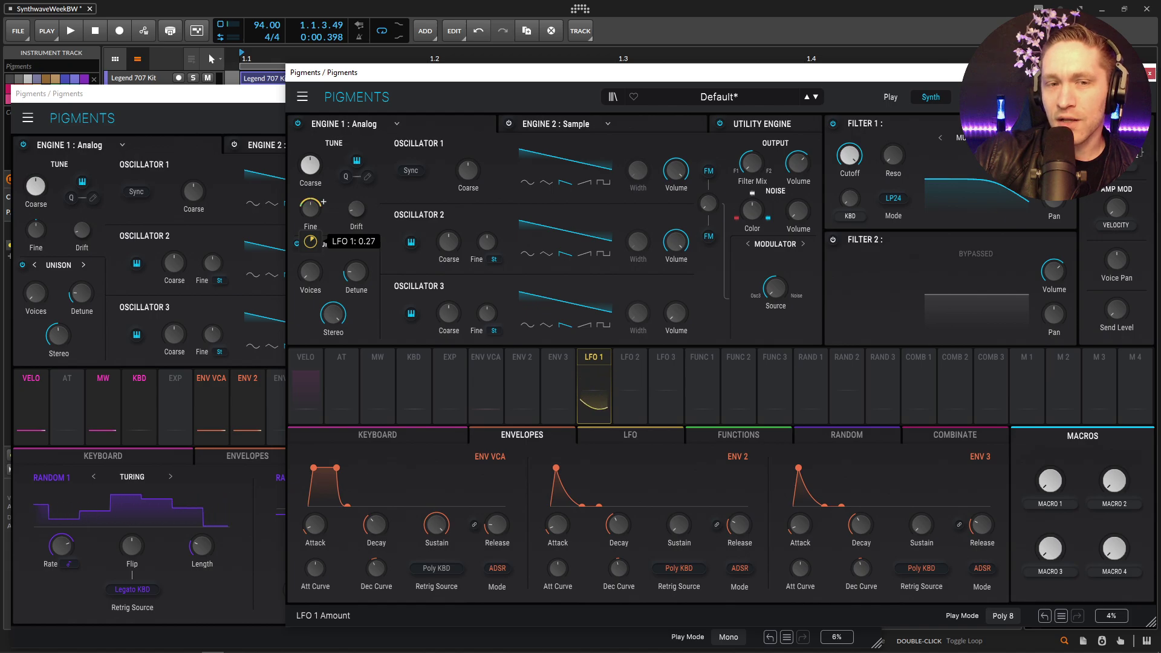
- Compare the LFO settings of both patches and set LFO 1's waveform in the Default patch to triangle
{"action": "left_click", "coordinate": [604, 436]}
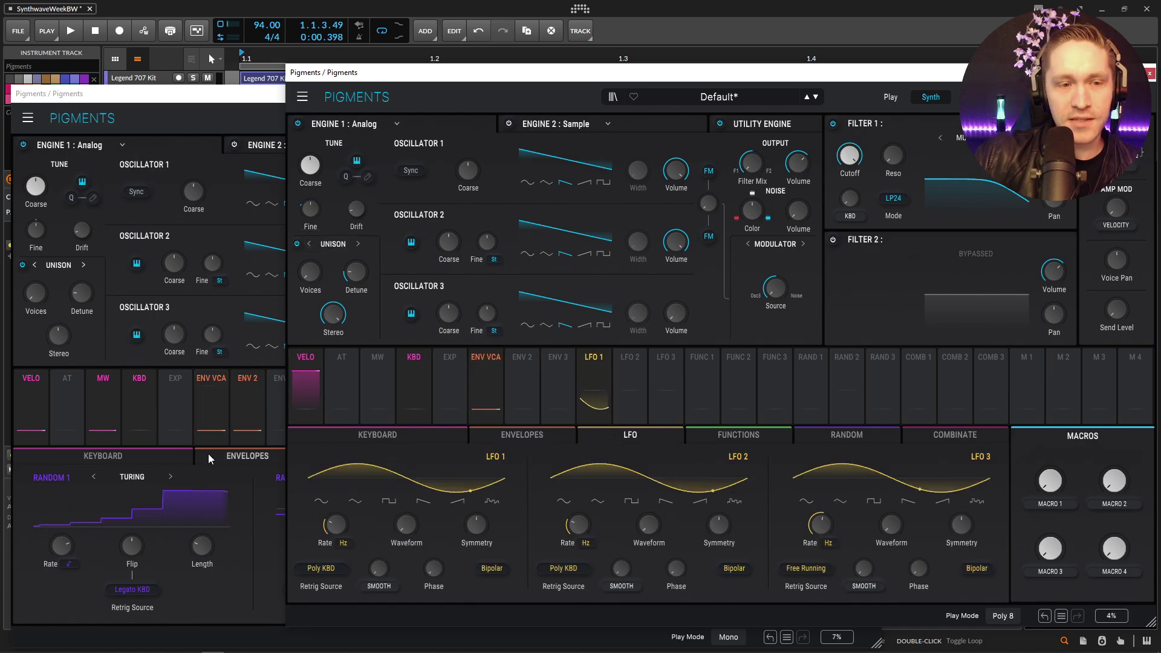
{"action": "left_click", "coordinate": [281, 474]}
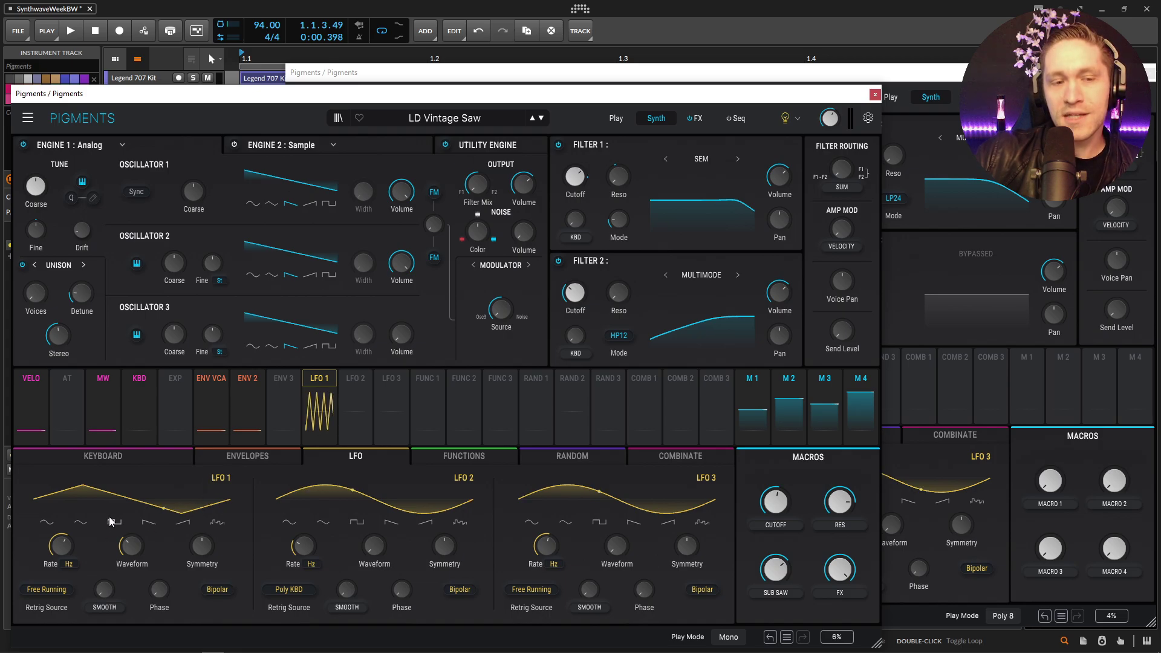
{"action": "left_click", "coordinate": [1024, 466]}
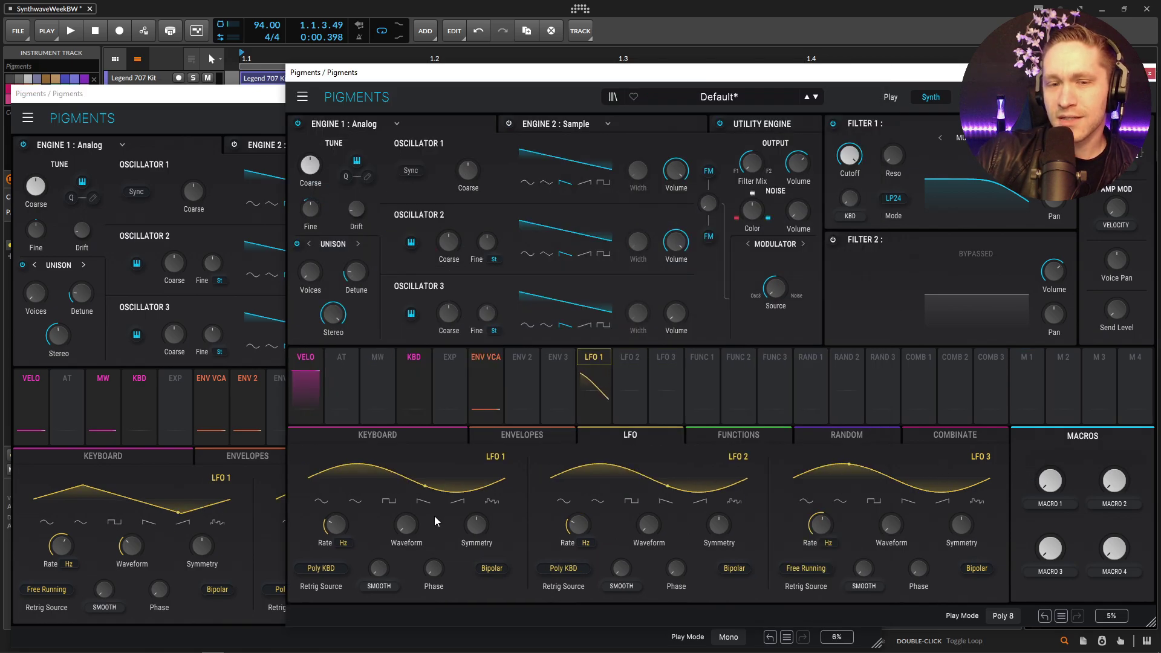
{"action": "left_click", "coordinate": [355, 501]}
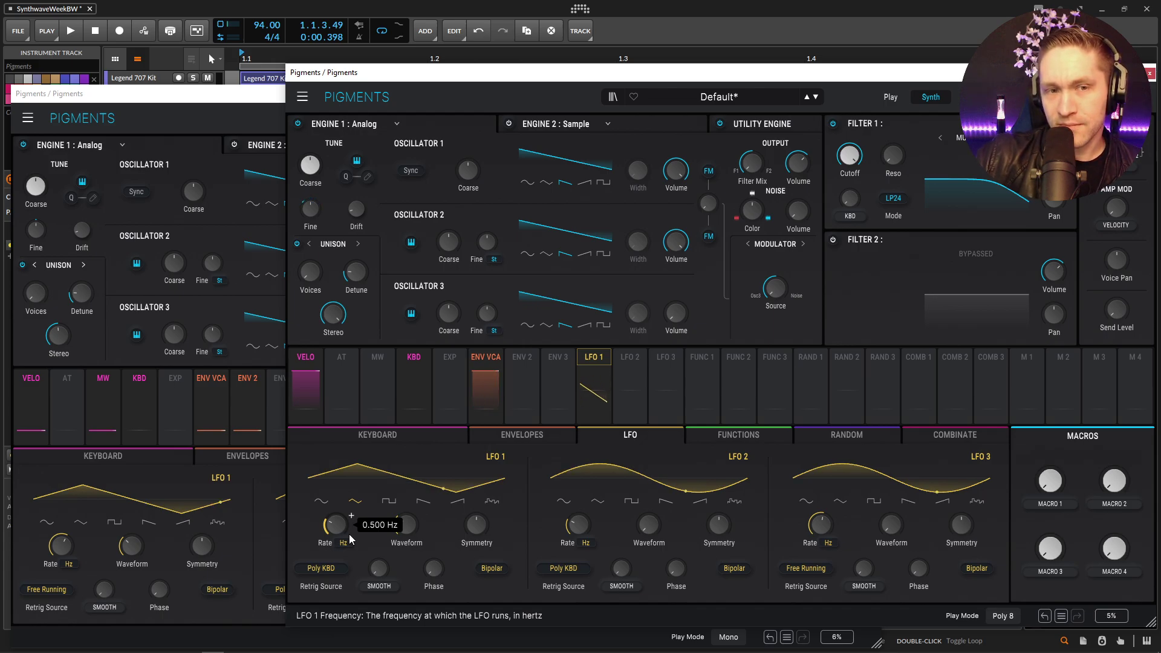
- Set LFO 1's rate to 7.88 Hz and its retrigger source to Free Running in the Default patch
{"action": "mouse_move", "coordinate": [63, 555]}
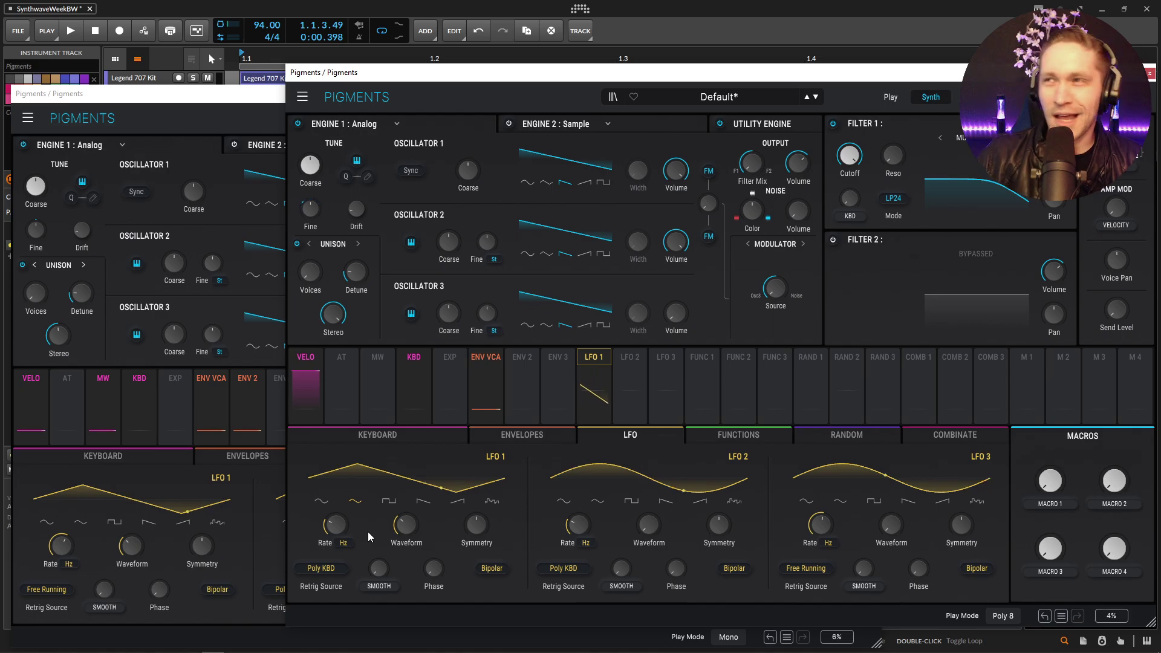
{"action": "mouse_move", "coordinate": [337, 531]}
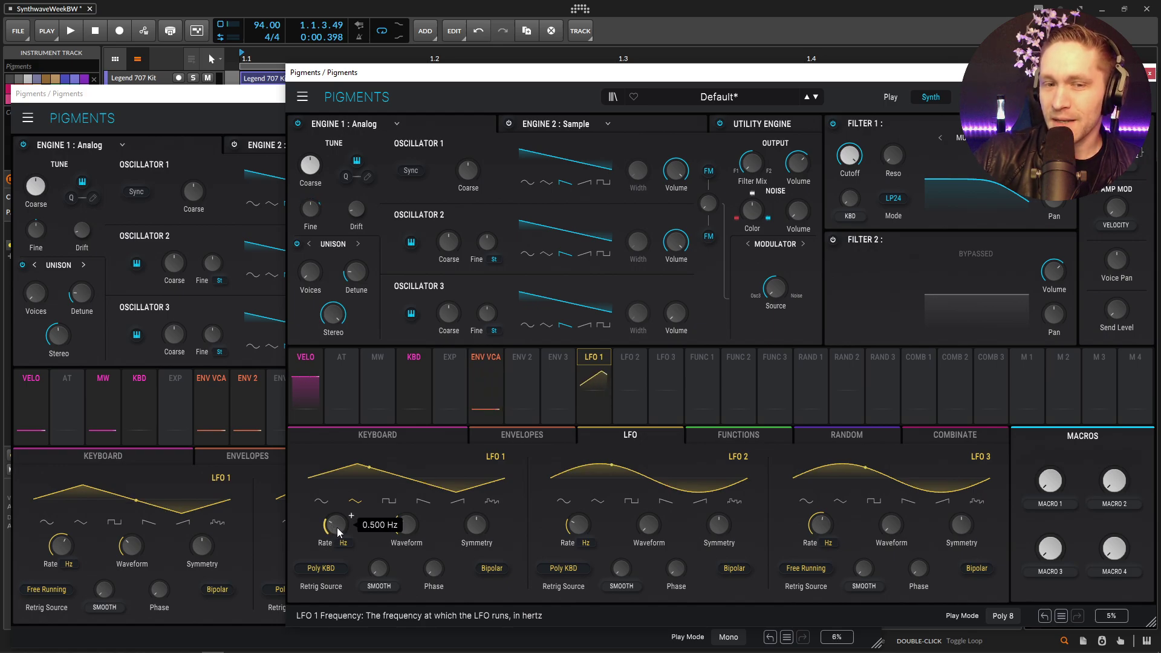
{"action": "left_click_drag", "start_coordinate": [336, 531], "coordinate": [337, 509]}
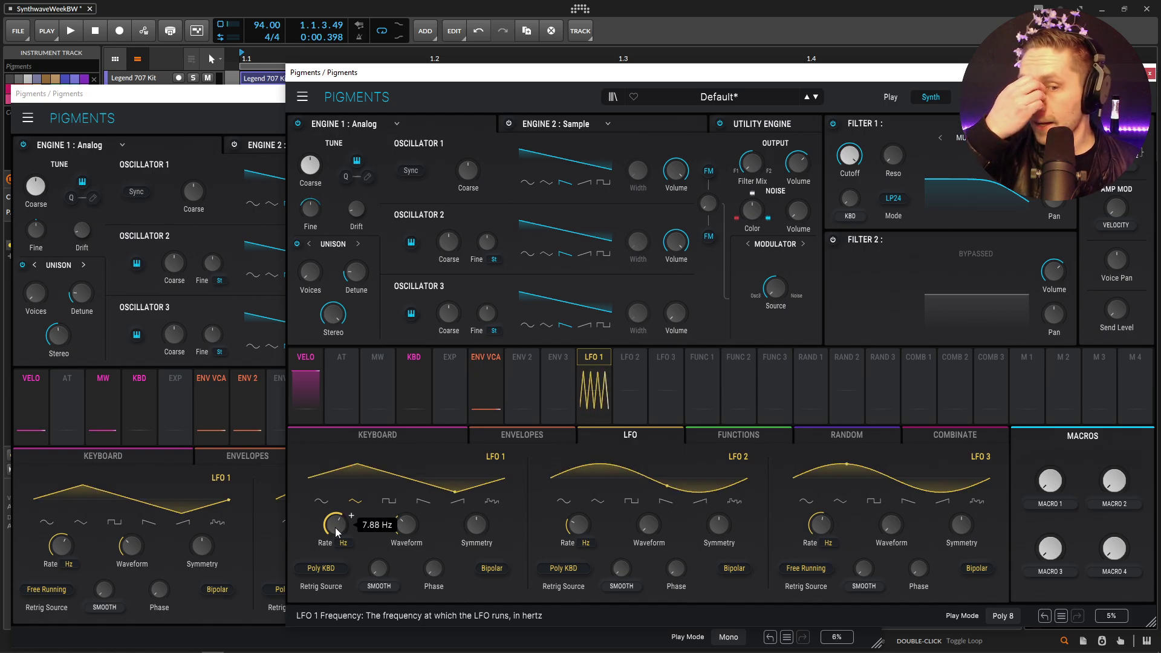
{"action": "left_click", "coordinate": [328, 569]}
{"action": "left_click", "coordinate": [337, 399]}
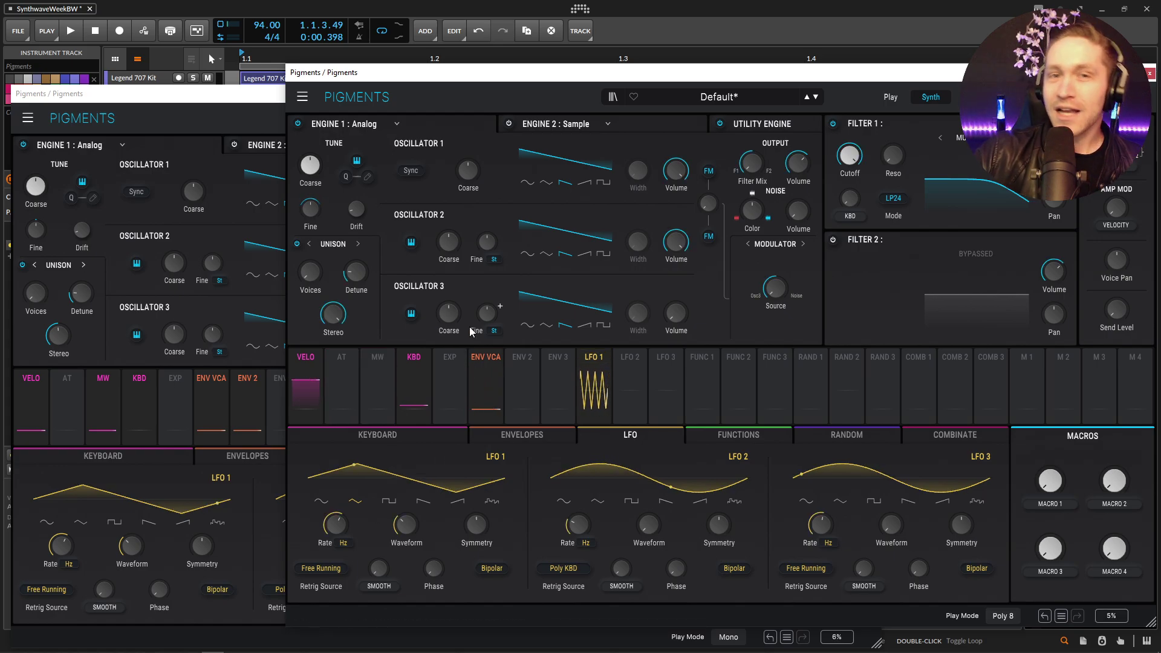
- Side-chain the Default patch's LFO 1 to Engine 1 Fine modulation to Mod Wheel with an amount of 1.00, as in LD Vintage Saw
{"action": "left_click", "coordinate": [601, 367]}
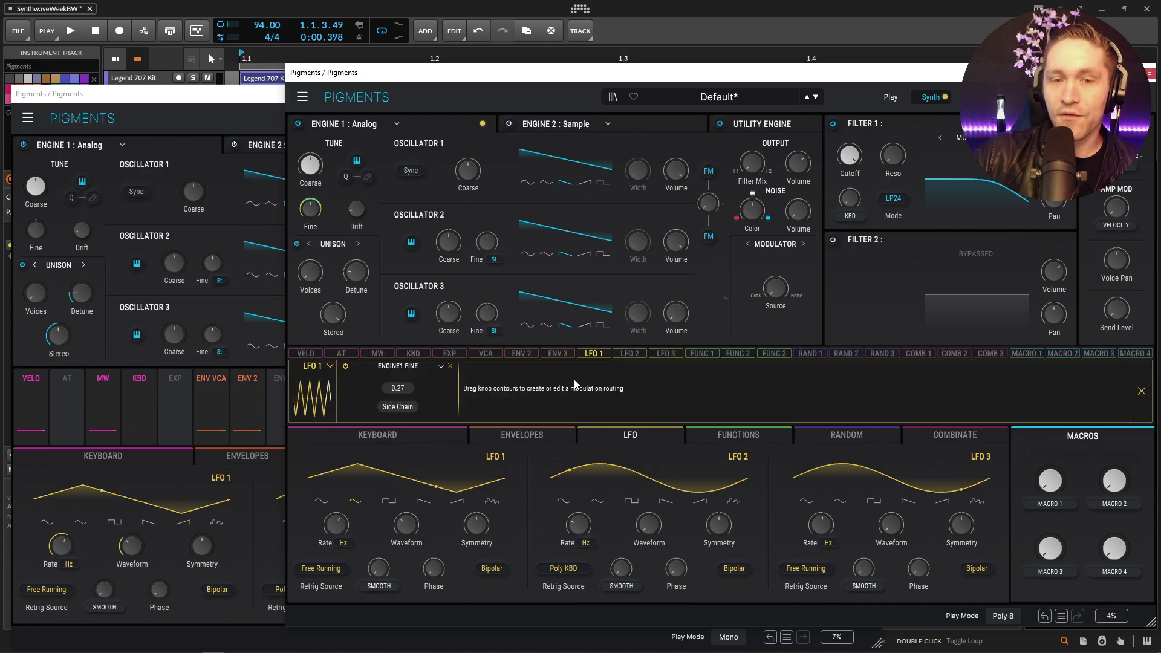
{"action": "left_click", "coordinate": [242, 462]}
{"action": "left_click", "coordinate": [332, 380]}
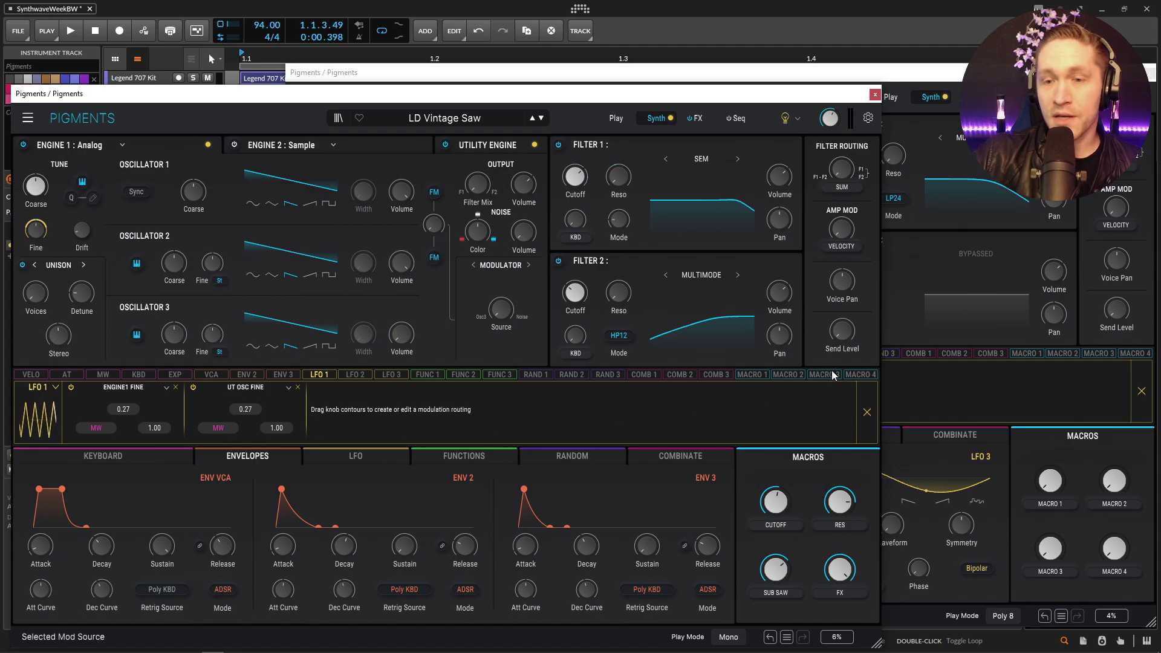
{"action": "left_click", "coordinate": [1035, 226]}
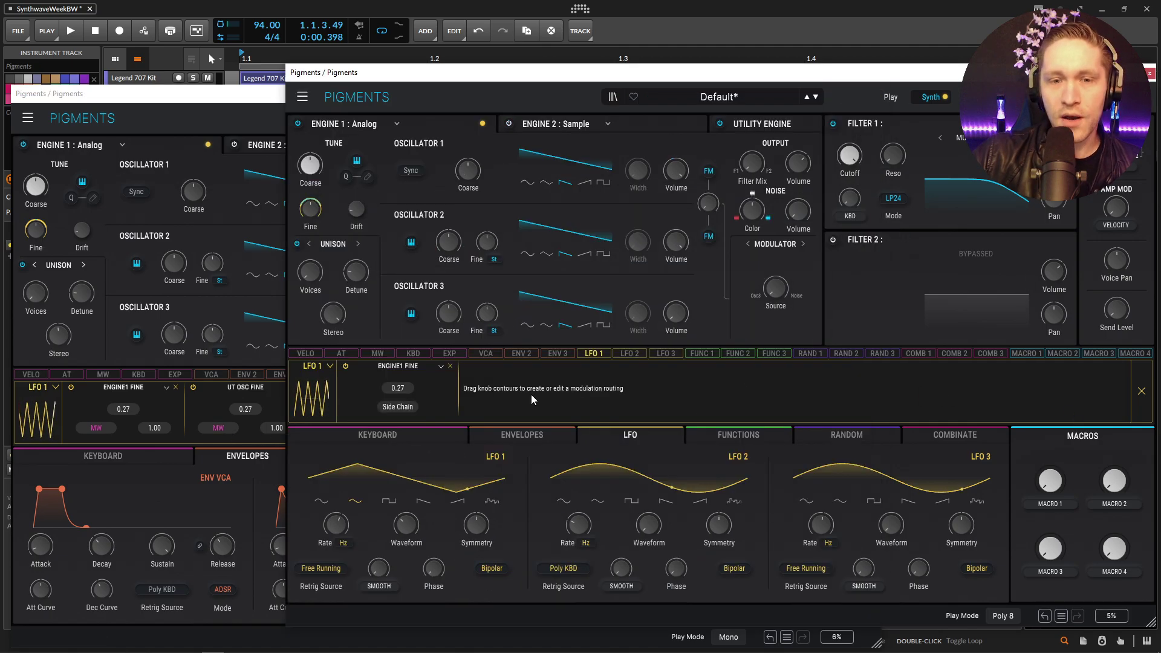
{"action": "left_click", "coordinate": [401, 407]}
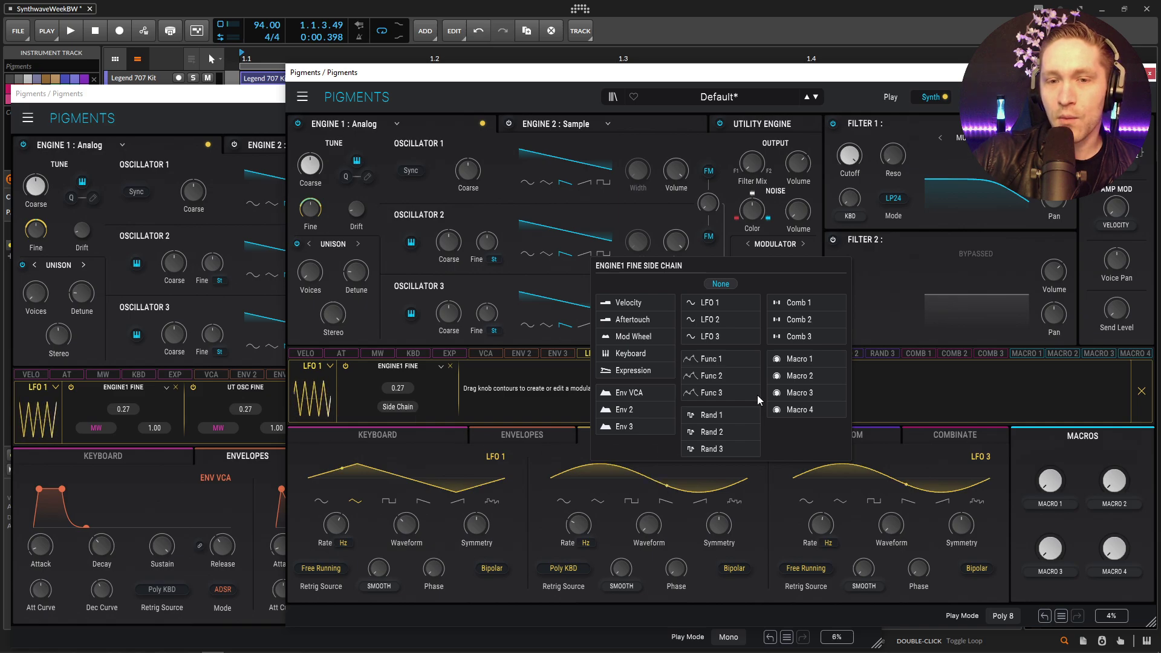
{"action": "left_click", "coordinate": [629, 336]}
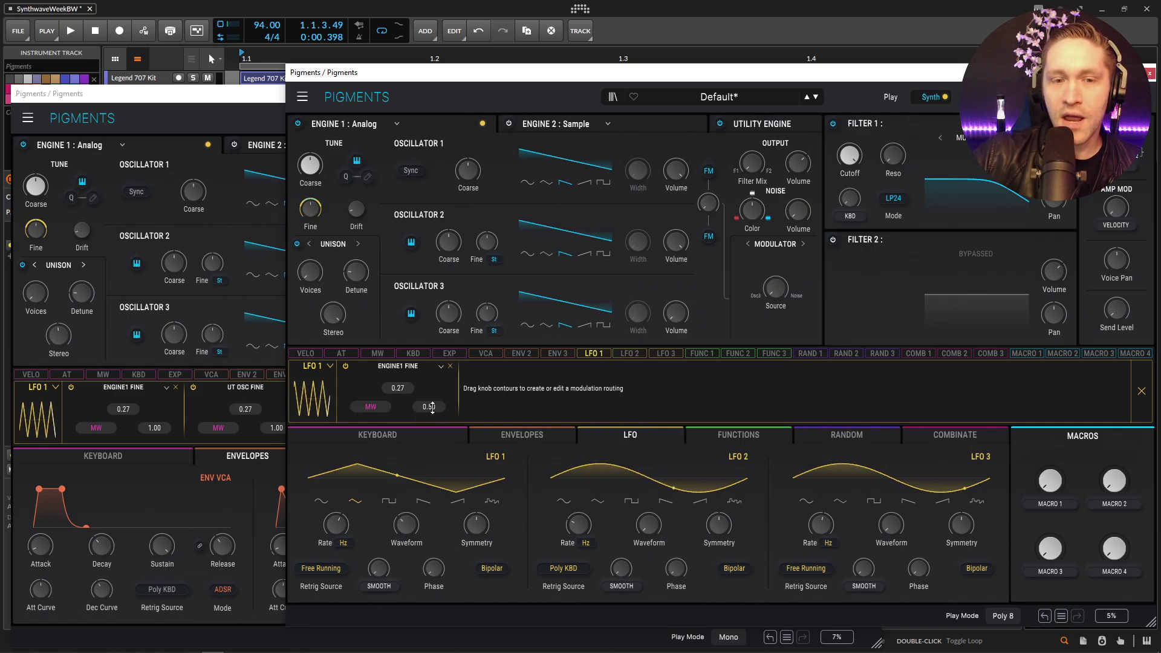
{"action": "left_click_drag", "start_coordinate": [432, 408], "coordinate": [432, 357]}
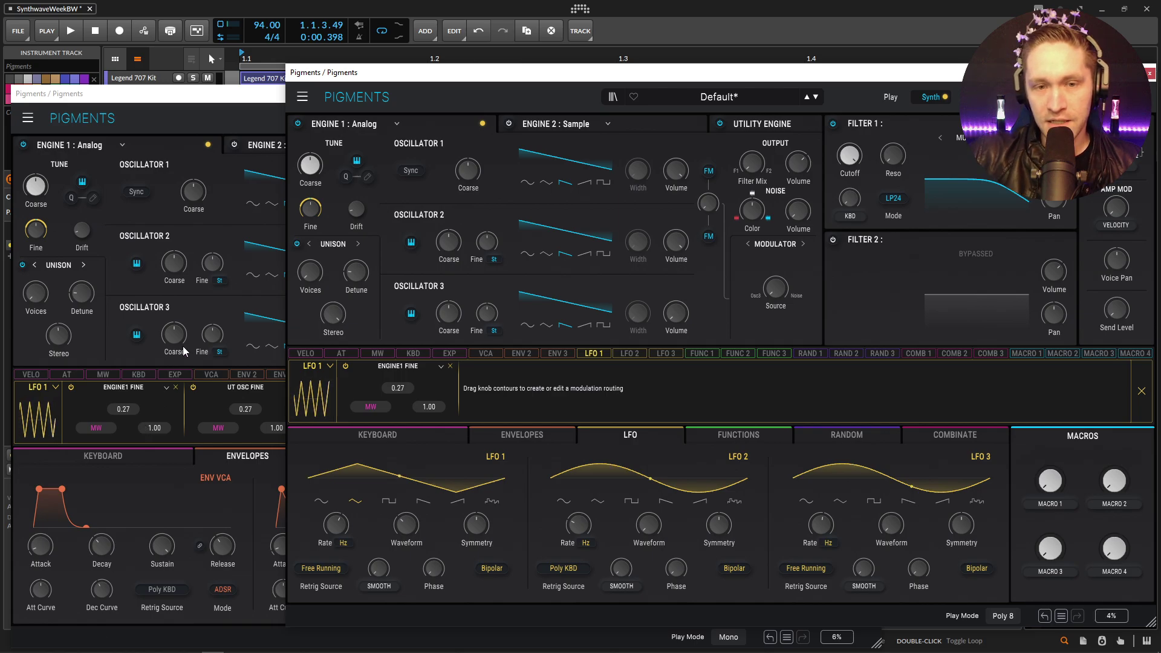
- Close the modulation routing details and lengthen ENV VCA's release in the Default patch to match LD Vintage Saw
{"action": "left_click", "coordinate": [1141, 391]}
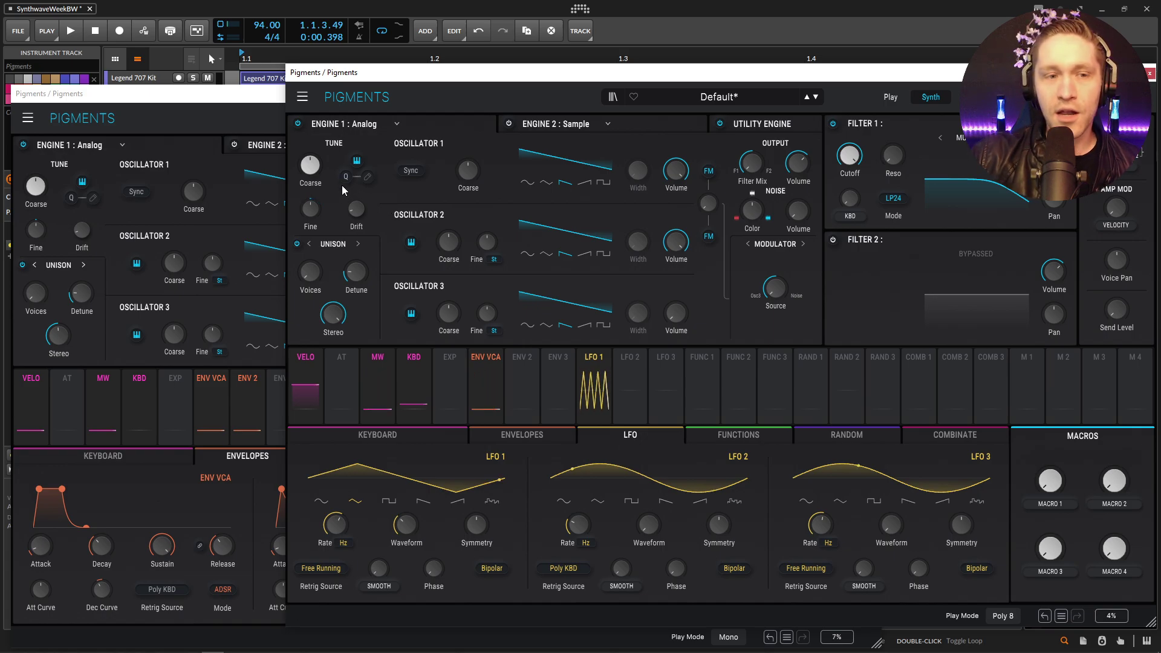
{"action": "left_click", "coordinate": [178, 126]}
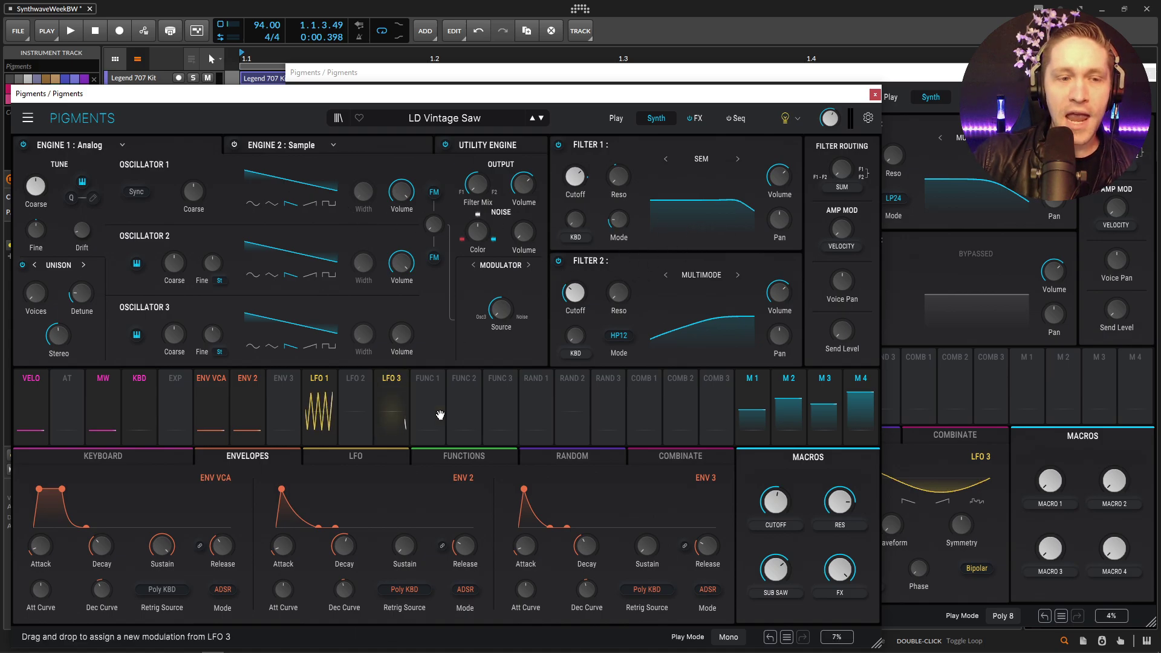
{"action": "left_click", "coordinate": [936, 73]}
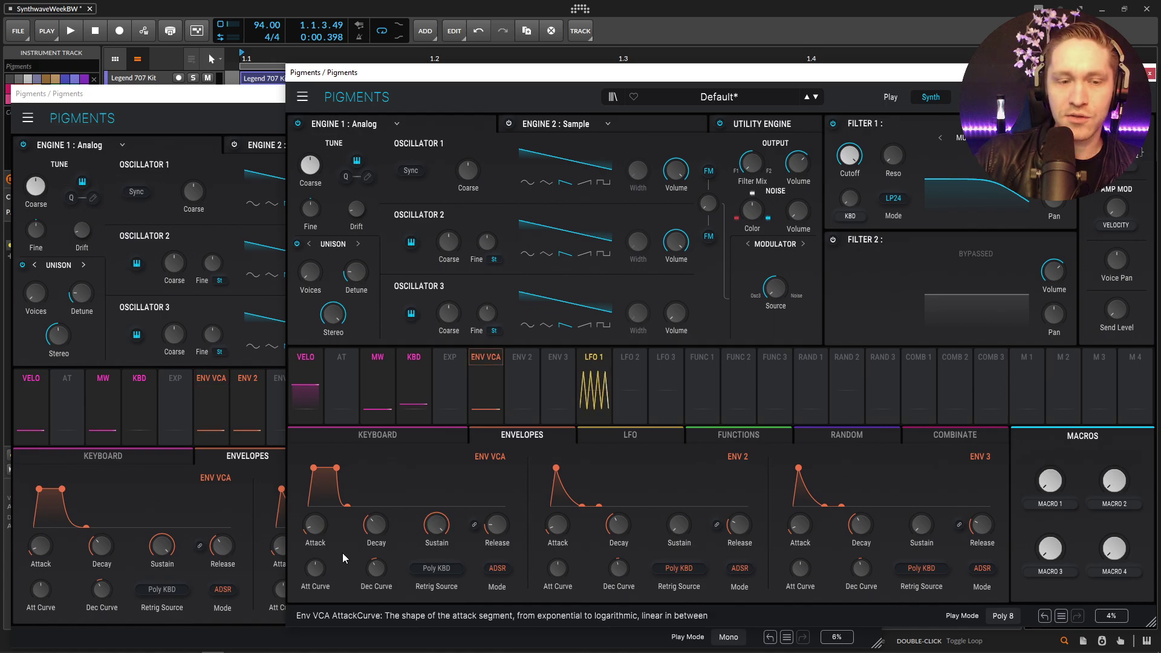
{"action": "mouse_move", "coordinate": [512, 515]}
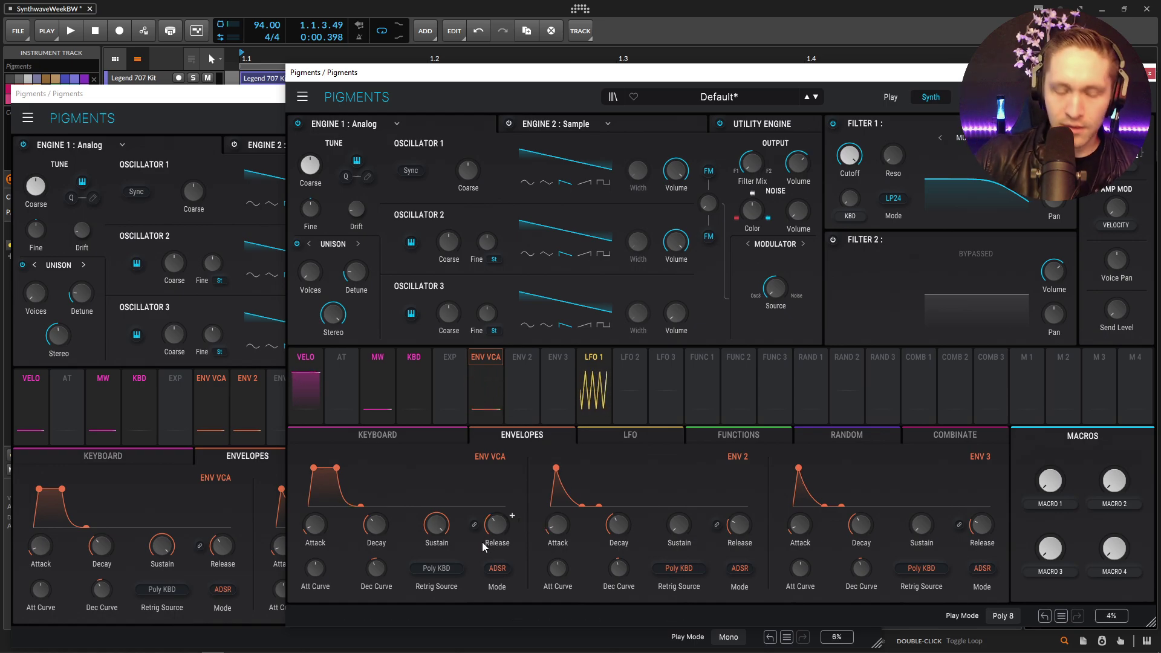
- Change Filter 1 in the Default patch to the SEM type and adjust its cutoff to match LD Vintage Saw
{"action": "left_click", "coordinate": [266, 121]}
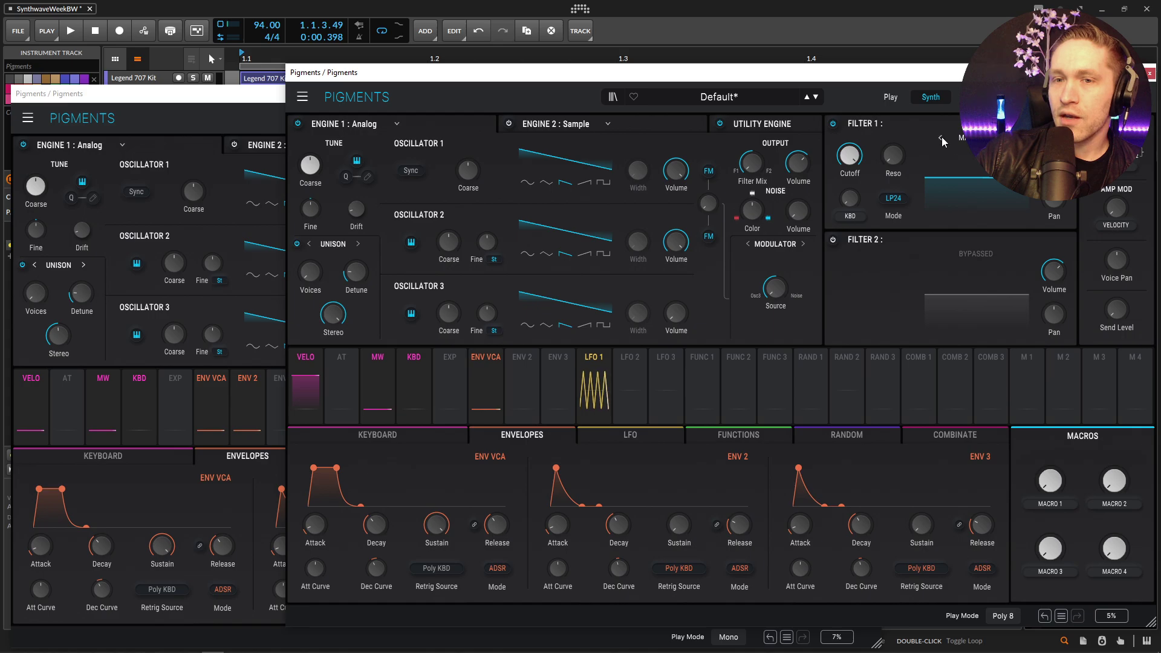
{"action": "left_click", "coordinate": [262, 97]}
{"action": "mouse_move", "coordinate": [579, 186]}
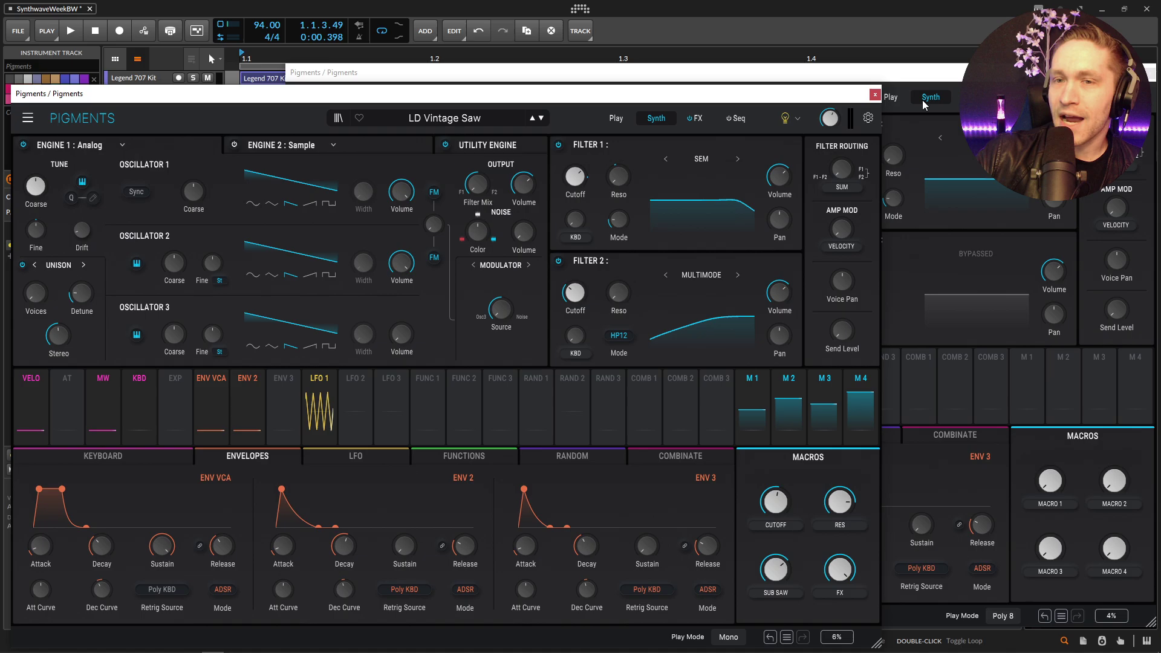
{"action": "left_click", "coordinate": [940, 83]}
{"action": "mouse_move", "coordinate": [865, 147]}
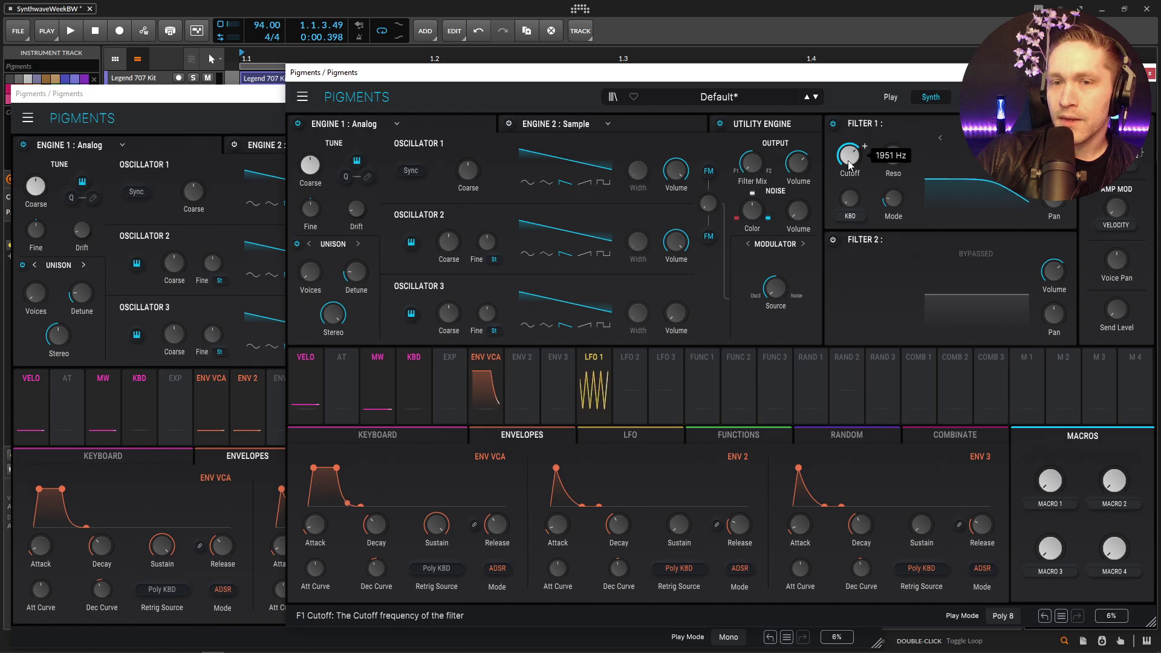
- Assign ENV 2 to Filter 1's Cutoff in the Default patch, following the modulation amount in LD Vintage Saw
{"action": "left_click", "coordinate": [257, 97]}
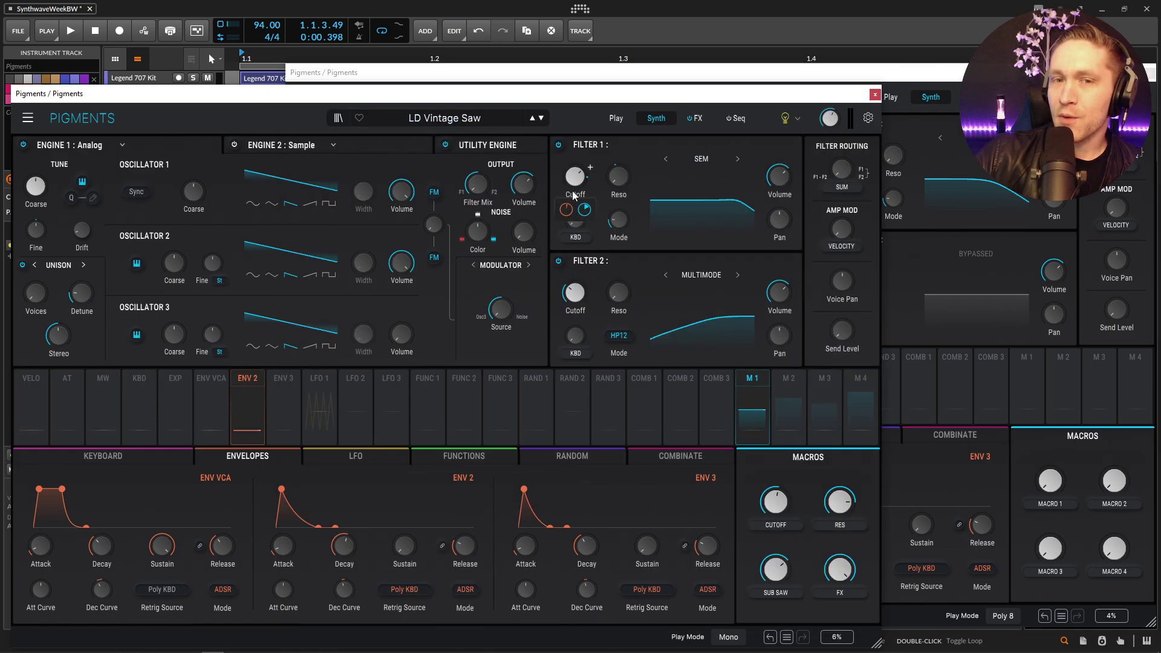
{"action": "mouse_move", "coordinate": [572, 212]}
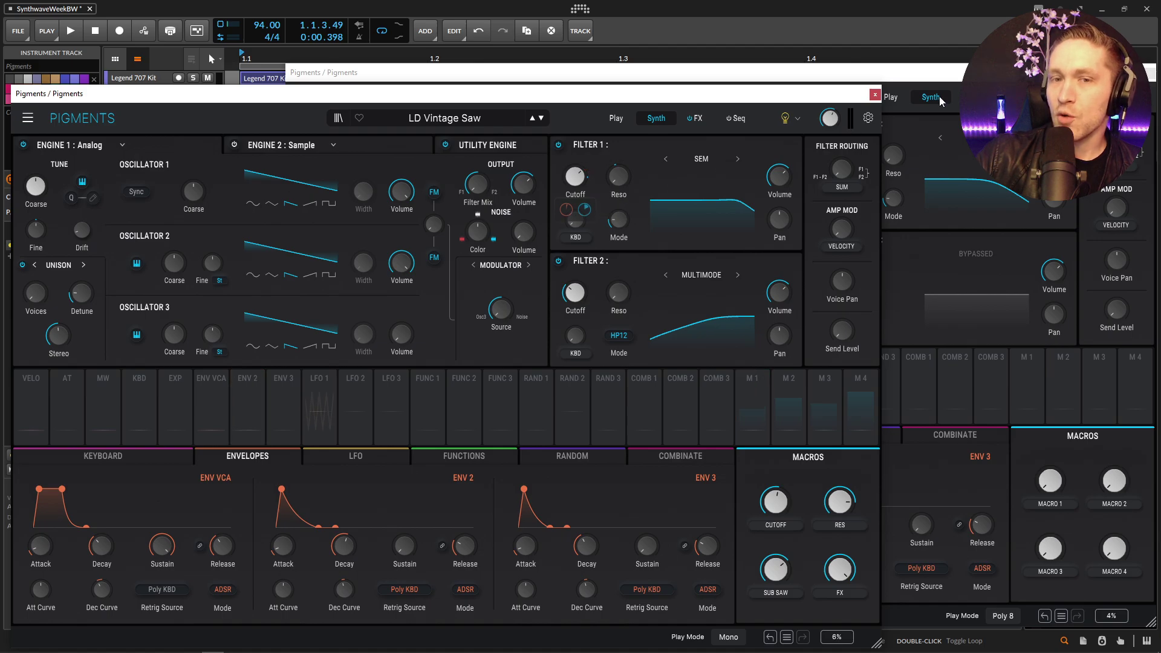
{"action": "left_click", "coordinate": [931, 73]}
{"action": "left_click_drag", "start_coordinate": [523, 404], "coordinate": [850, 156]}
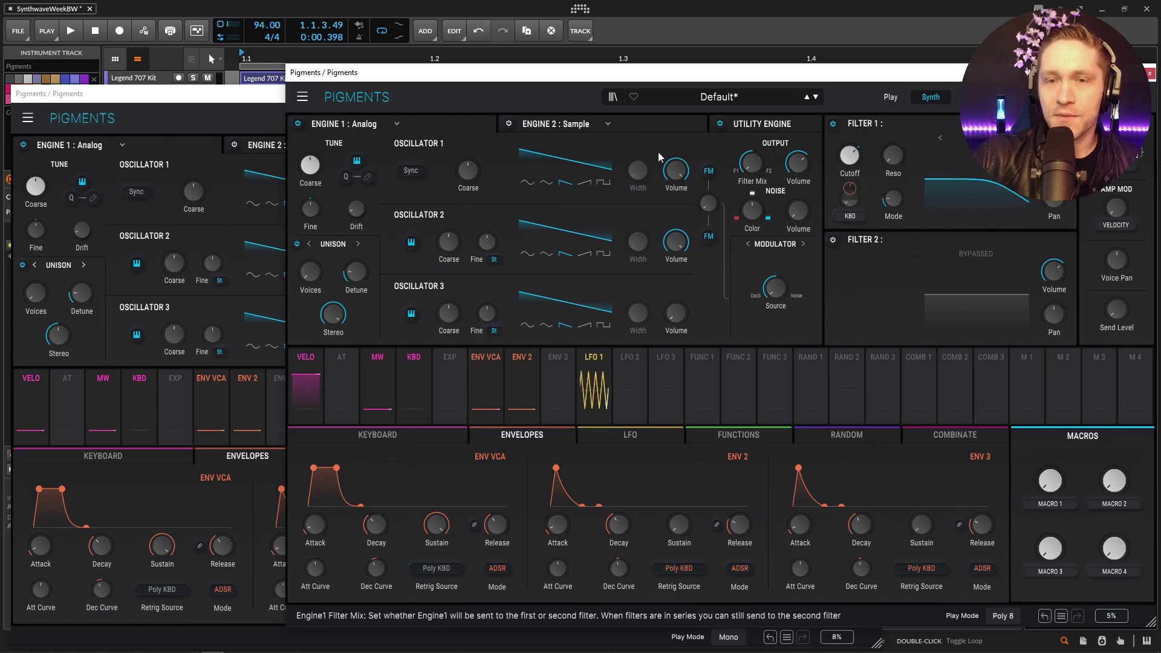
- Lengthen ENV 2's decay in the Default patch to match LD Vintage Saw, and compare its attack and release
{"action": "left_click", "coordinate": [249, 94]}
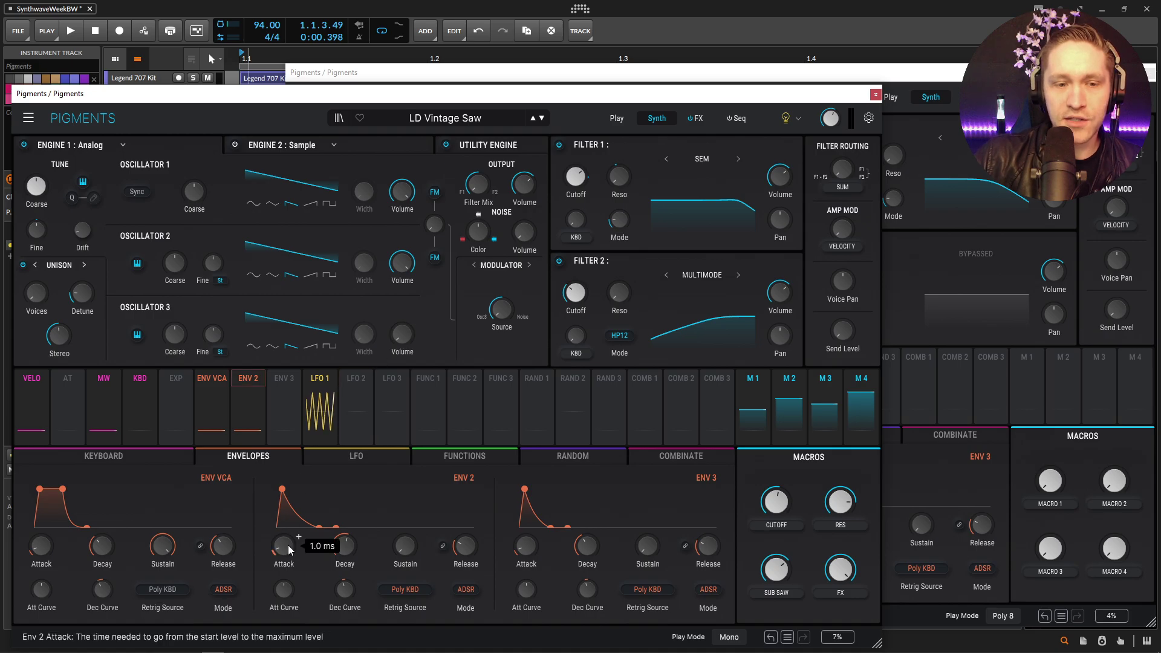
{"action": "mouse_move", "coordinate": [348, 551]}
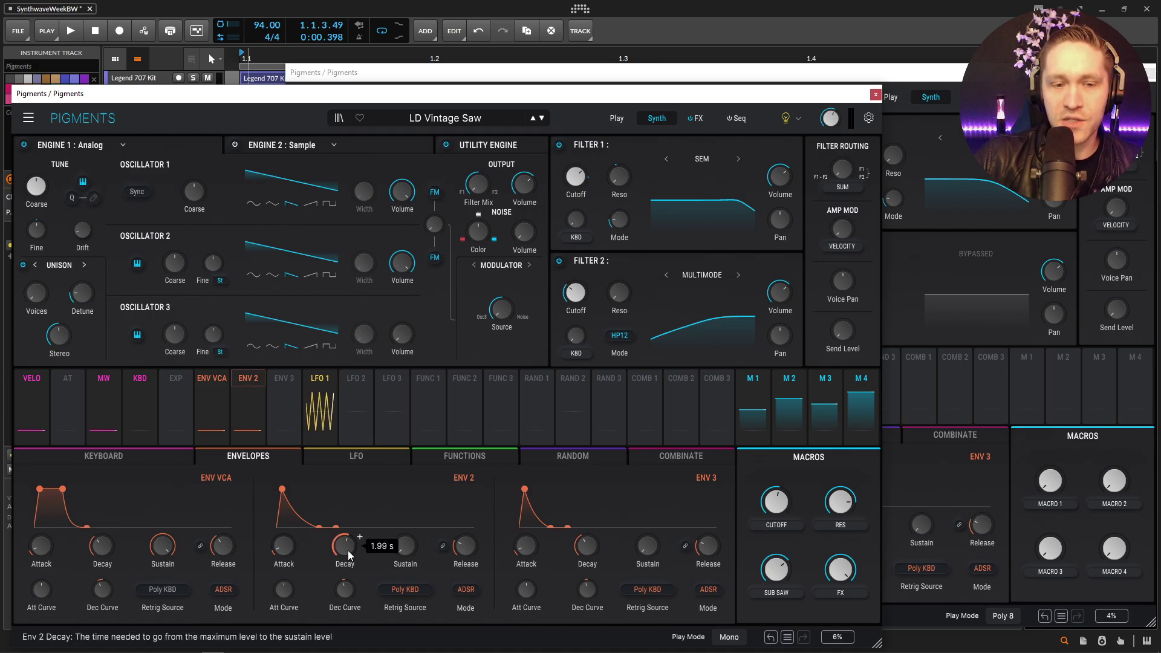
{"action": "left_click", "coordinate": [929, 162]}
{"action": "left_click_drag", "start_coordinate": [633, 524], "coordinate": [634, 515]}
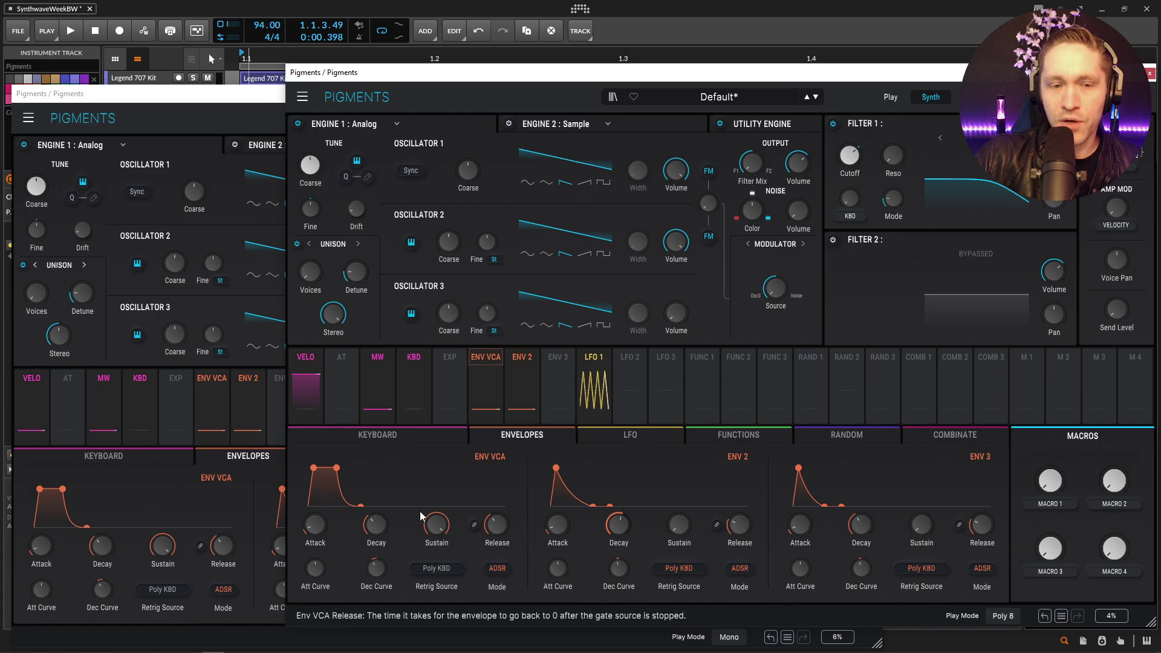
{"action": "left_click", "coordinate": [249, 467]}
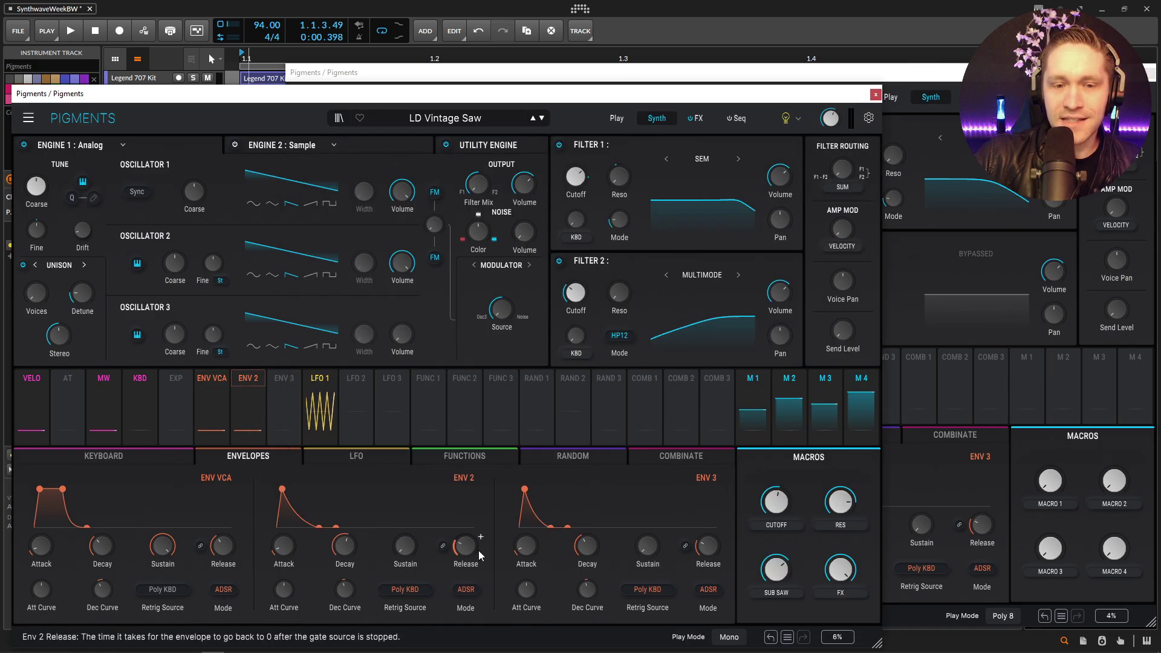
{"action": "left_click", "coordinate": [913, 135]}
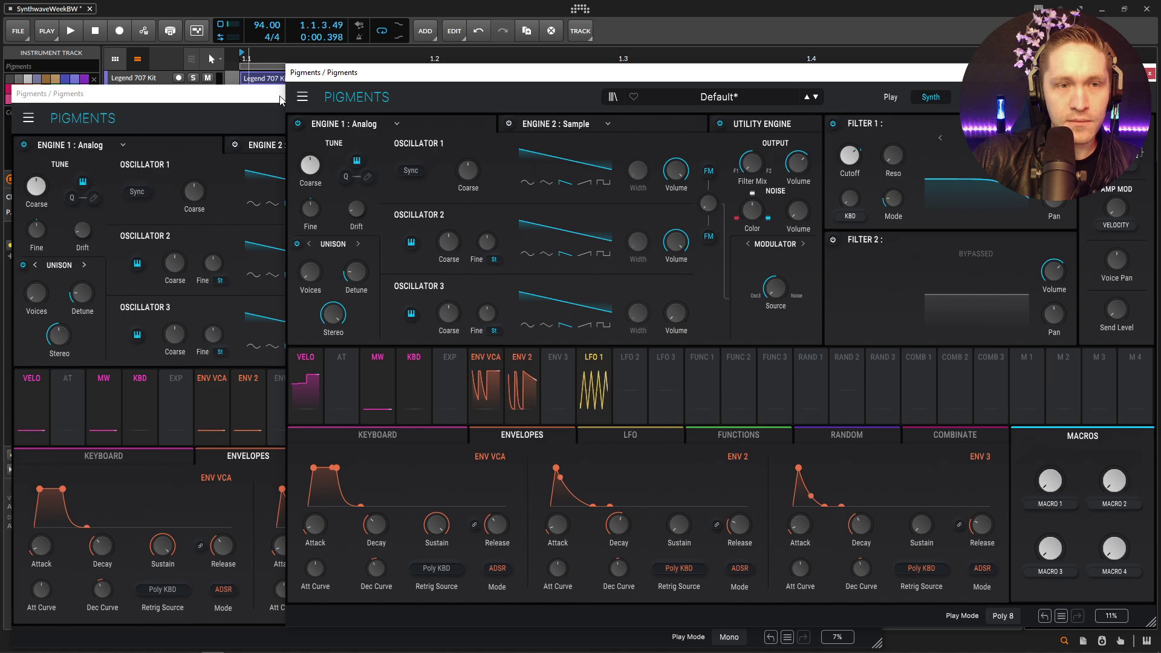
- Assign Macro 1 to Filter 1's Cutoff in the Default patch with an amount of 0.32, naming the macro Cutoff and raising it partway
{"action": "left_click", "coordinate": [226, 94]}
{"action": "mouse_move", "coordinate": [585, 208]}
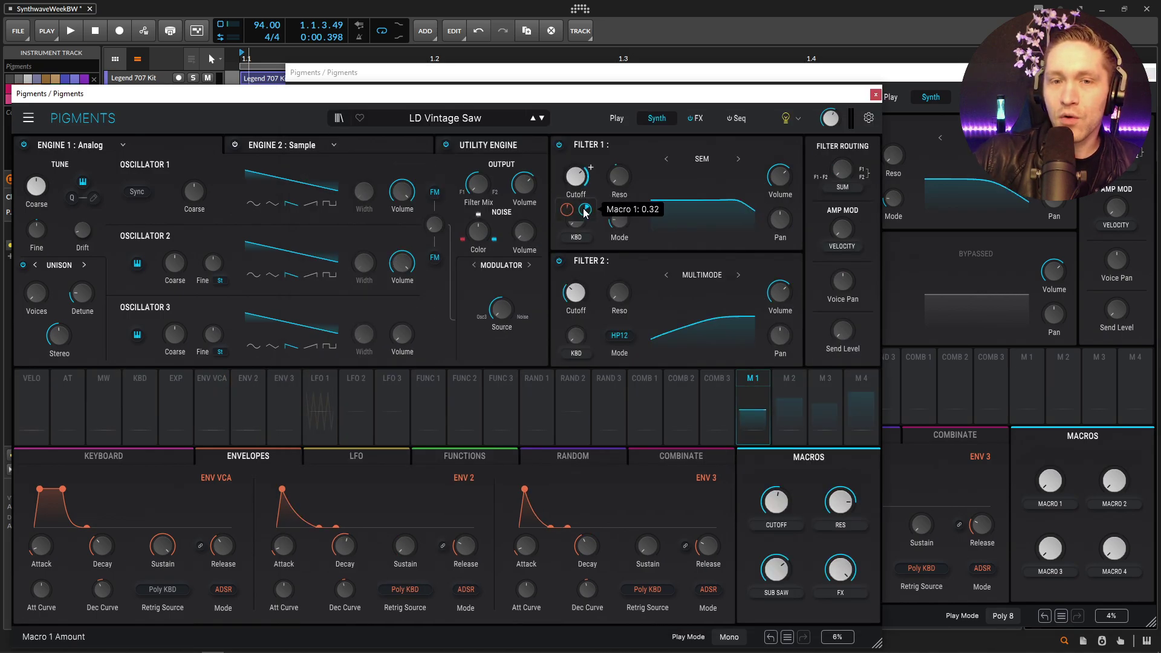
{"action": "left_click", "coordinate": [953, 80]}
{"action": "left_click_drag", "start_coordinate": [1025, 402], "coordinate": [865, 149]}
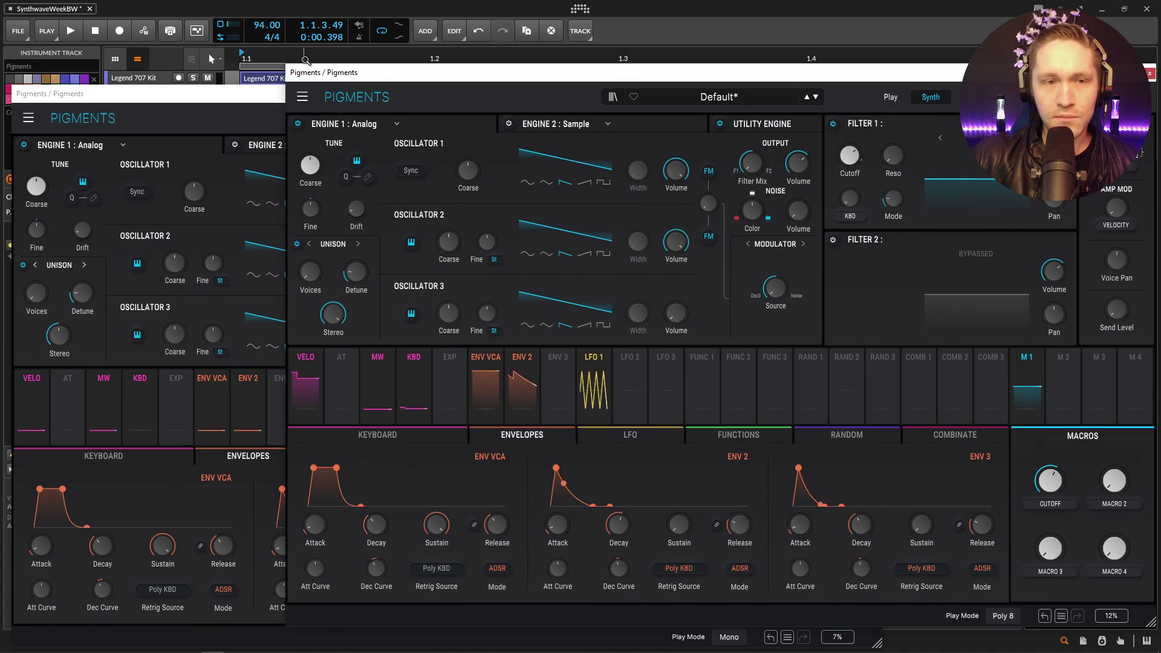
- Enable Filter 2 in the Default patch as a Multimode HP12 filter and adjust its cutoff to match LD Vintage Saw
{"action": "left_click", "coordinate": [229, 98]}
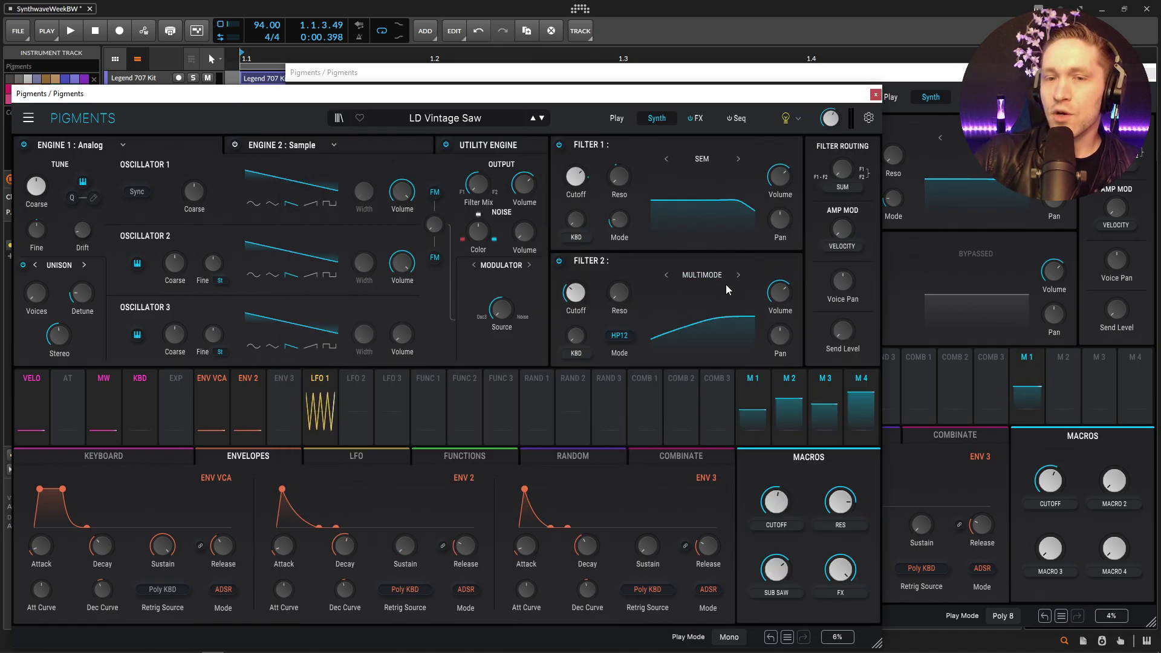
{"action": "left_click", "coordinate": [1001, 252]}
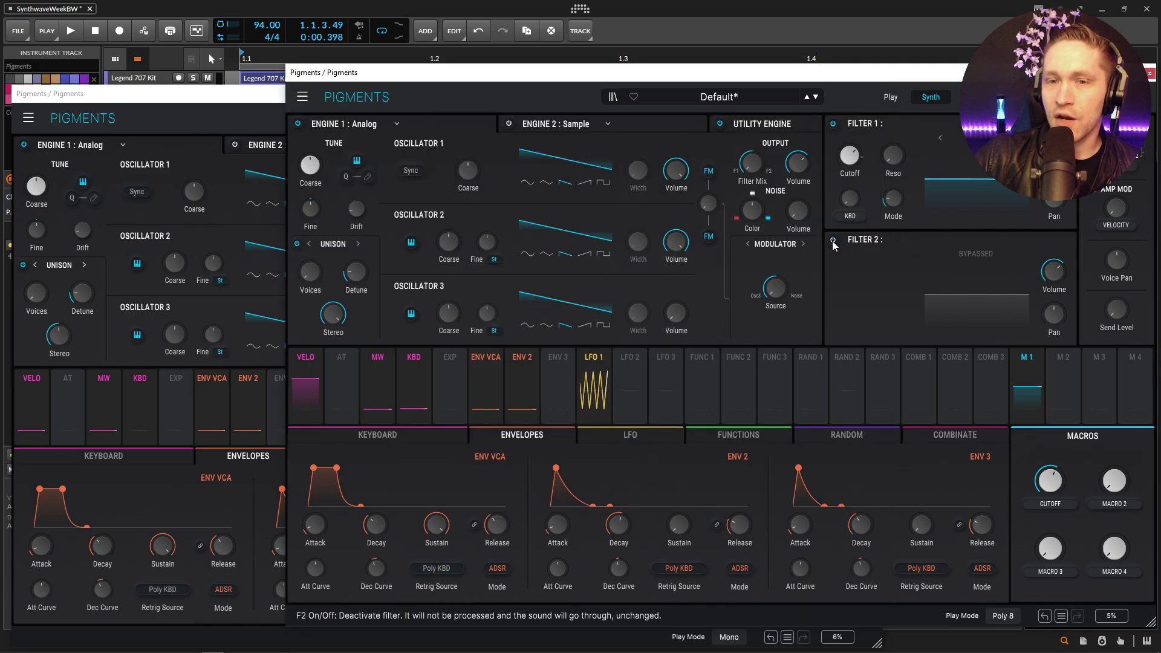
{"action": "left_click", "coordinate": [273, 102]}
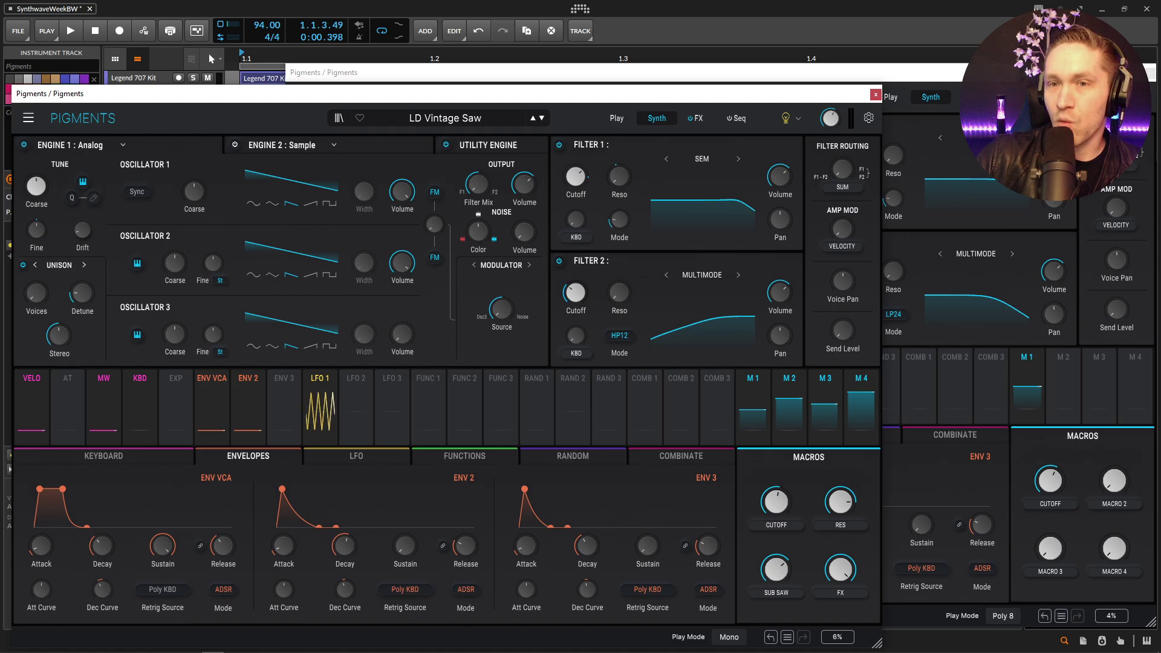
{"action": "left_click", "coordinate": [979, 181]}
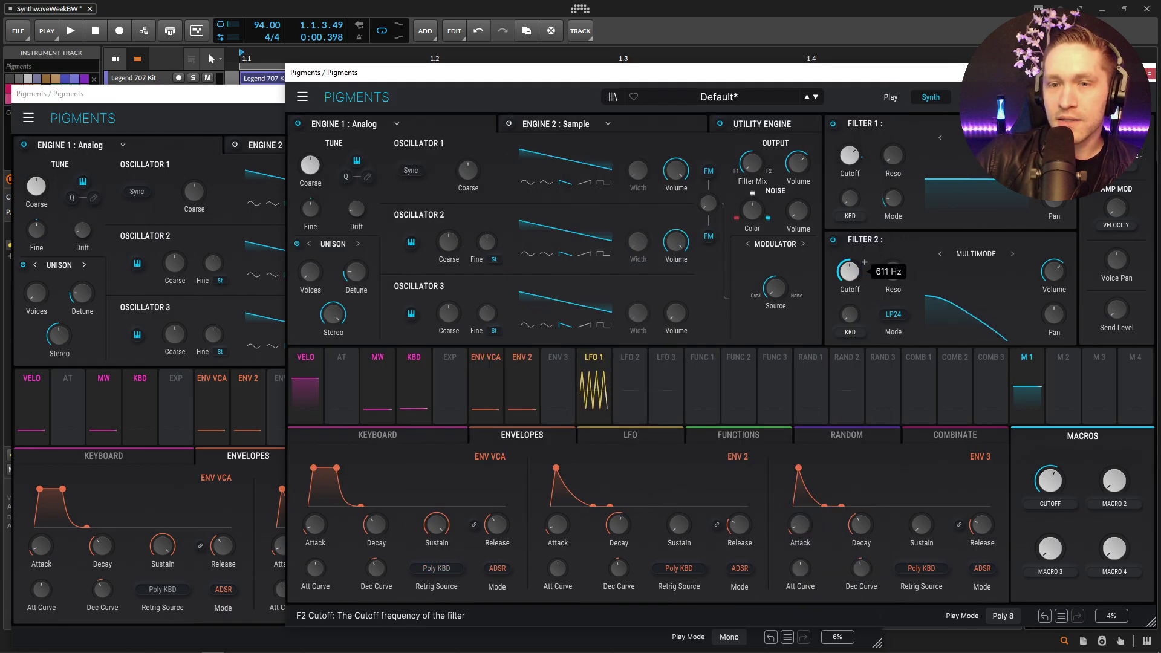
{"action": "left_click", "coordinate": [893, 315]}
{"action": "left_click", "coordinate": [943, 390]}
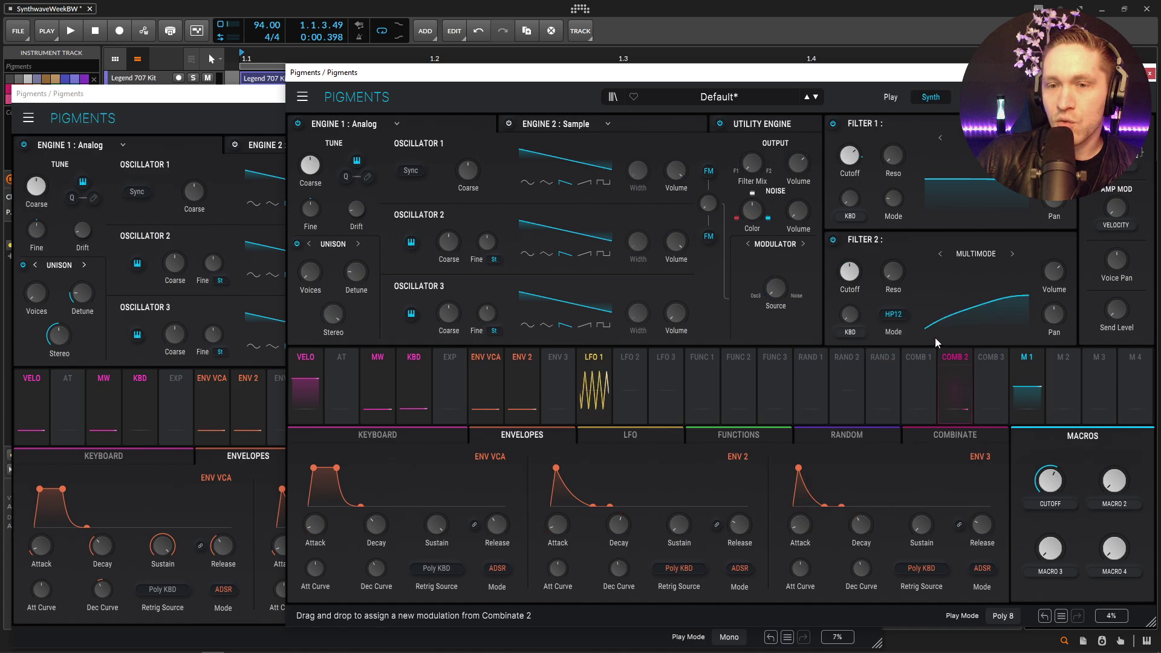
{"action": "left_click_drag", "start_coordinate": [850, 272], "coordinate": [850, 288]}
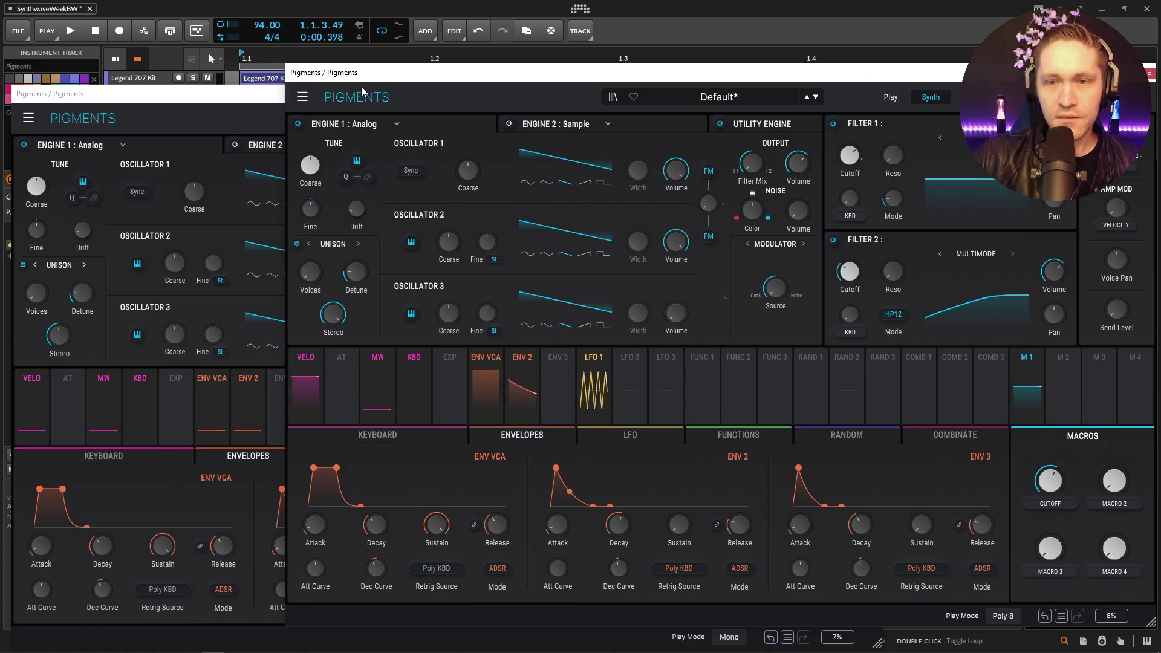
- Assign Macro 2 to Filter 1's Reso in the Default patch, following the modulation amount in LD Vintage Saw
{"action": "left_click", "coordinate": [256, 112]}
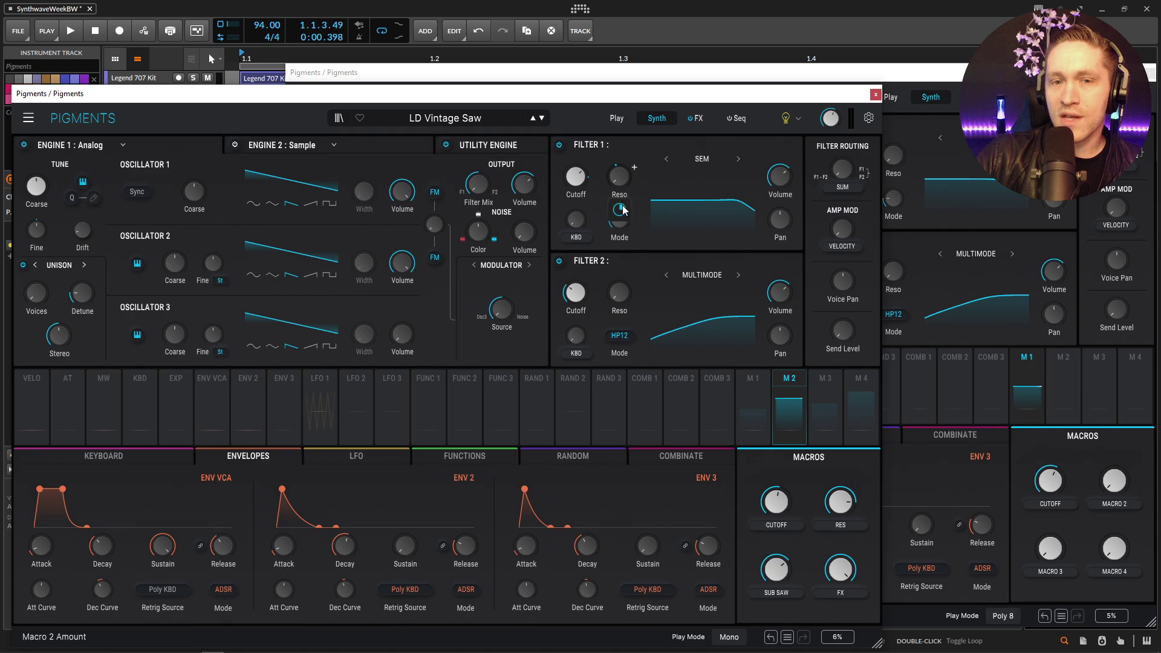
{"action": "left_click_drag", "start_coordinate": [619, 209], "coordinate": [621, 216]}
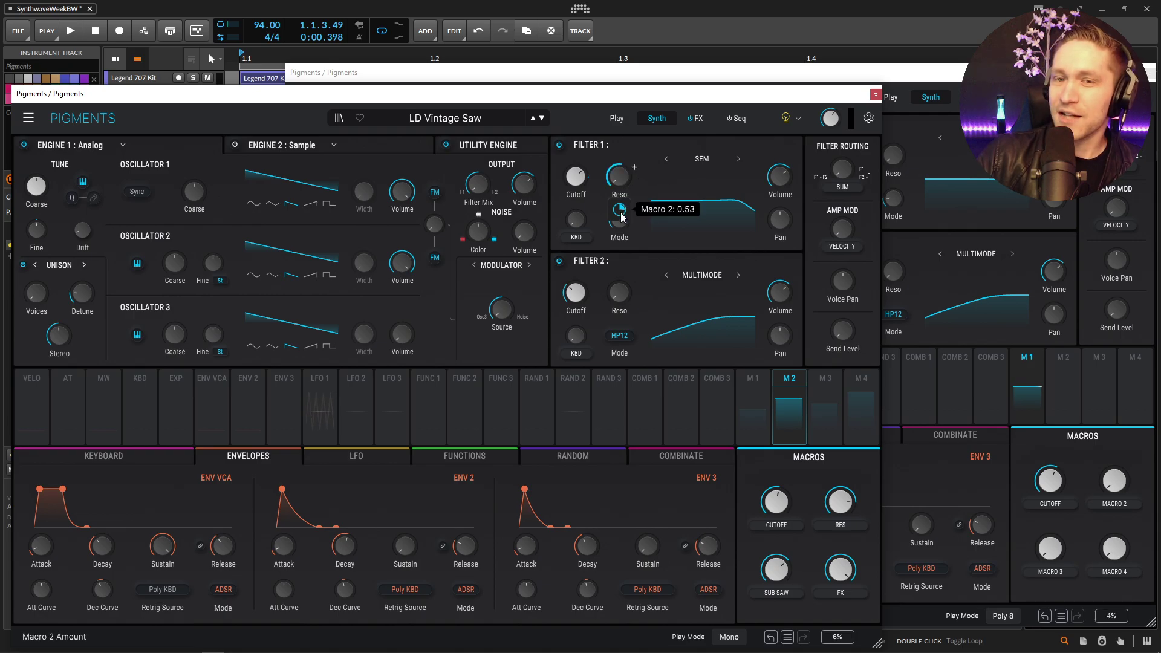
{"action": "left_click", "coordinate": [1007, 390]}
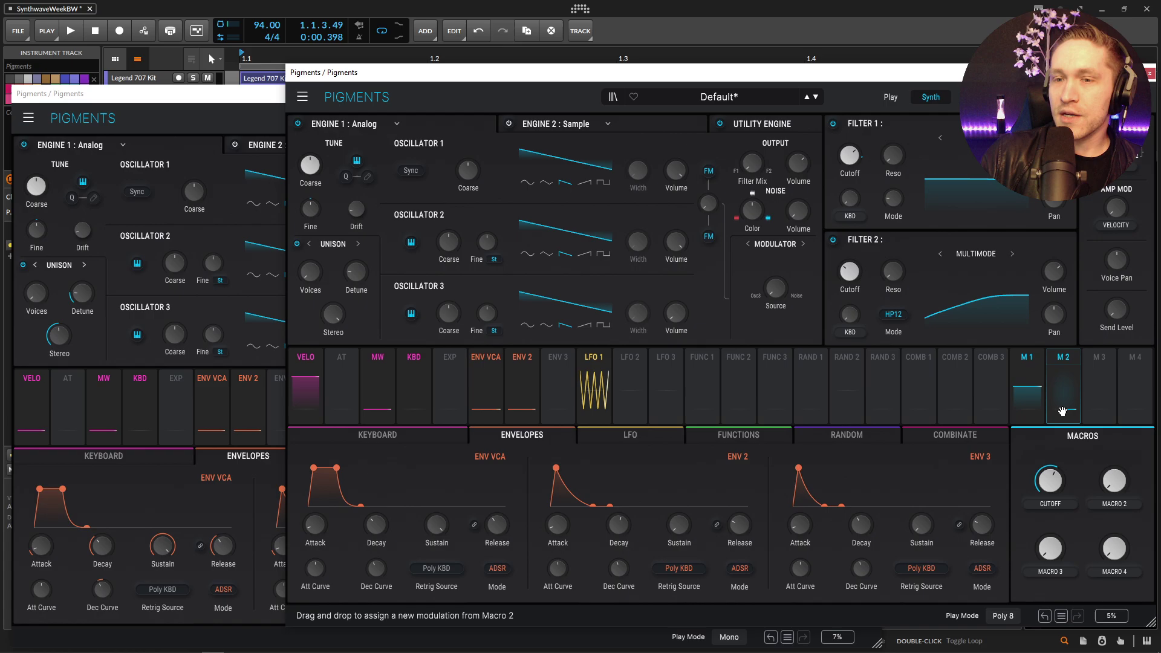
{"action": "left_click_drag", "start_coordinate": [1063, 411], "coordinate": [907, 147]}
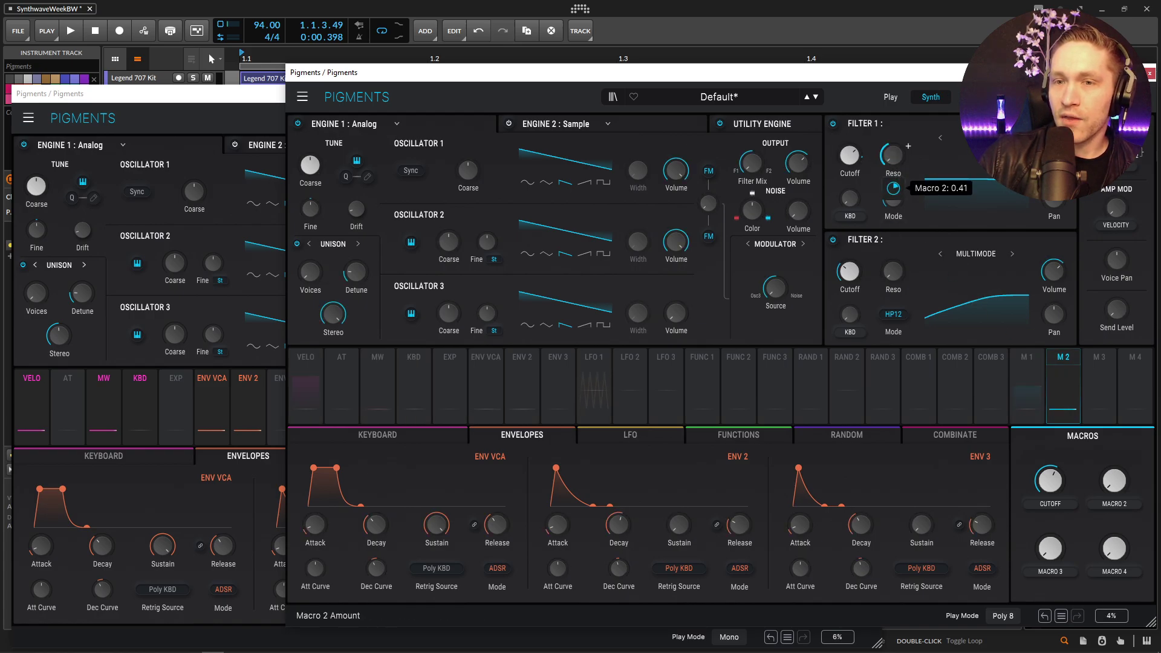
- Rename Macro 2 in the Default patch as Res and turn it up to about the middle of its range
{"action": "left_click", "coordinate": [270, 106]}
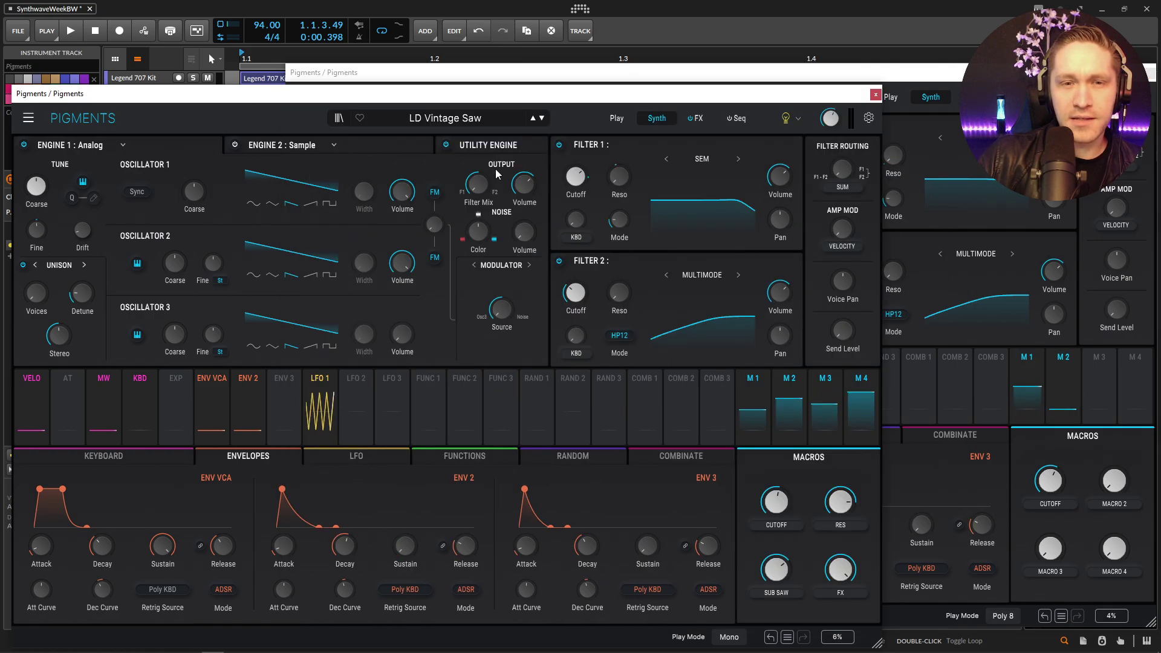
{"action": "mouse_move", "coordinate": [619, 210]}
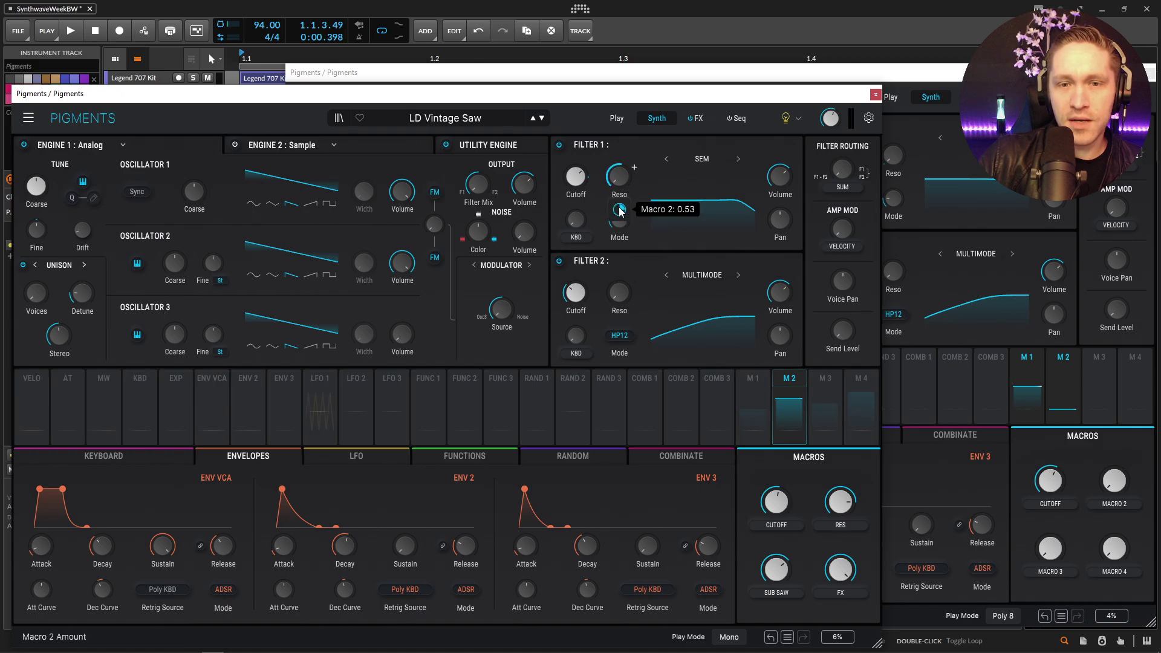
{"action": "double_click", "coordinate": [1127, 504]}
{"action": "type", "text": "Res"}
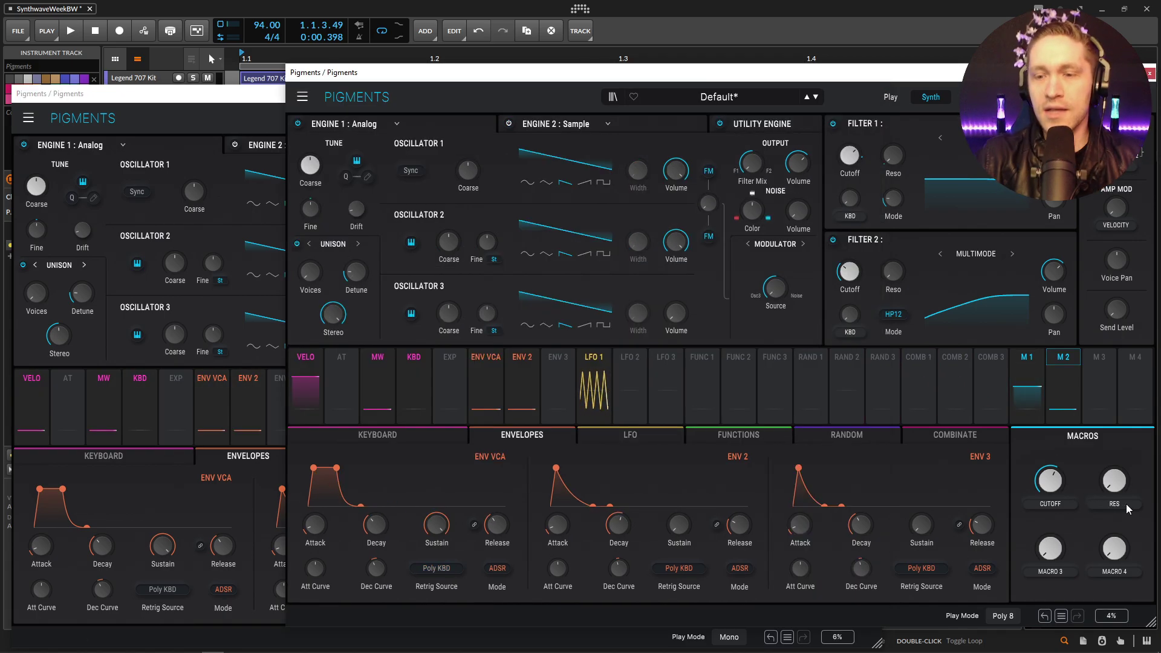
{"action": "key", "text": "Return"}
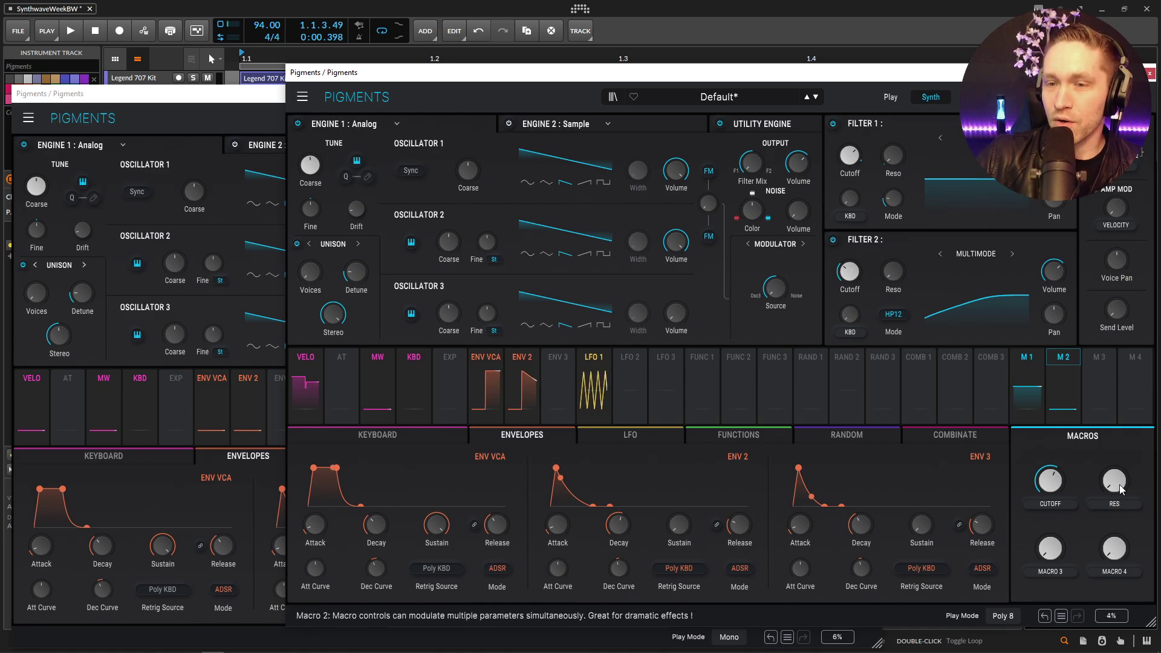
{"action": "mouse_move", "coordinate": [1114, 481]}
{"action": "left_mouse_down"}
{"action": "mouse_move", "coordinate": [1114, 459]}
{"action": "mouse_move", "coordinate": [1114, 484]}
{"action": "left_mouse_up"}
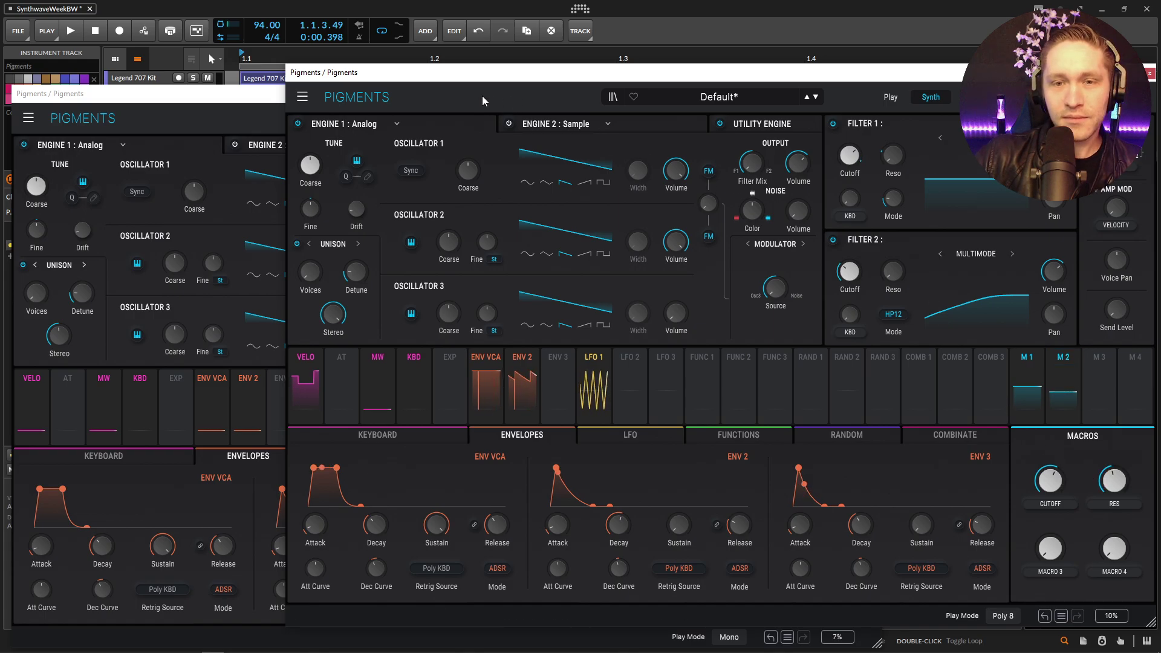
- Open the detailed Utility Engine settings in both LD Vintage Saw and the Default patch to compare the noise and oscillator sections
{"action": "left_click", "coordinate": [224, 98]}
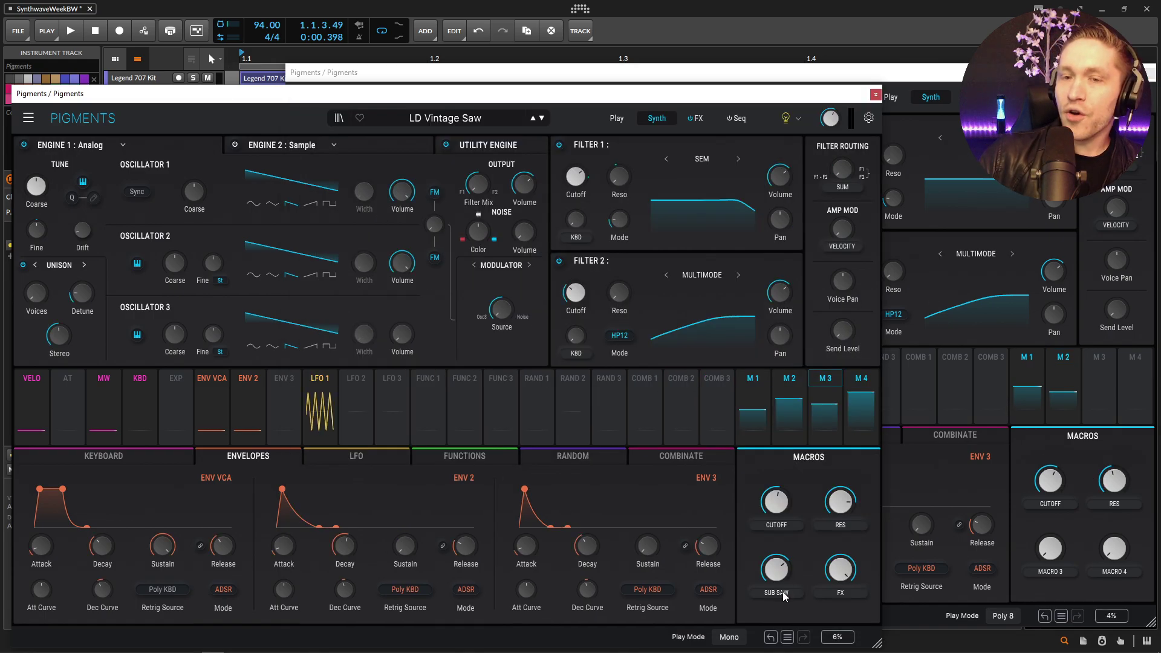
{"action": "left_click", "coordinate": [508, 149]}
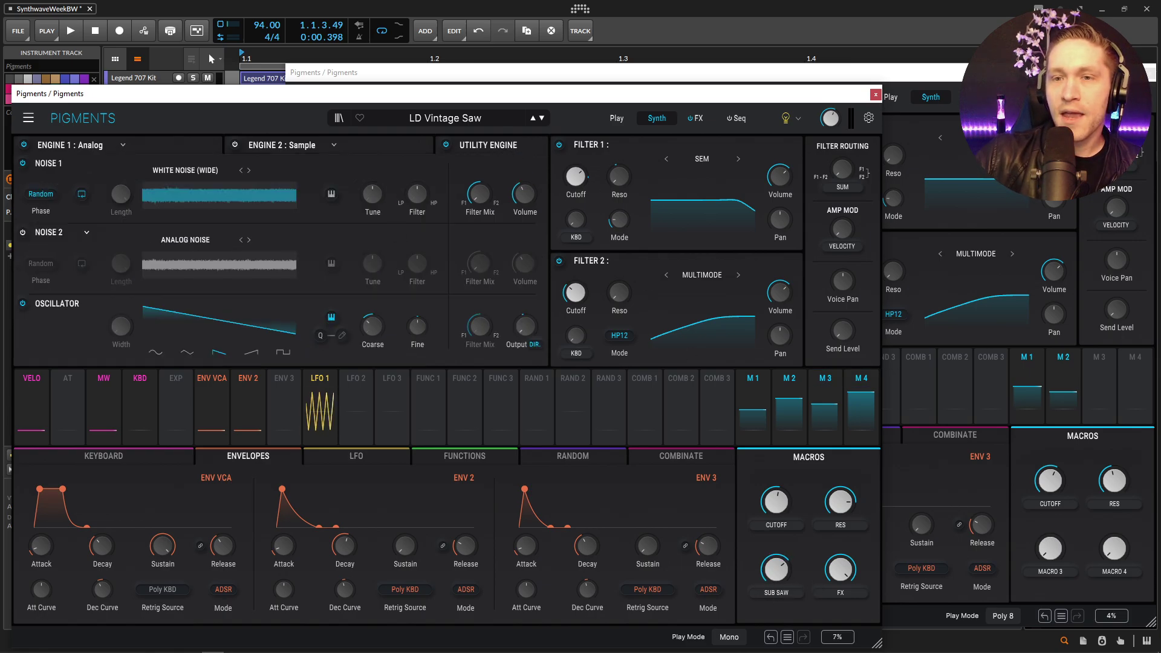
{"action": "left_click", "coordinate": [916, 83]}
{"action": "left_click", "coordinate": [748, 128]}
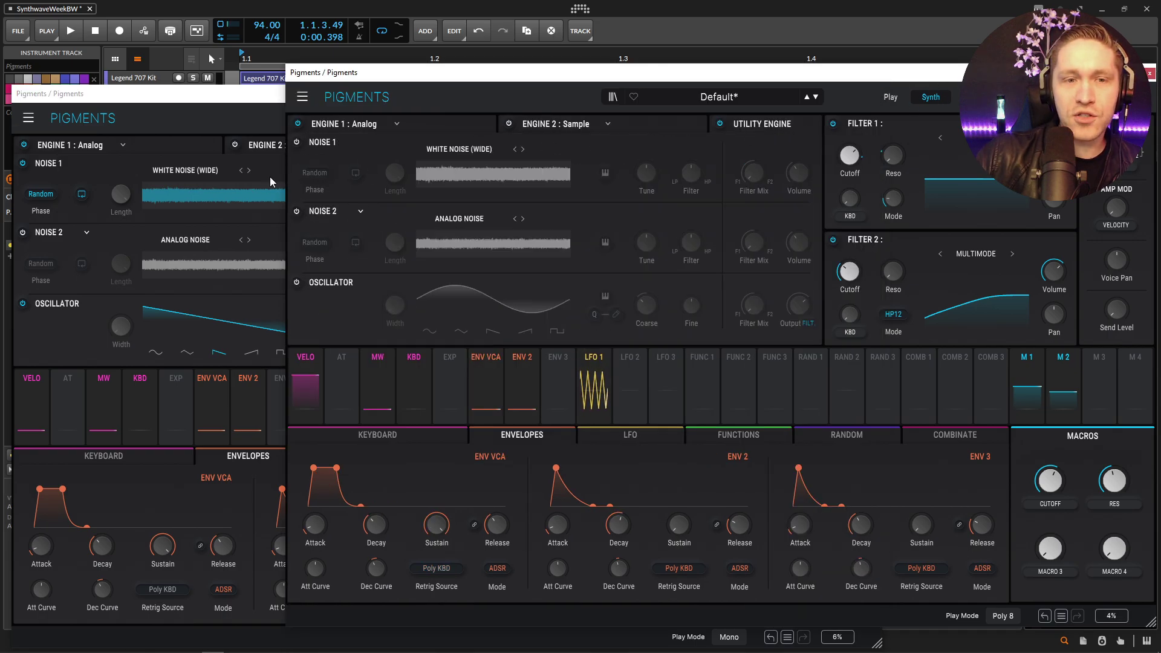
- Enable Noise 1 in the Default patch's Utility Engine and check its volume against LD Vintage Saw
{"action": "left_click", "coordinate": [297, 143]}
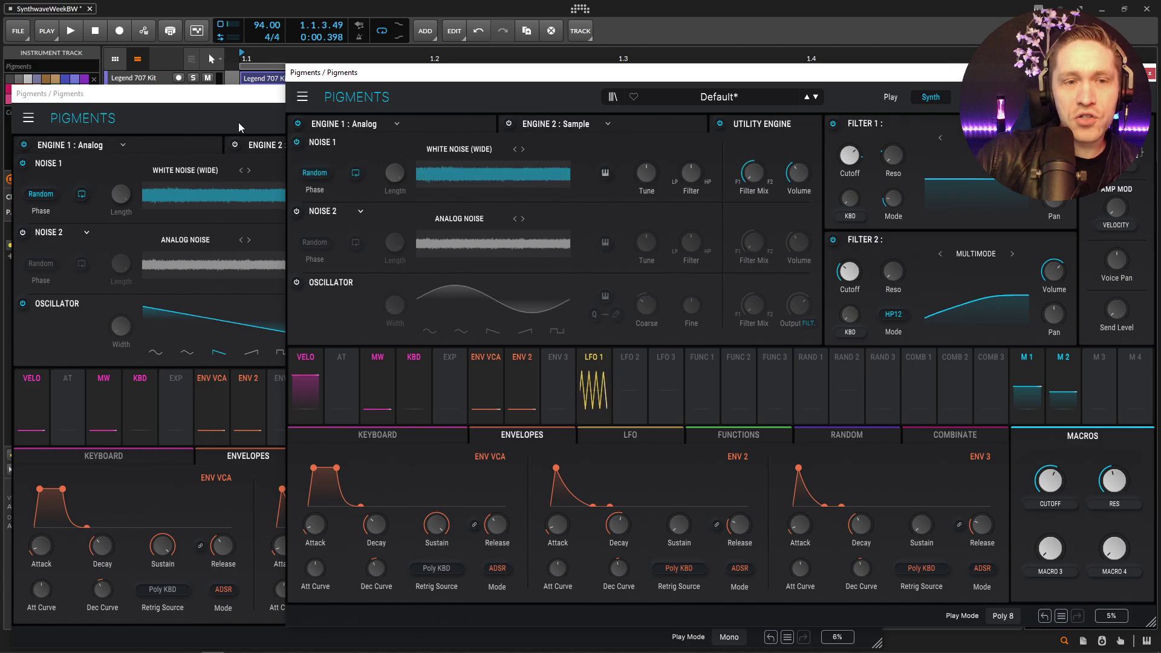
{"action": "left_click", "coordinate": [203, 135]}
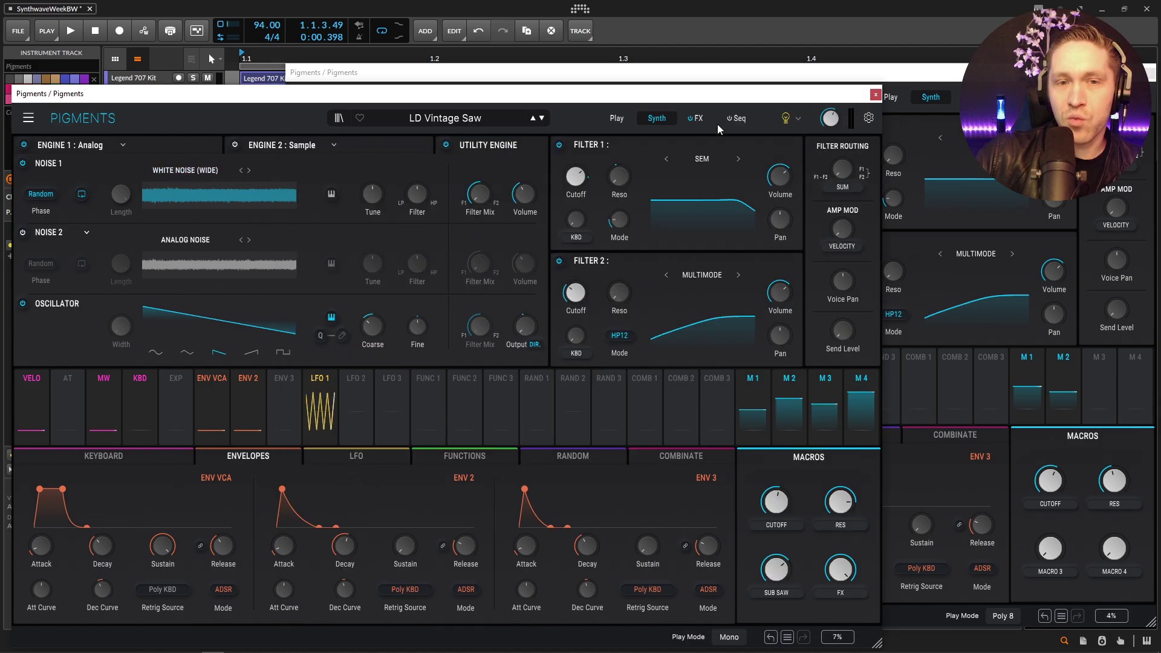
{"action": "left_click", "coordinate": [735, 73]}
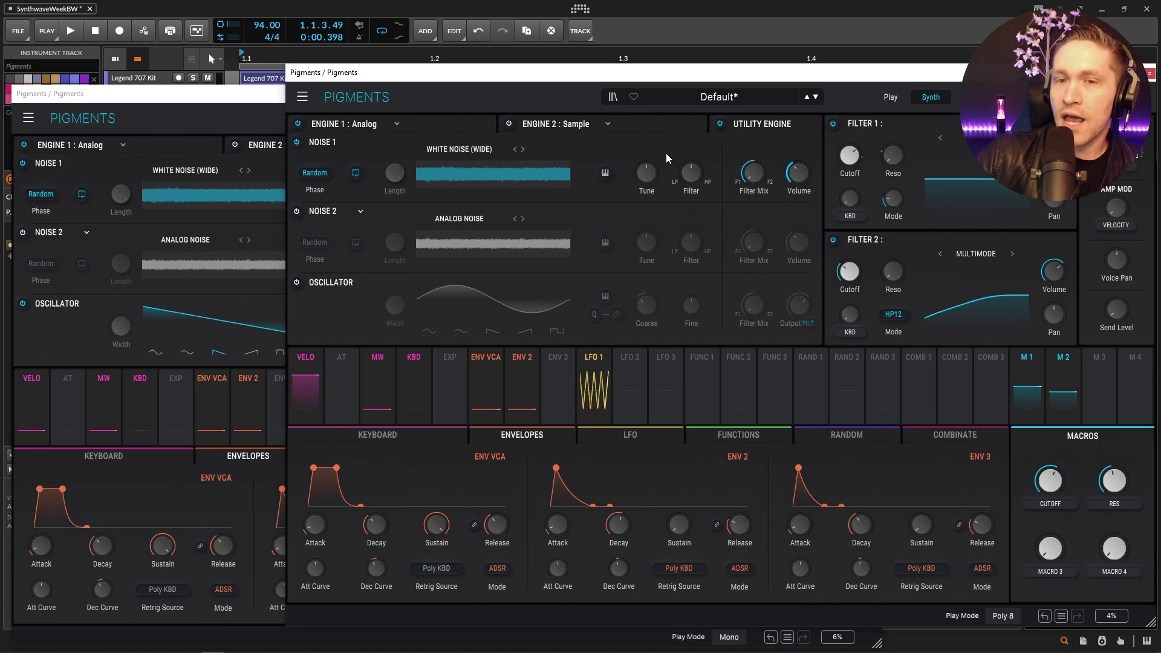
{"action": "left_click", "coordinate": [226, 107]}
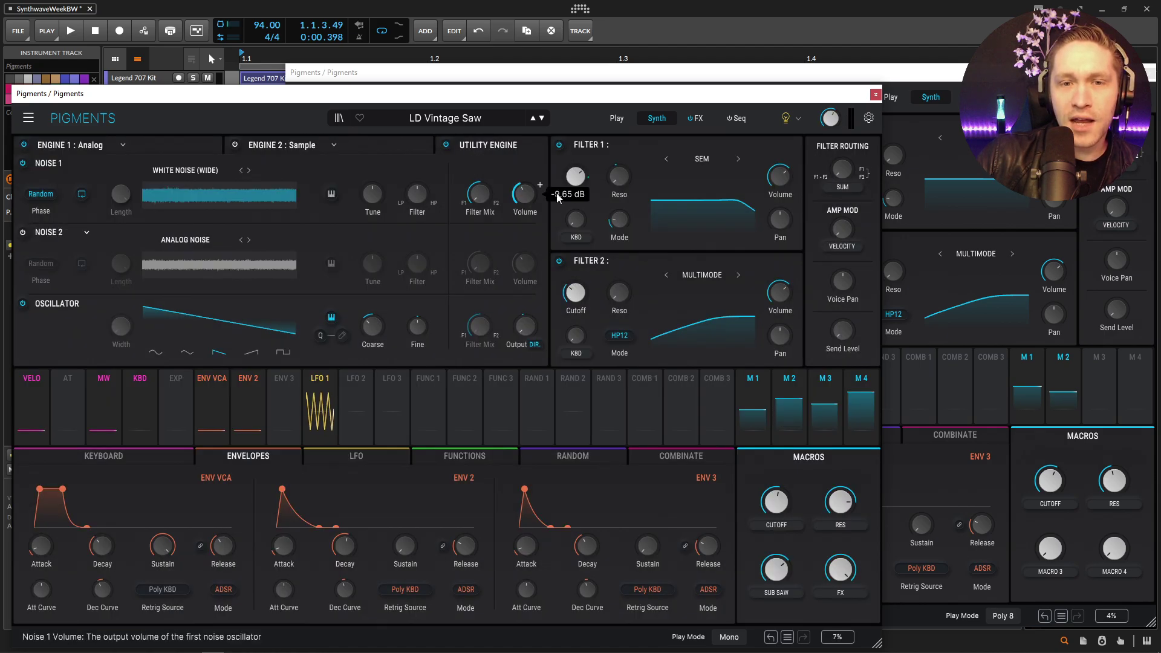
- Enable the Utility Engine oscillator in the Default patch and choose the descending saw waveform
{"action": "left_click", "coordinate": [930, 98]}
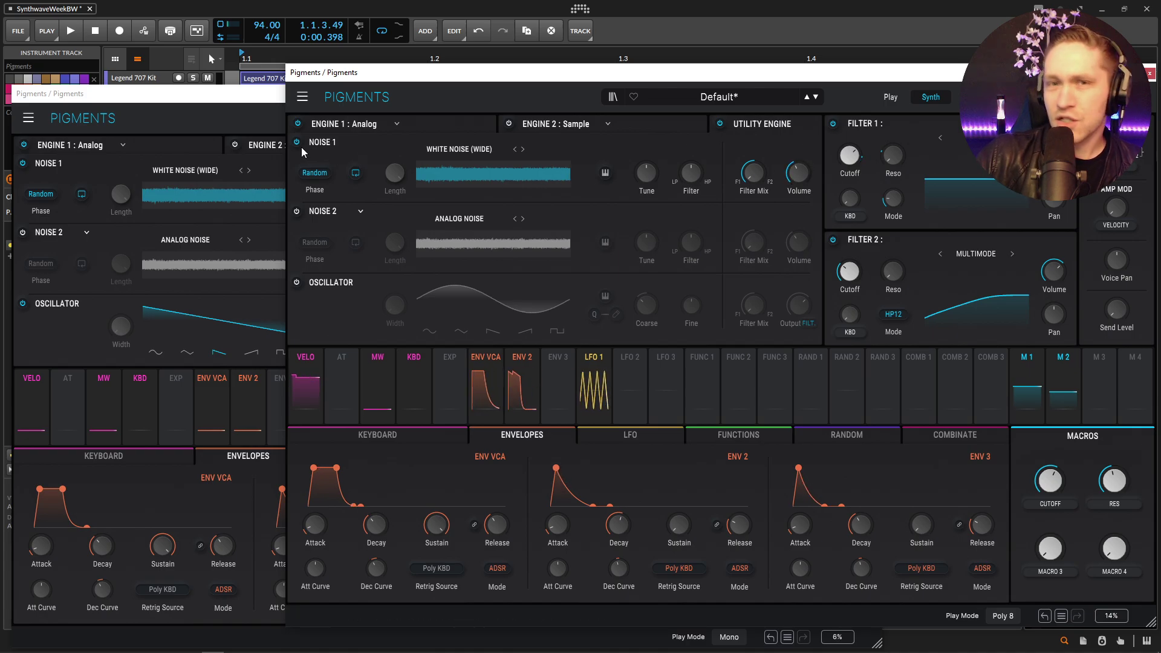
{"action": "left_click", "coordinate": [297, 283]}
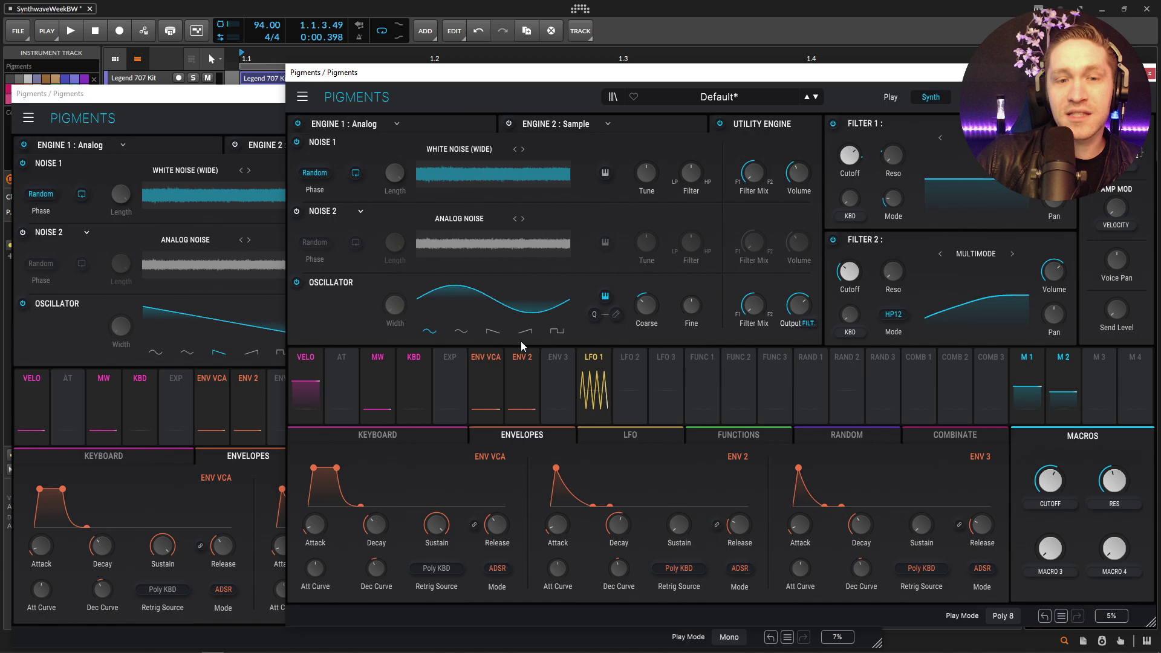
{"action": "left_click", "coordinate": [498, 335]}
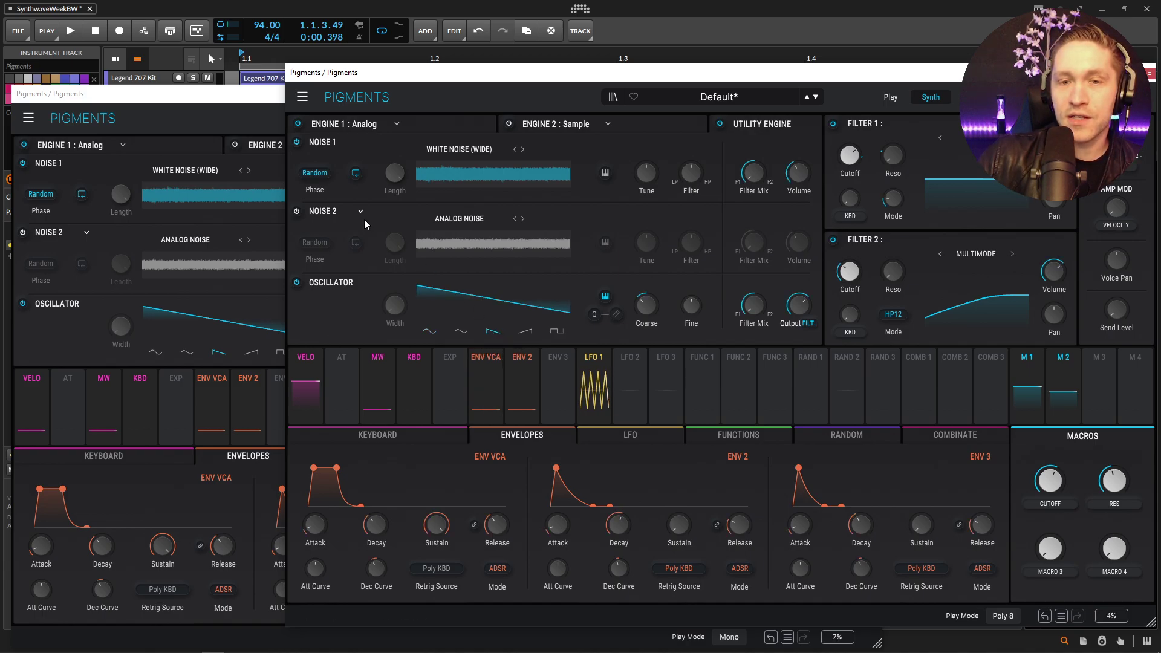
- Modulate the Utility oscillator's Fine tuning with LFO 1 at 0.27 in the Default patch, using MW as the side chain
{"action": "left_click", "coordinate": [258, 114]}
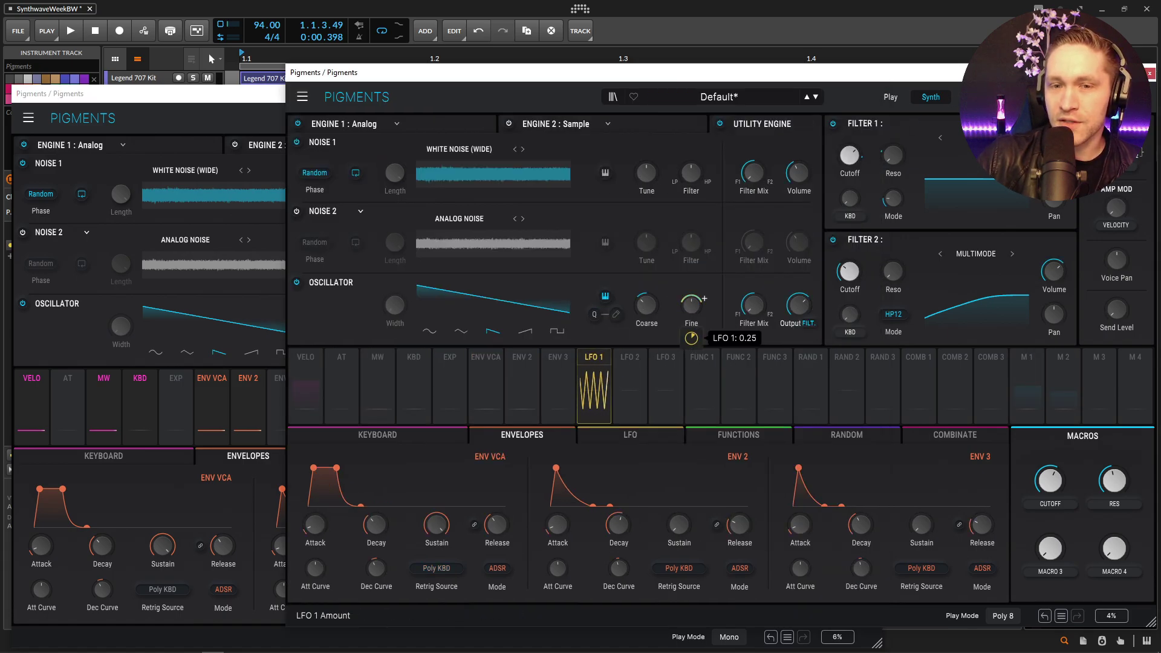
{"action": "left_click", "coordinate": [599, 366]}
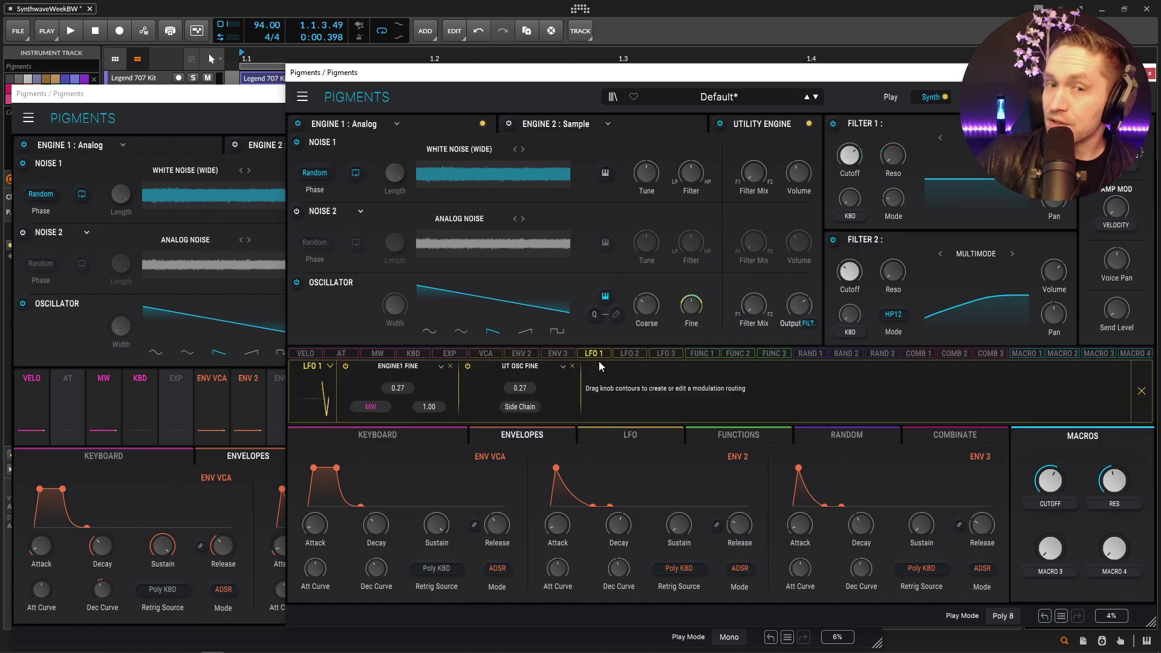
{"action": "left_click", "coordinate": [521, 407]}
{"action": "left_click", "coordinate": [620, 407]}
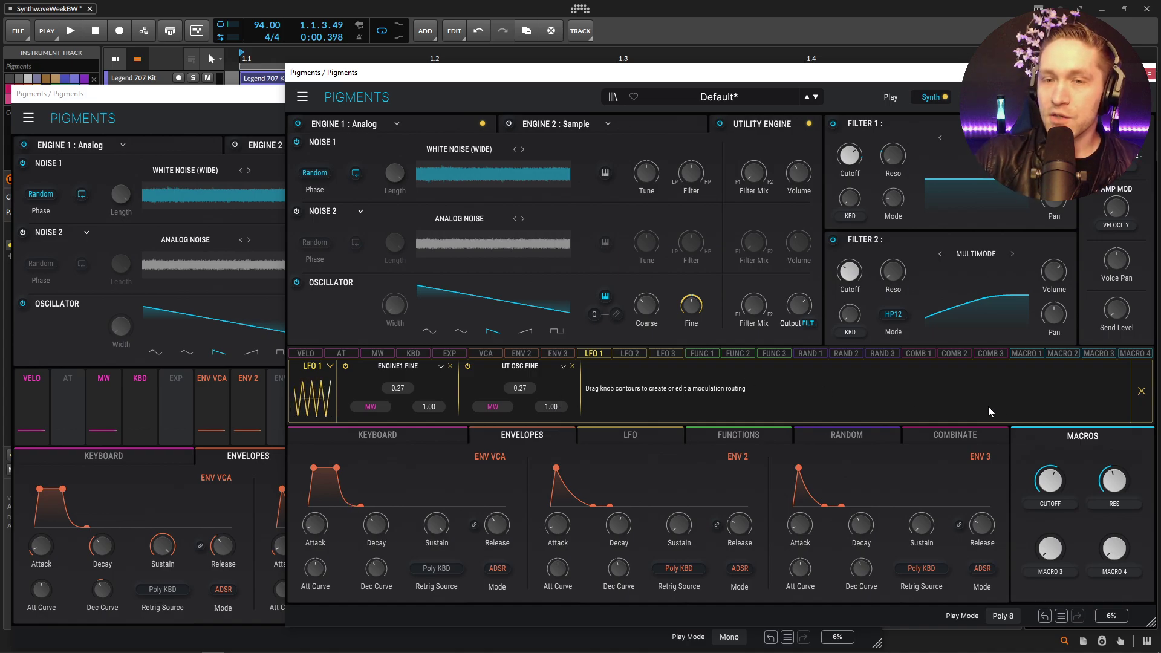
{"action": "left_click", "coordinate": [1142, 392]}
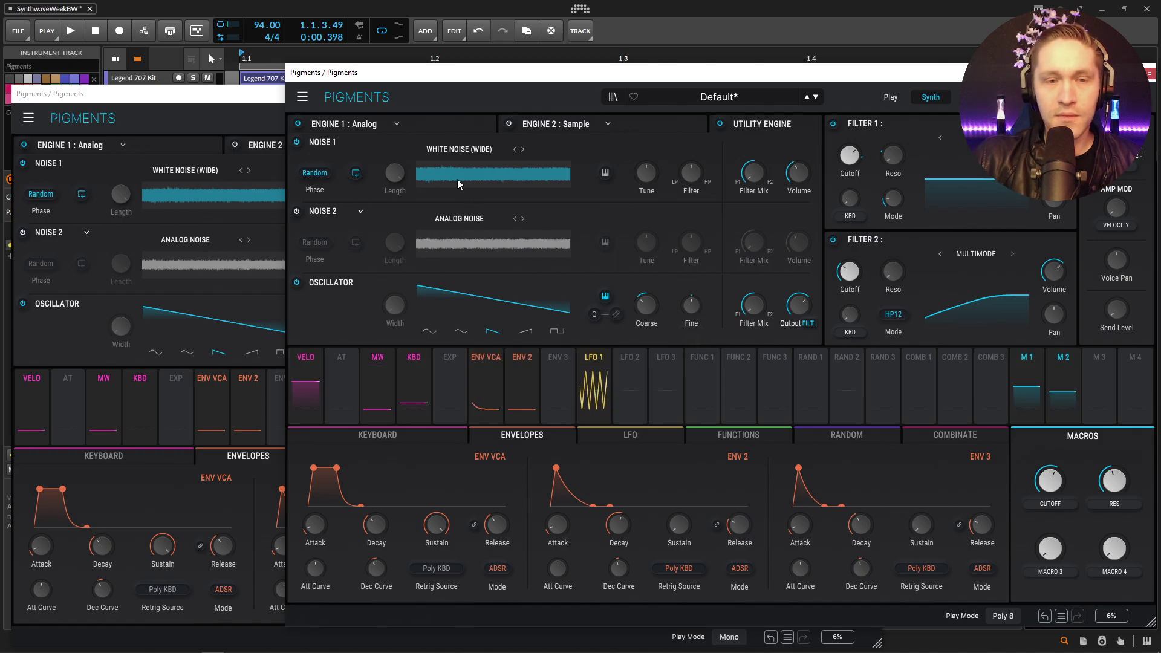
- Switch the Utility oscillator's output to direct in the Default patch and lower its volume to -70.0 dB
{"action": "left_click", "coordinate": [248, 95]}
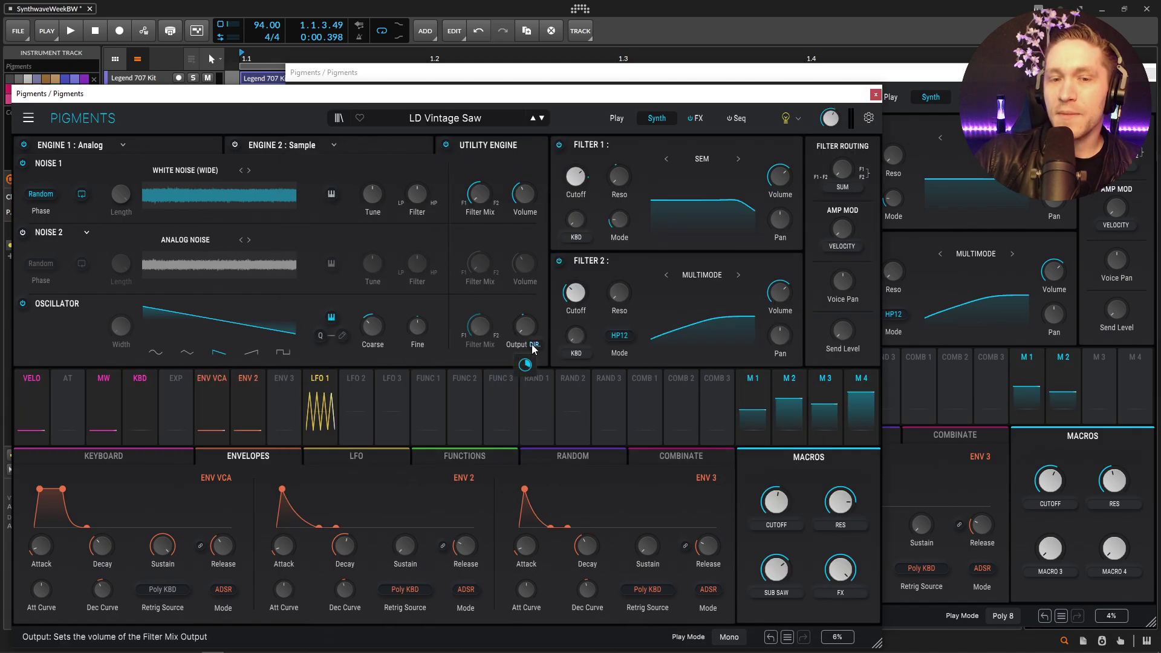
{"action": "left_click", "coordinate": [805, 73]}
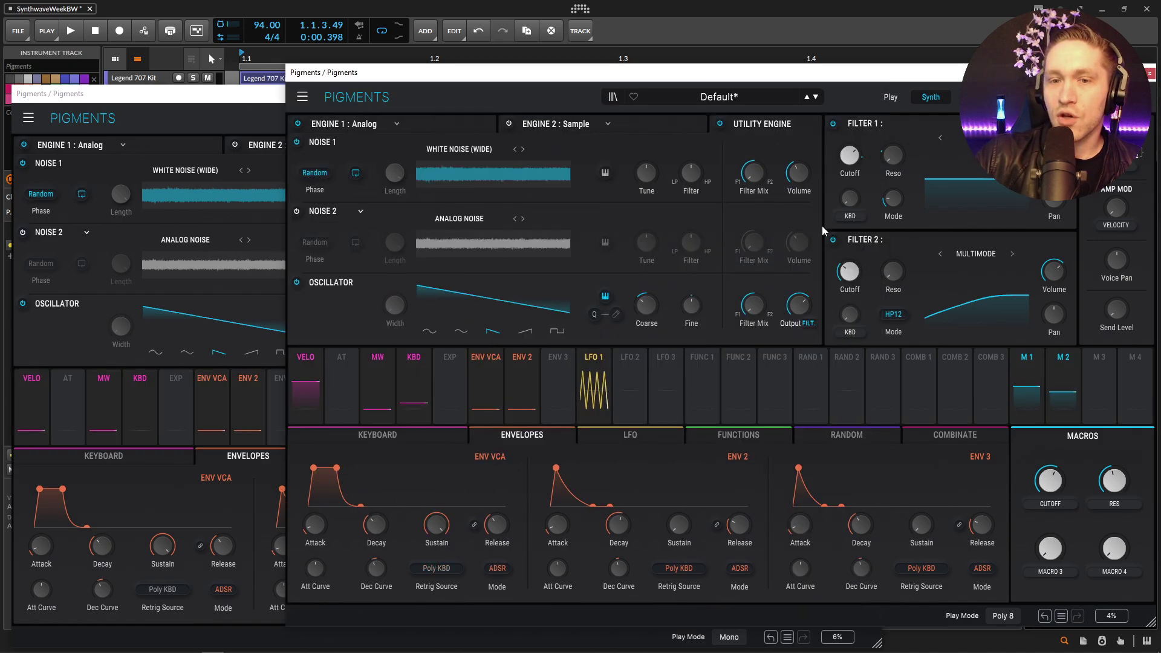
{"action": "left_click", "coordinate": [811, 324]}
{"action": "left_click", "coordinate": [797, 410]}
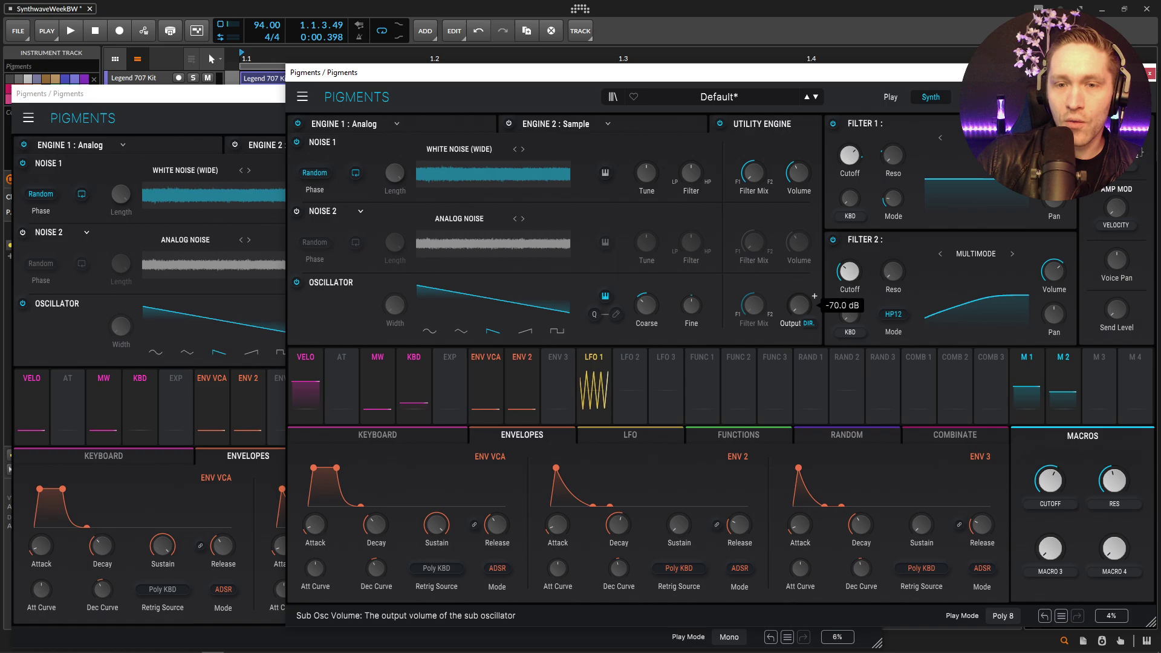
- Assign Macro 3 to the Utility oscillator's output, following LD Vintage Saw's amount of 0.66, rename it Sub Saw and turn it up to about the middle
{"action": "left_click", "coordinate": [255, 104]}
{"action": "mouse_move", "coordinate": [526, 348]}
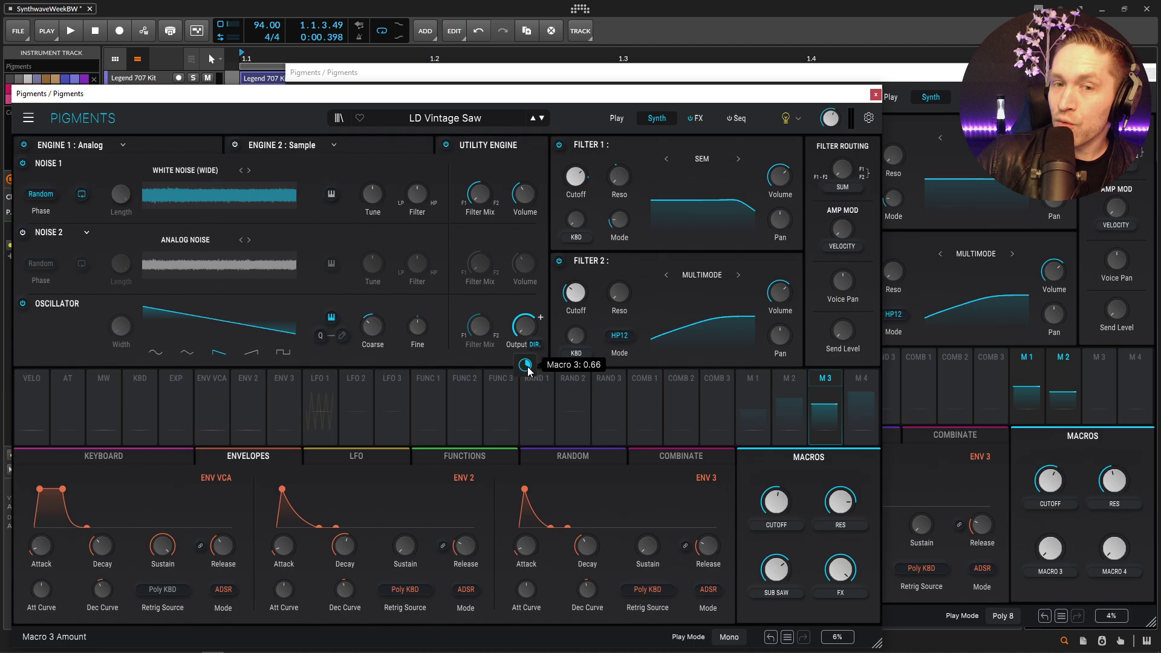
{"action": "left_click_drag", "start_coordinate": [1095, 386], "coordinate": [798, 305]}
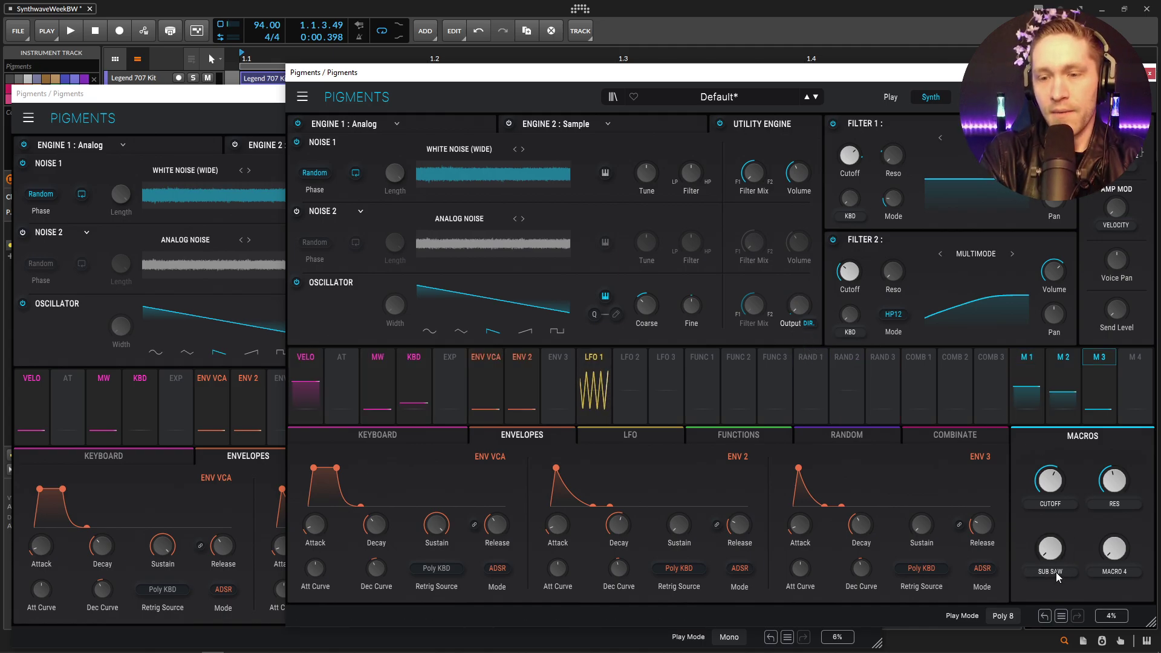
{"action": "mouse_move", "coordinate": [799, 327]}
{"action": "left_click_drag", "start_coordinate": [801, 345], "coordinate": [800, 343]}
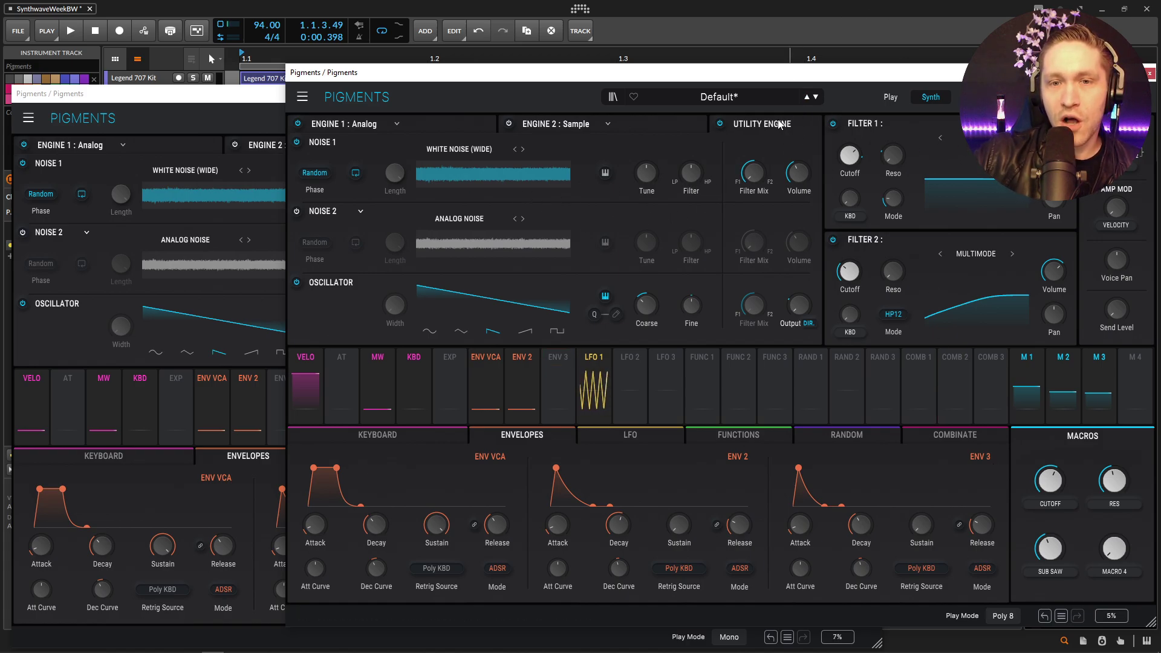
- Open the effects settings in both the Default patch and LD Vintage Saw to compare their effect chains
{"action": "left_click", "coordinate": [971, 96]}
{"action": "left_click", "coordinate": [236, 104]}
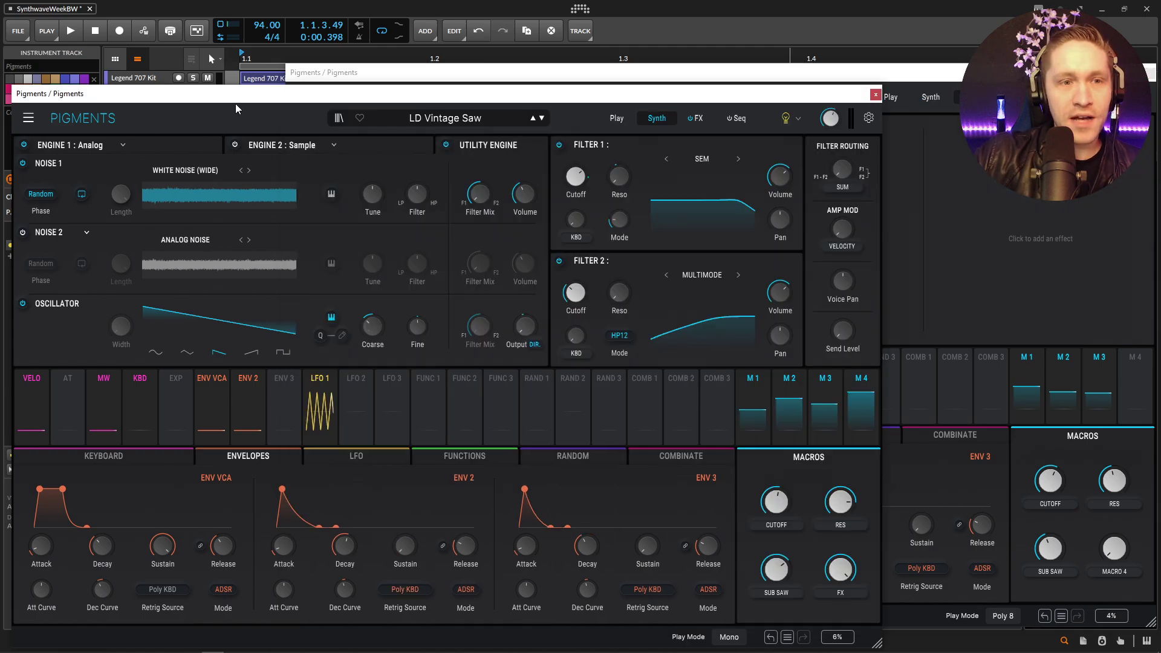
{"action": "left_click", "coordinate": [695, 118]}
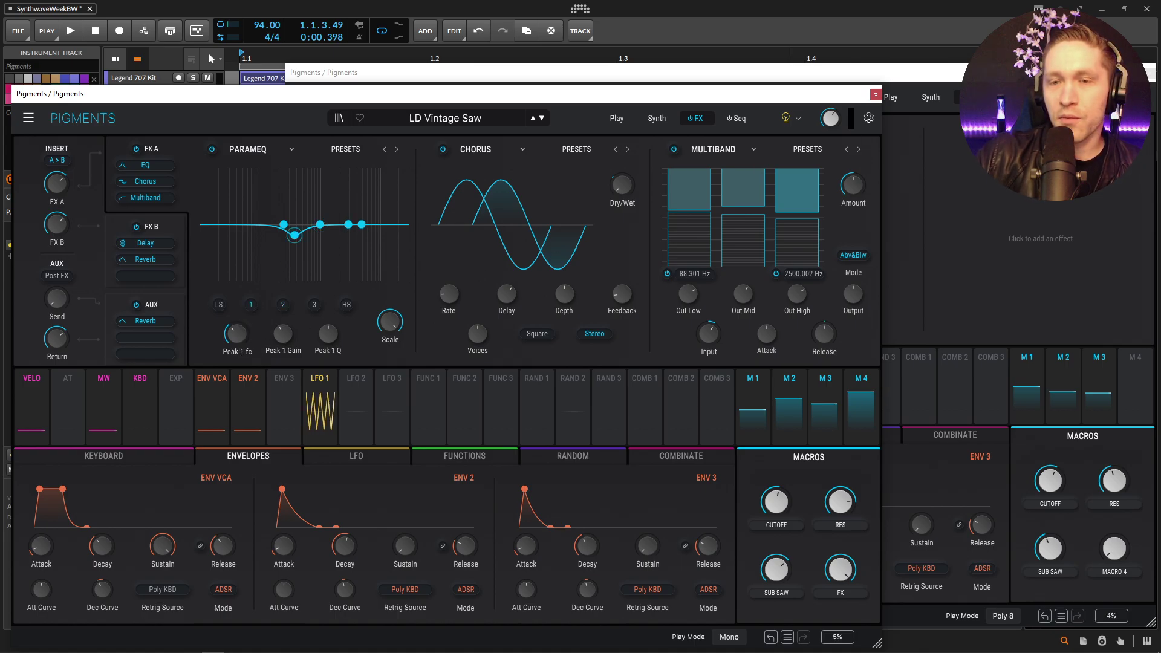
- Replace the Delay in the first FX A slot of the Default patch with a Param EQ
{"action": "left_click", "coordinate": [953, 77]}
{"action": "left_click", "coordinate": [425, 129]}
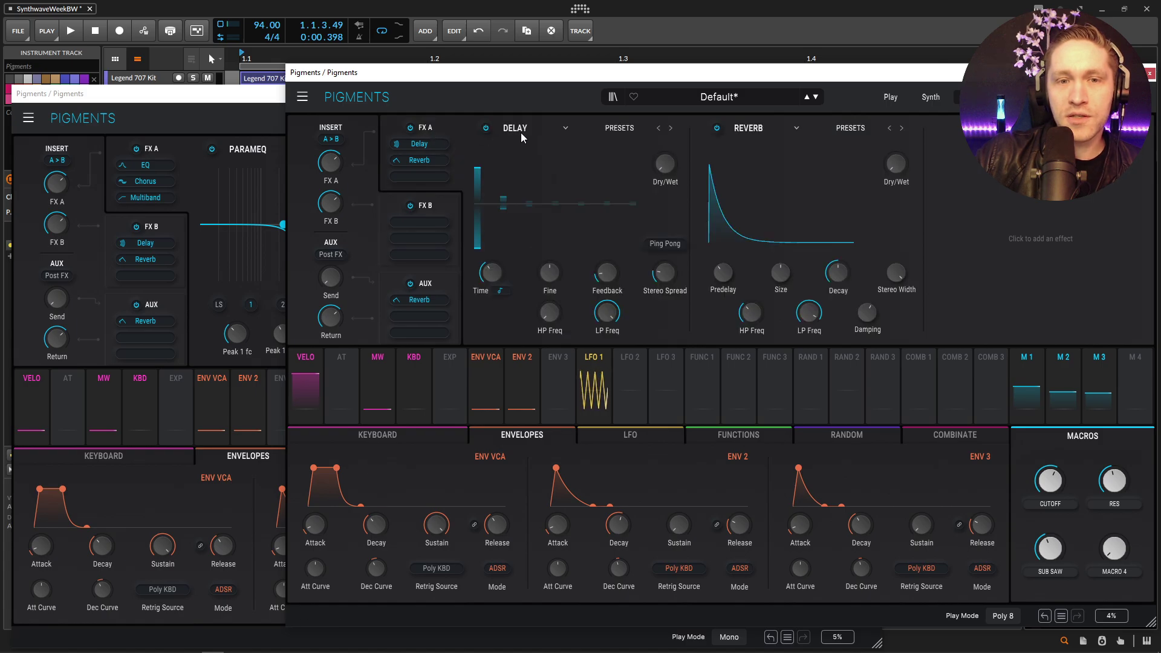
{"action": "left_click", "coordinate": [519, 128]}
{"action": "left_click", "coordinate": [553, 376]}
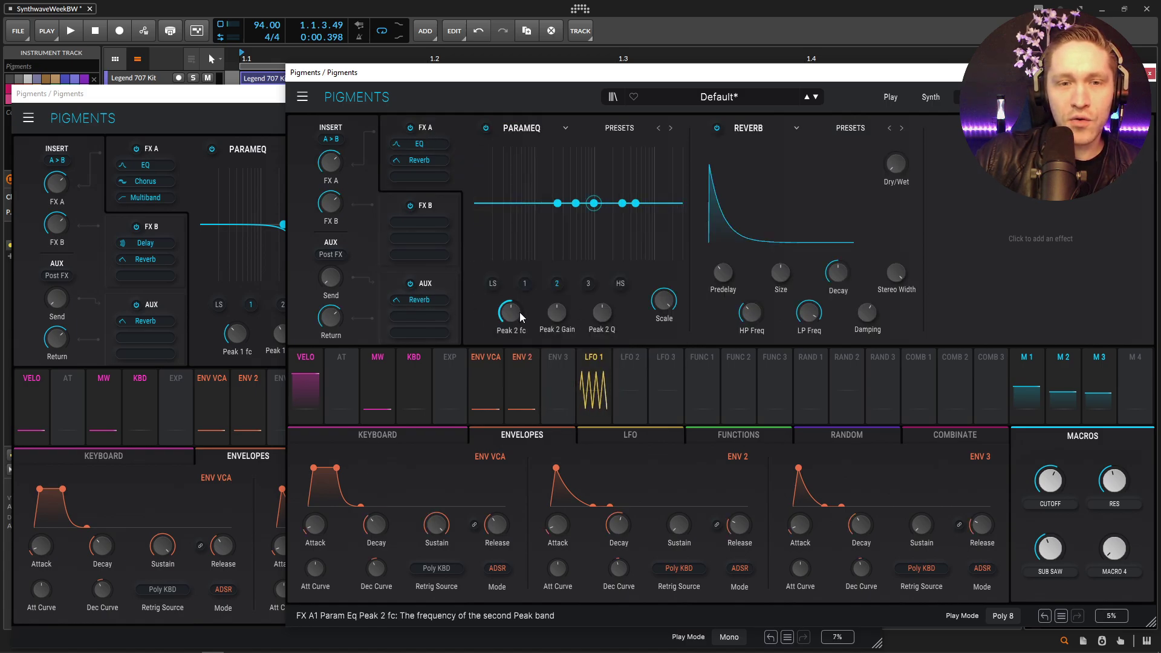
- Set the Param EQ's Peak 1 frequency to about 363 Hz in the Default patch, using LD Vintage Saw as reference
{"action": "left_click", "coordinate": [523, 284]}
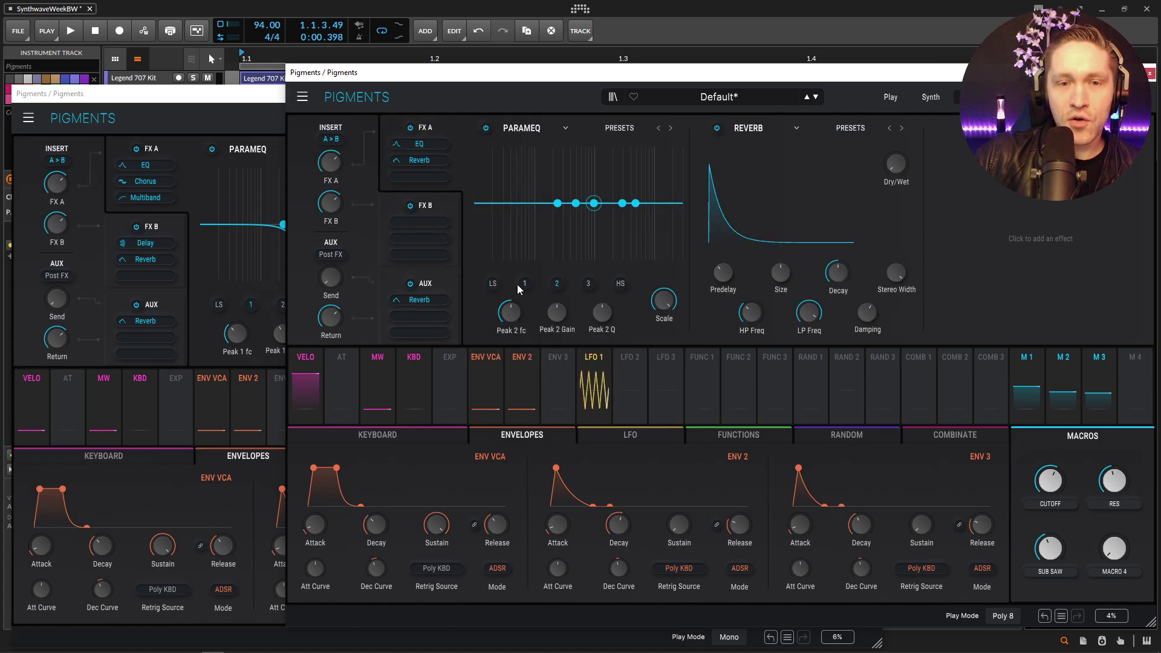
{"action": "left_click", "coordinate": [269, 125]}
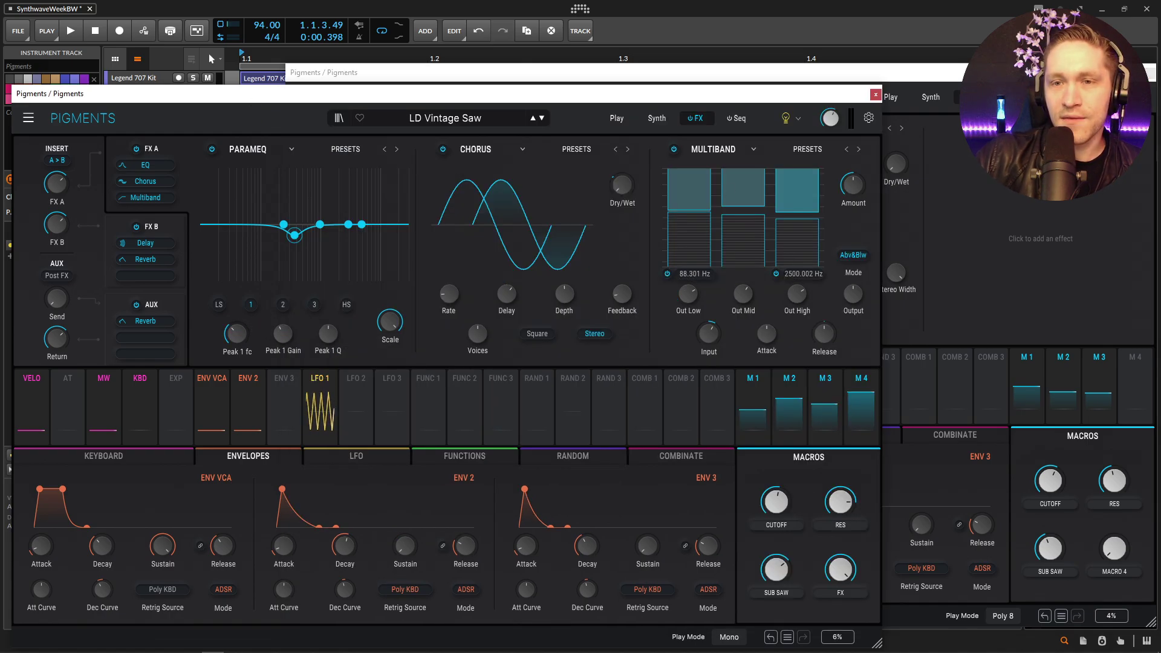
{"action": "left_click", "coordinate": [653, 72]}
{"action": "left_click_drag", "start_coordinate": [509, 314], "coordinate": [509, 309]}
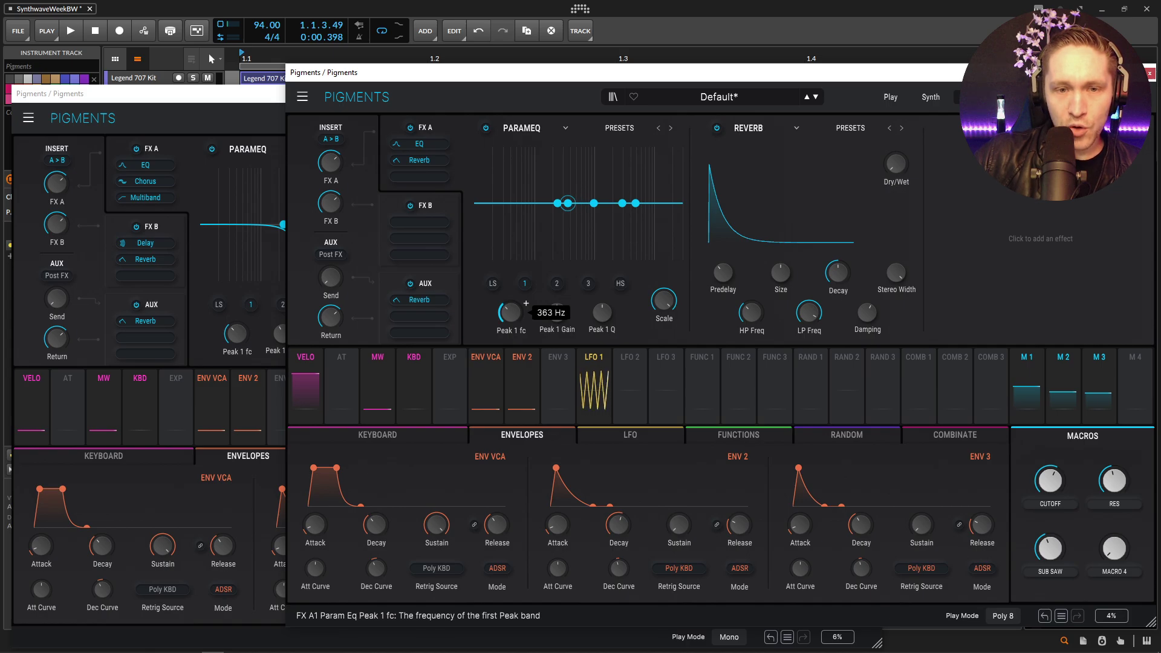
{"action": "scroll", "coordinate": [525, 304], "scroll_direction": "up", "scroll_amount": 1}
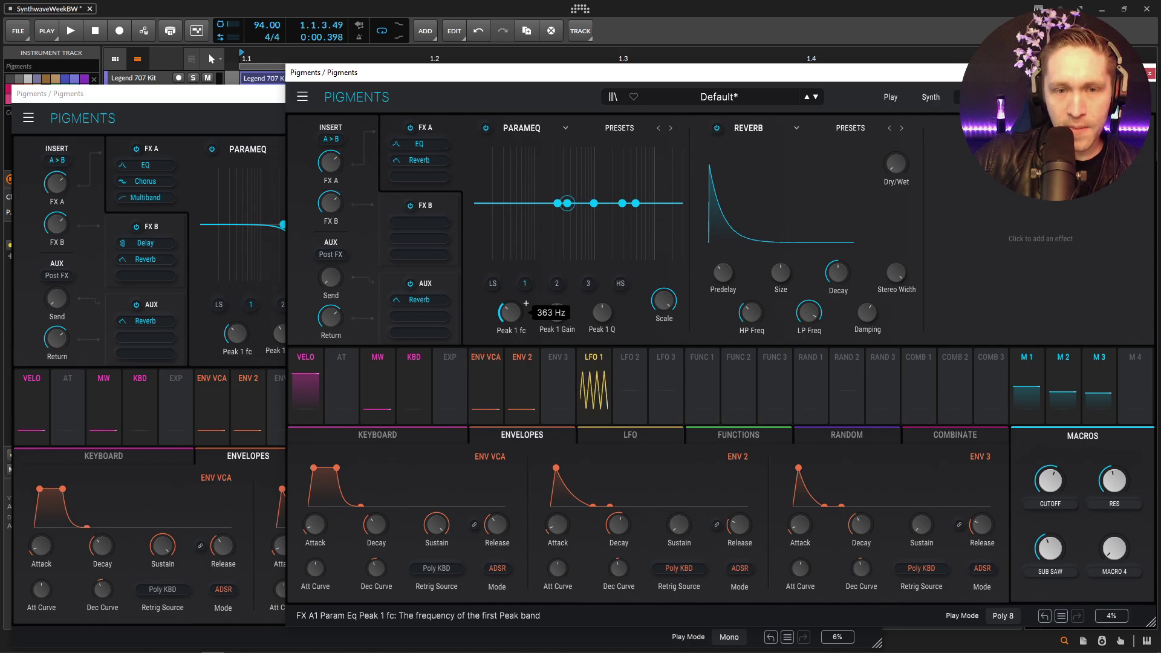
- Lower the Param EQ's Peak 1 Gain to about -3.36 dB in the Default patch, following LD Vintage Saw
{"action": "left_click", "coordinate": [243, 103]}
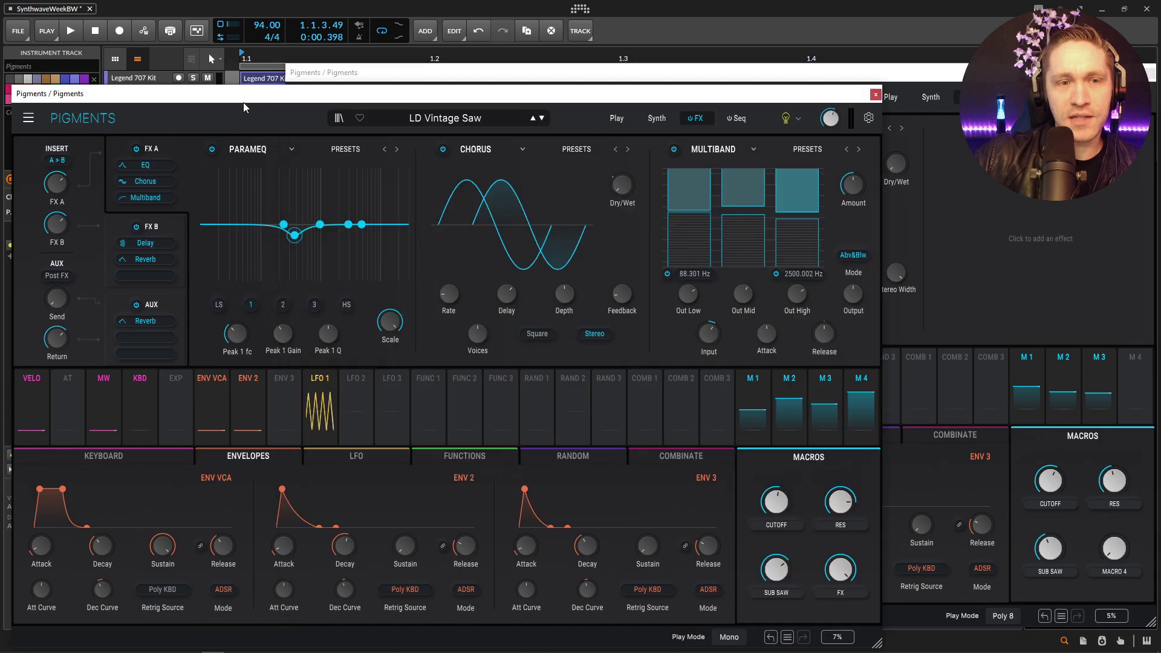
{"action": "left_click", "coordinate": [913, 101]}
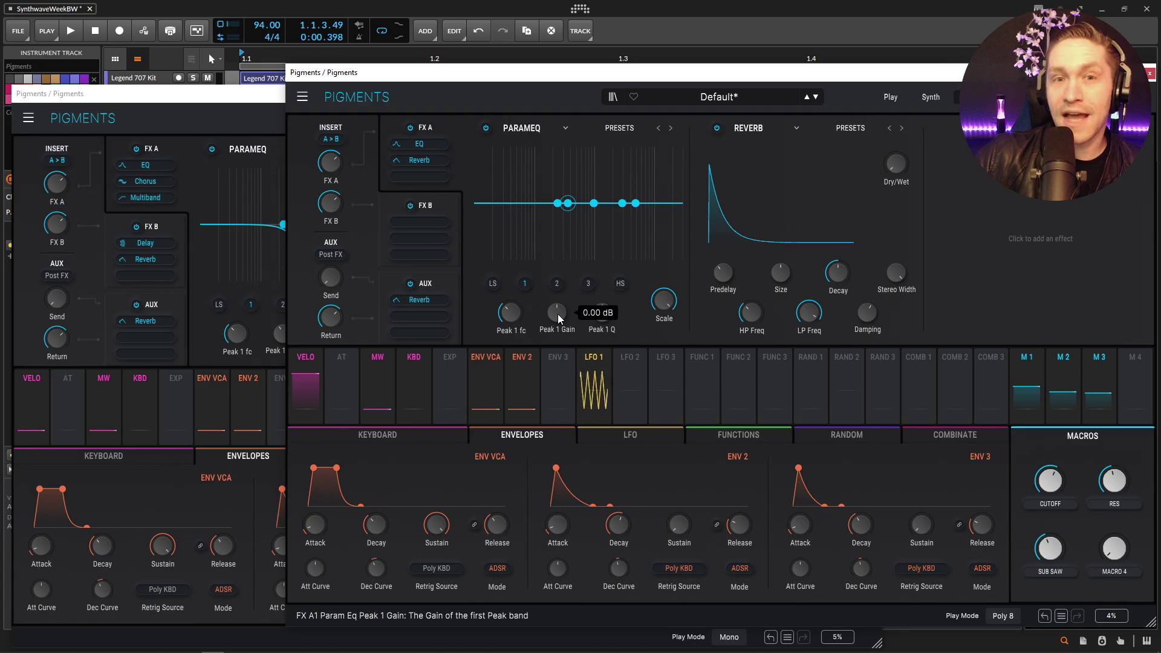
{"action": "mouse_move", "coordinate": [558, 314]}
{"action": "left_mouse_down"}
{"action": "mouse_move", "coordinate": [557, 278]}
{"action": "mouse_move", "coordinate": [558, 330]}
{"action": "left_mouse_up"}
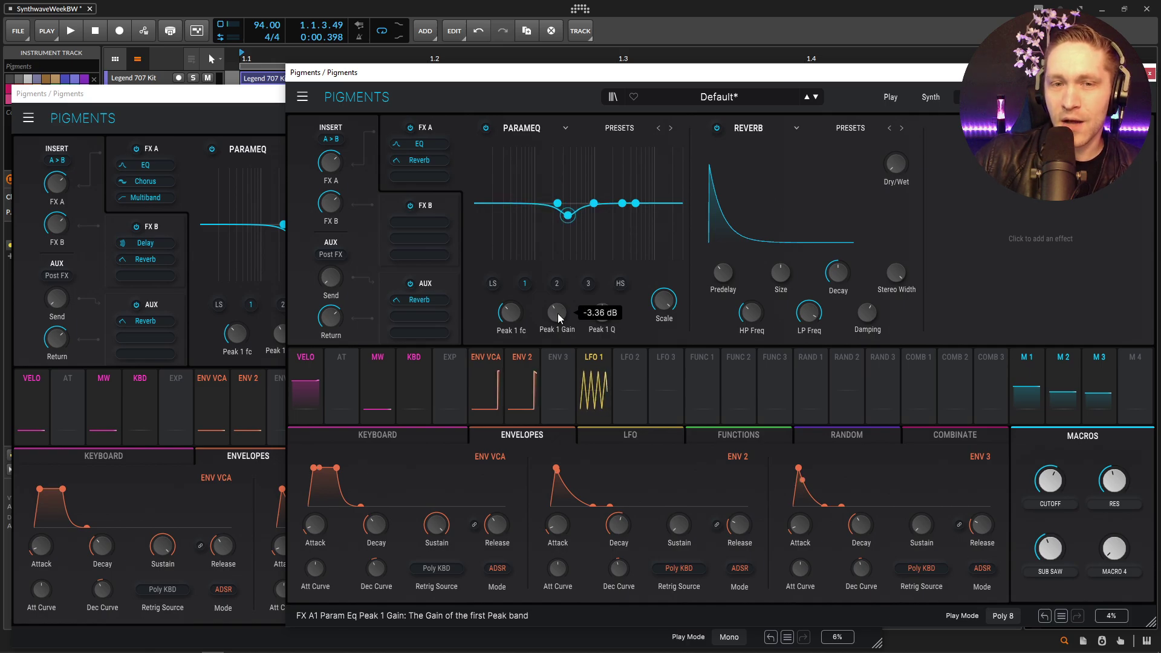
- Replace the Reverb in the second FX A slot of the Default patch with a Chorus, as in LD Vintage Saw
{"action": "left_click", "coordinate": [243, 103]}
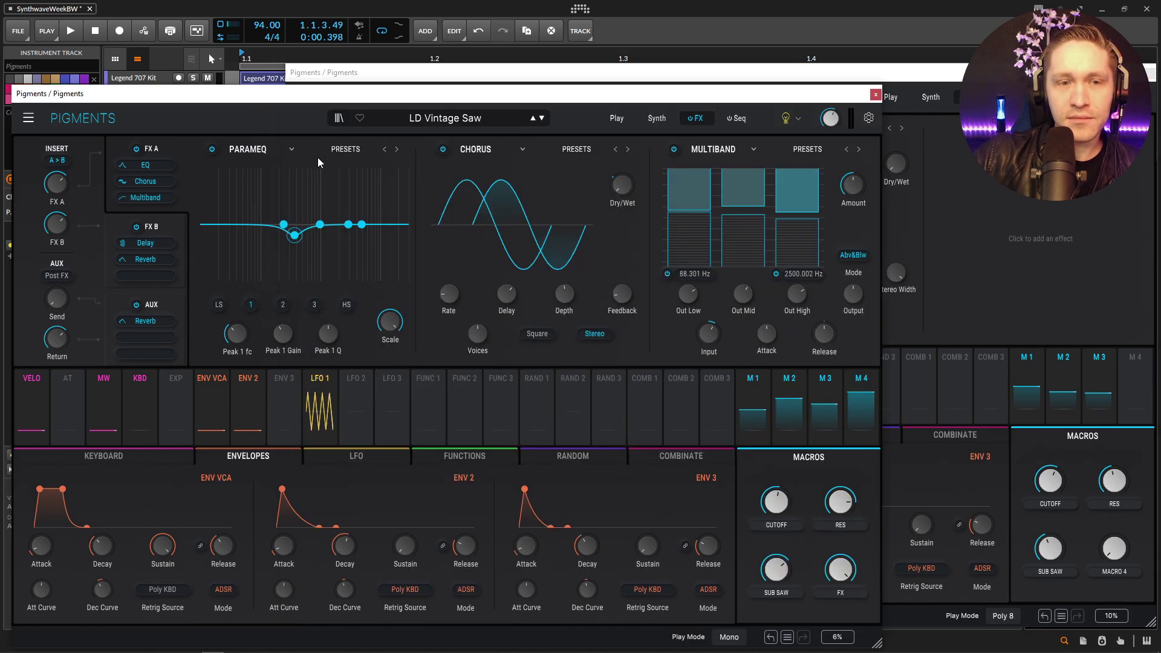
{"action": "left_click", "coordinate": [938, 74]}
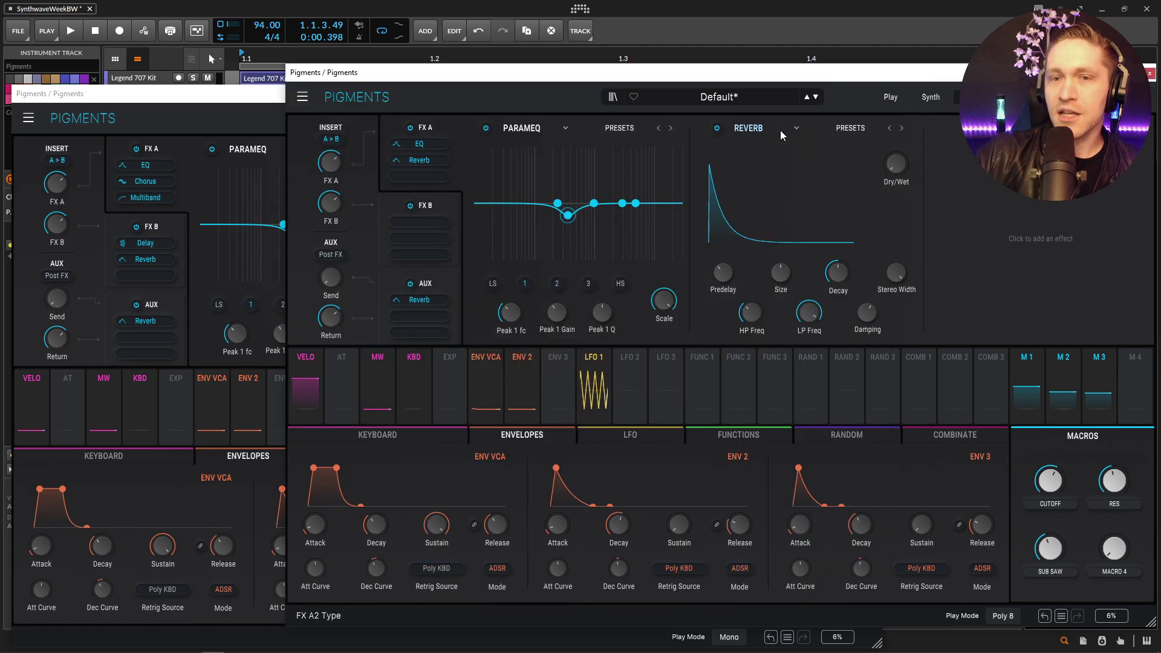
{"action": "left_click", "coordinate": [766, 127]}
{"action": "left_click", "coordinate": [889, 274]}
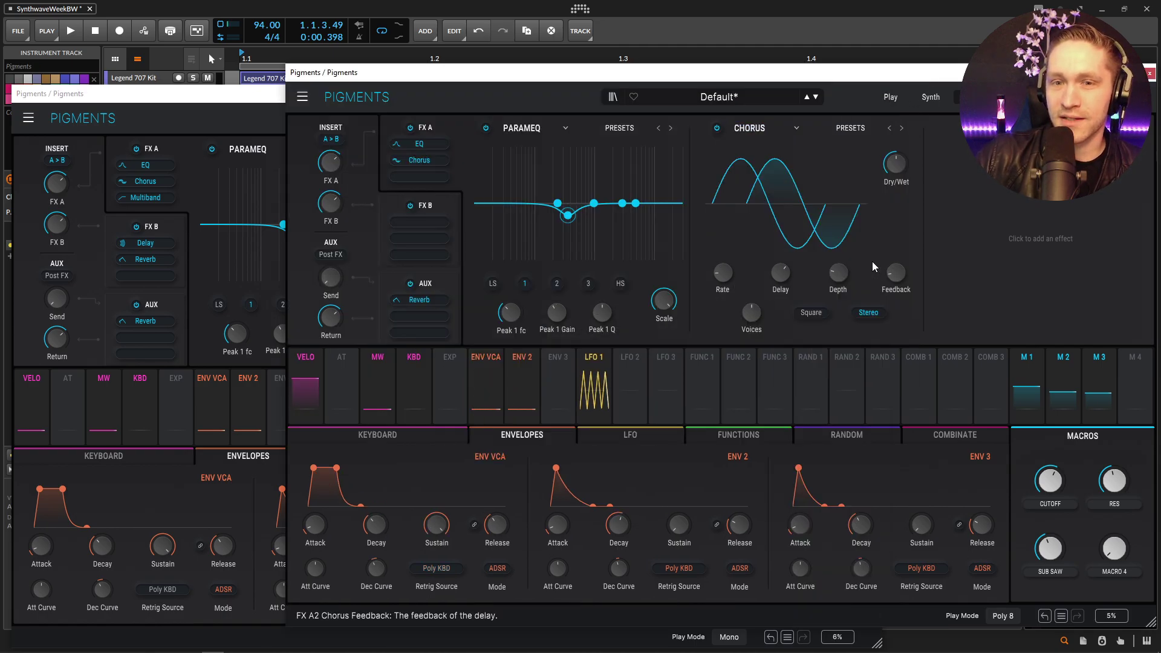
- Turn down the Chorus Dry/Wet in the Default patch to match LD Vintage Saw and check the reference Chorus settings
{"action": "left_click", "coordinate": [255, 108]}
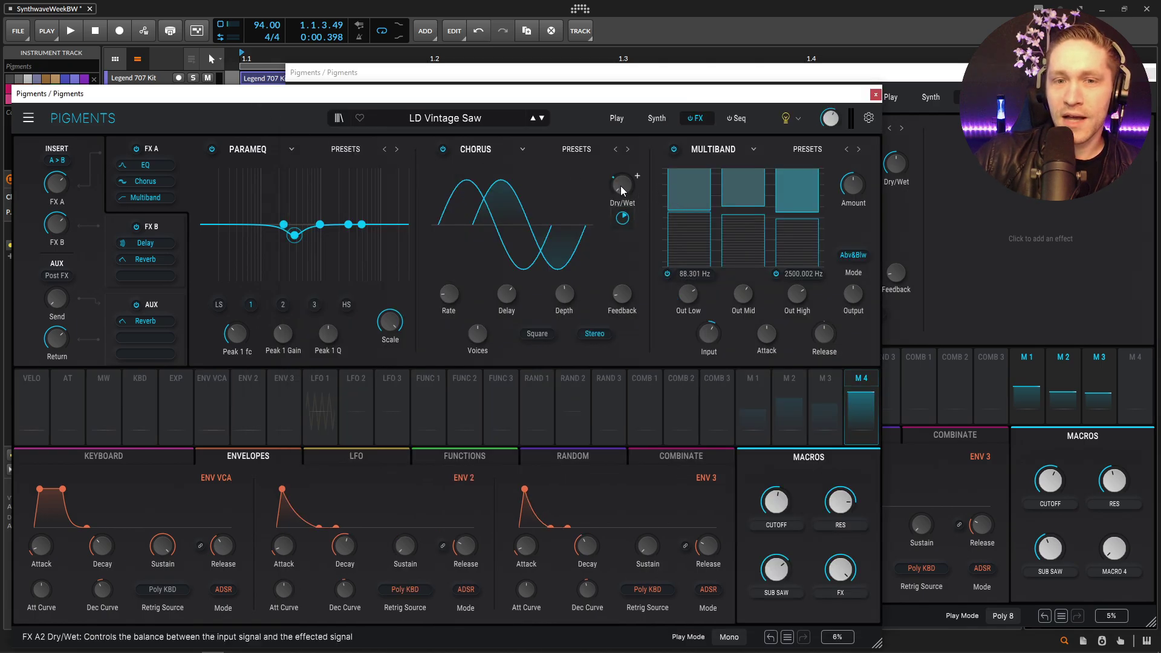
{"action": "mouse_move", "coordinate": [624, 221]}
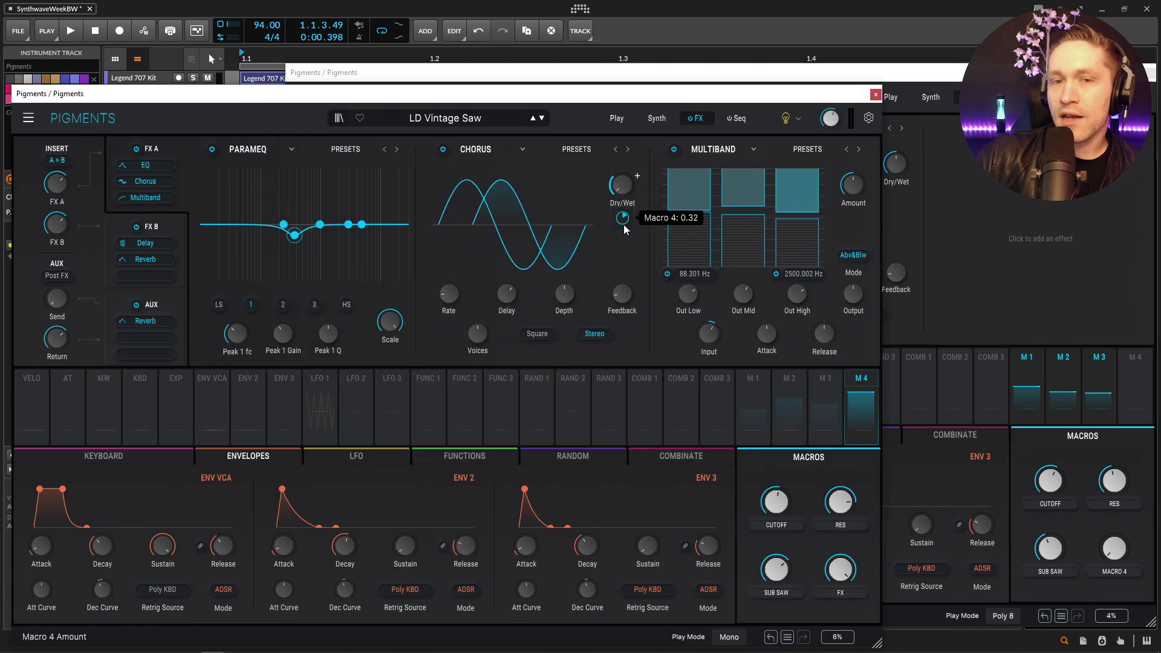
{"action": "left_click", "coordinate": [896, 163]}
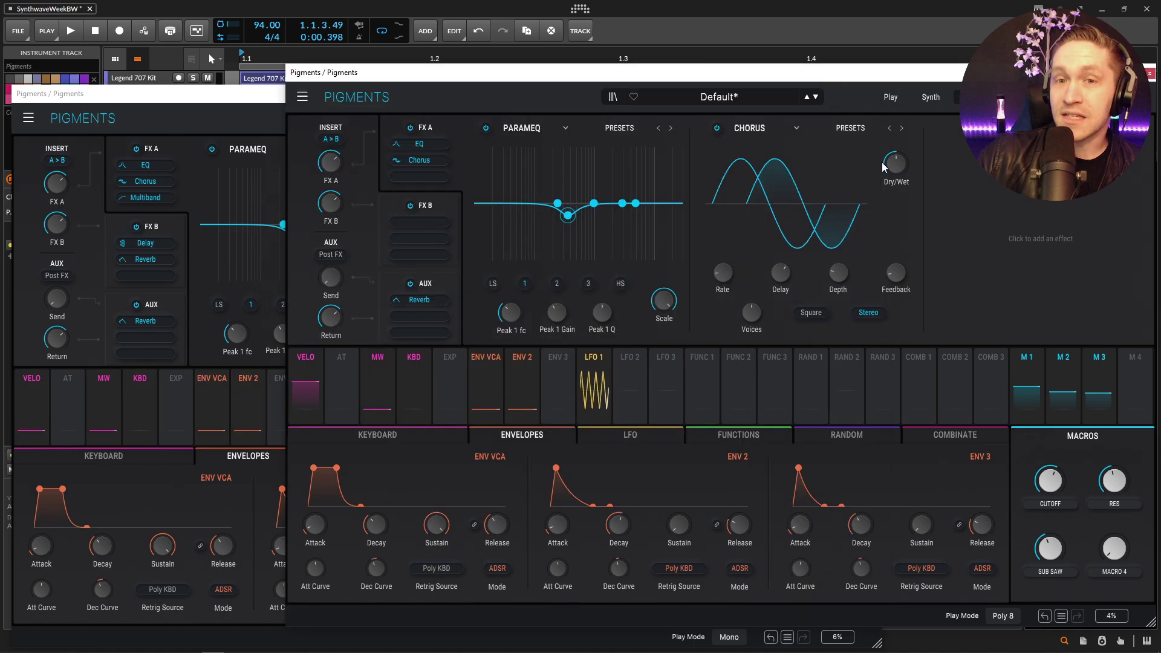
{"action": "left_click_drag", "start_coordinate": [896, 164], "coordinate": [896, 171]}
{"action": "left_click", "coordinate": [284, 108]}
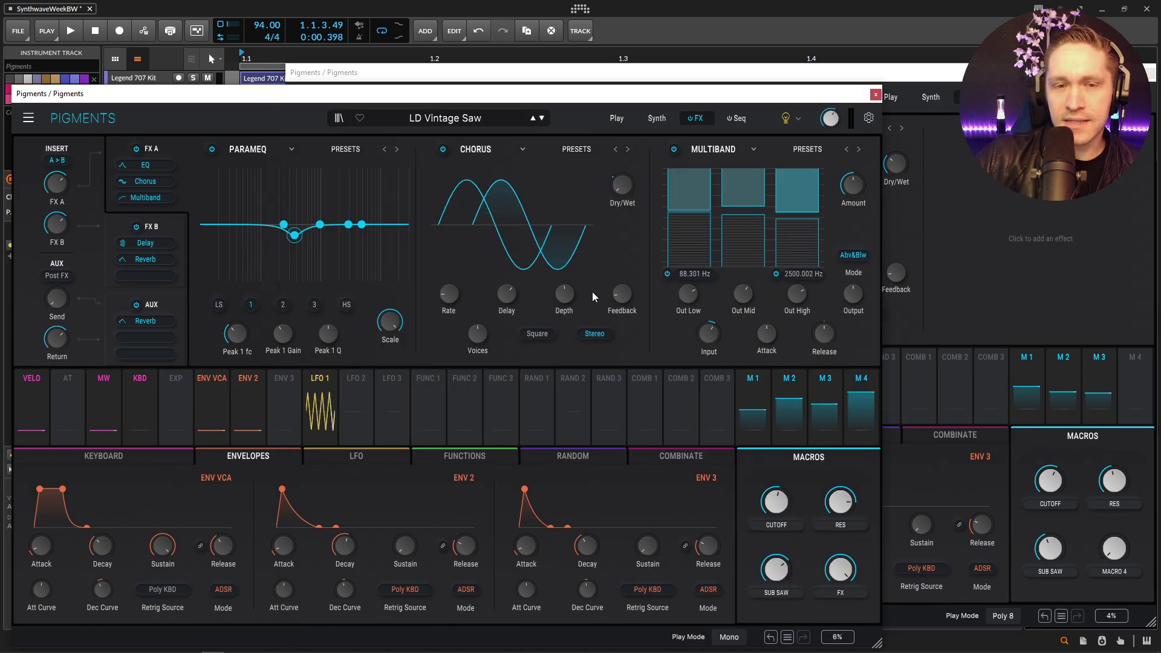
- Adjust the Chorus Depth in the Default patch to match LD Vintage Saw, comparing the Rate and Depth settings of both patches
{"action": "mouse_move", "coordinate": [447, 296]}
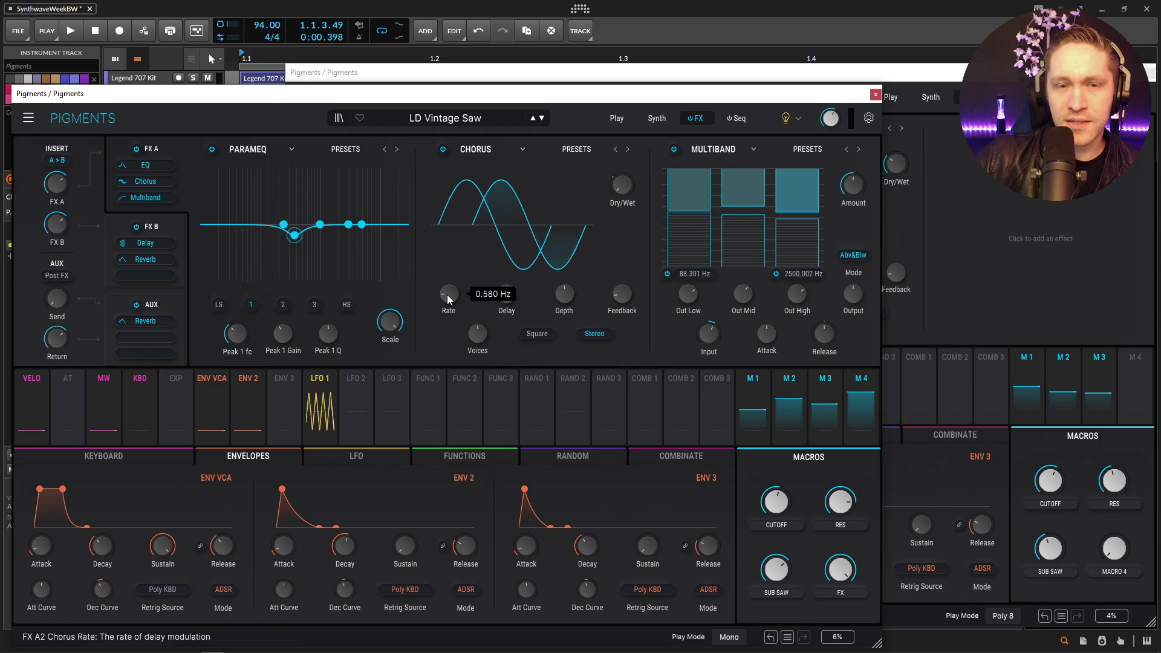
{"action": "left_click", "coordinate": [942, 77]}
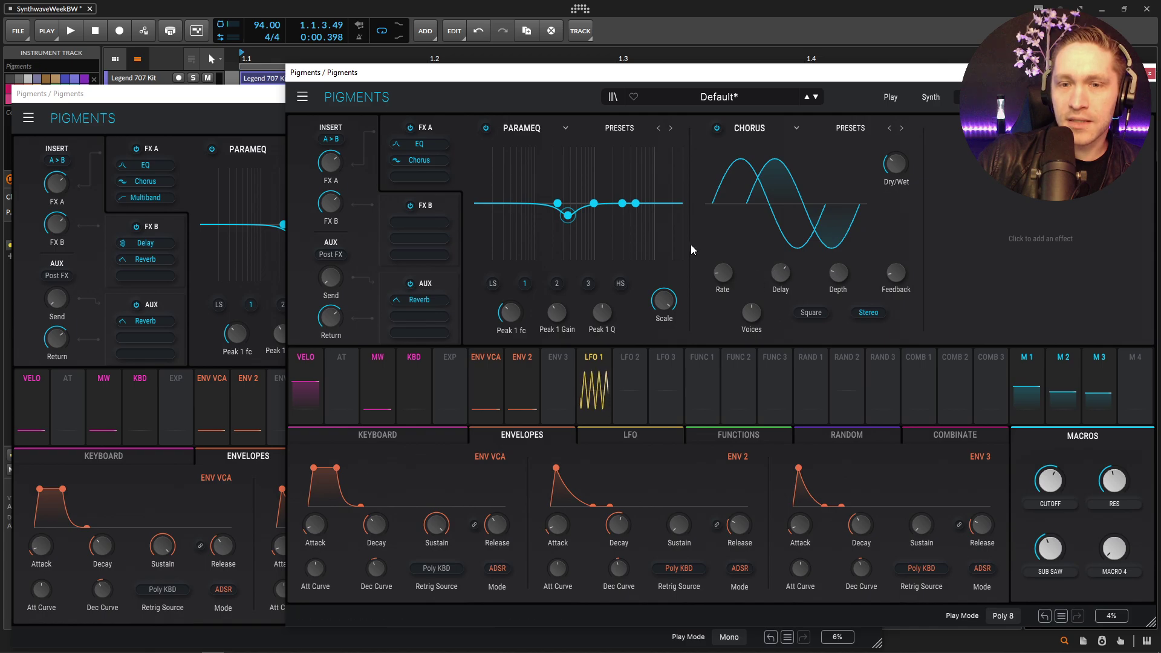
{"action": "left_click", "coordinate": [263, 111]}
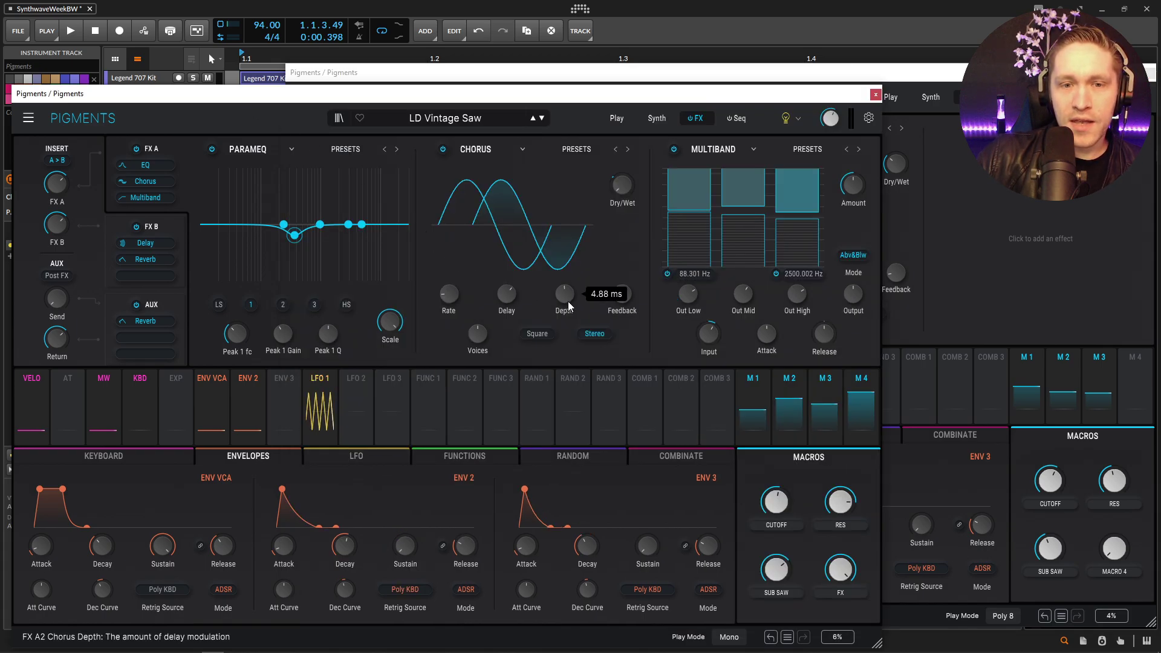
{"action": "left_click", "coordinate": [913, 136]}
{"action": "mouse_move", "coordinate": [835, 275]}
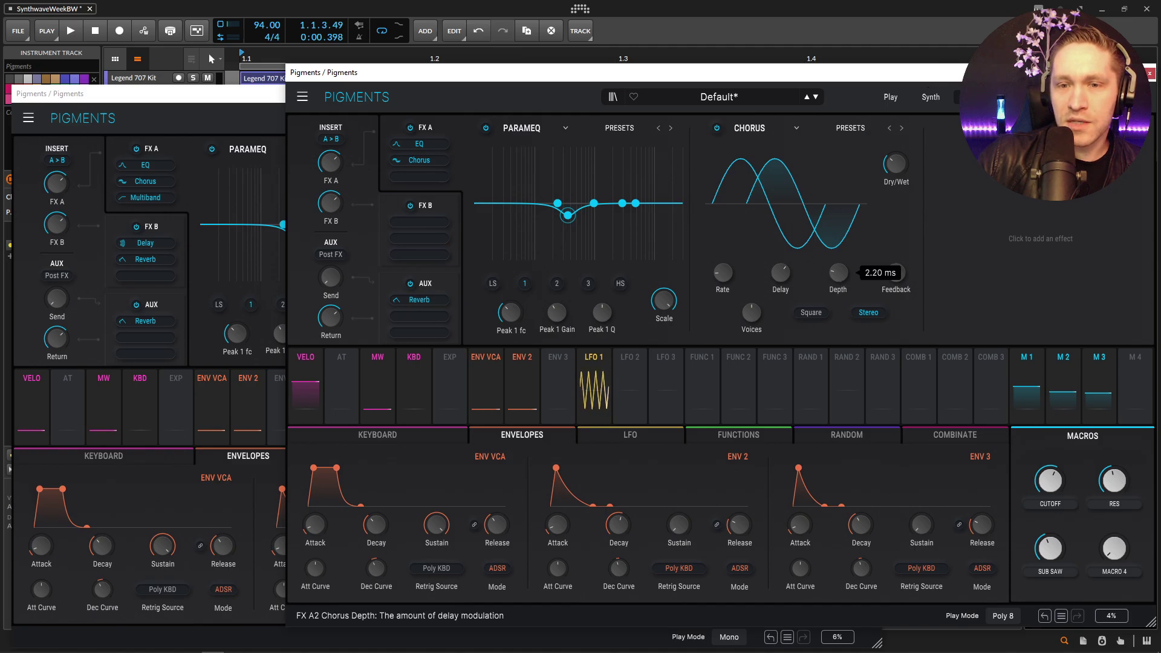
{"action": "left_click_drag", "start_coordinate": [838, 272], "coordinate": [838, 263]}
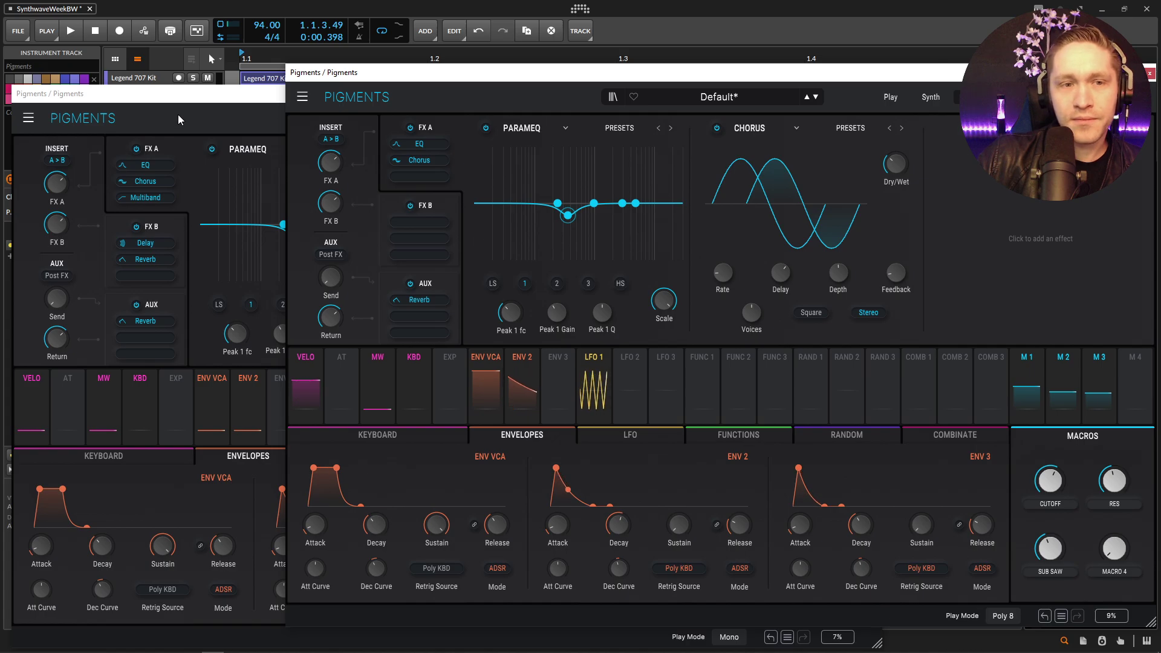
- Add a Multiband effect to the empty third FX A slot of the Default patch, as in LD Vintage Saw
{"action": "left_click", "coordinate": [227, 102]}
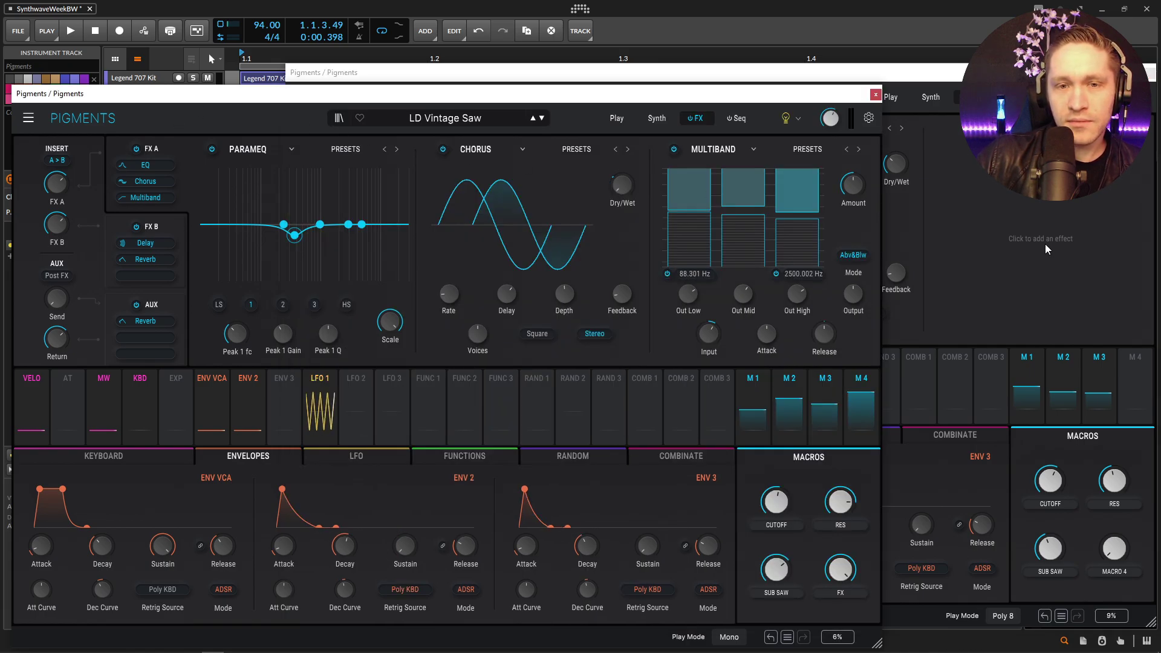
{"action": "key", "text": "alt+Tab"}
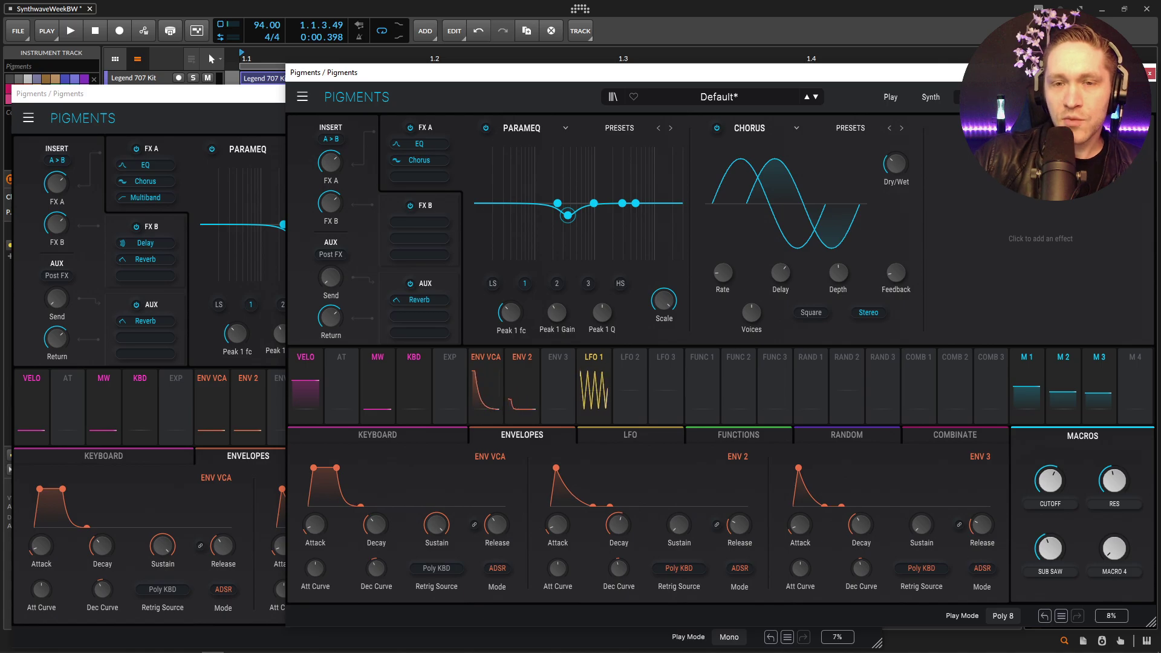
{"action": "left_click", "coordinate": [1044, 237]}
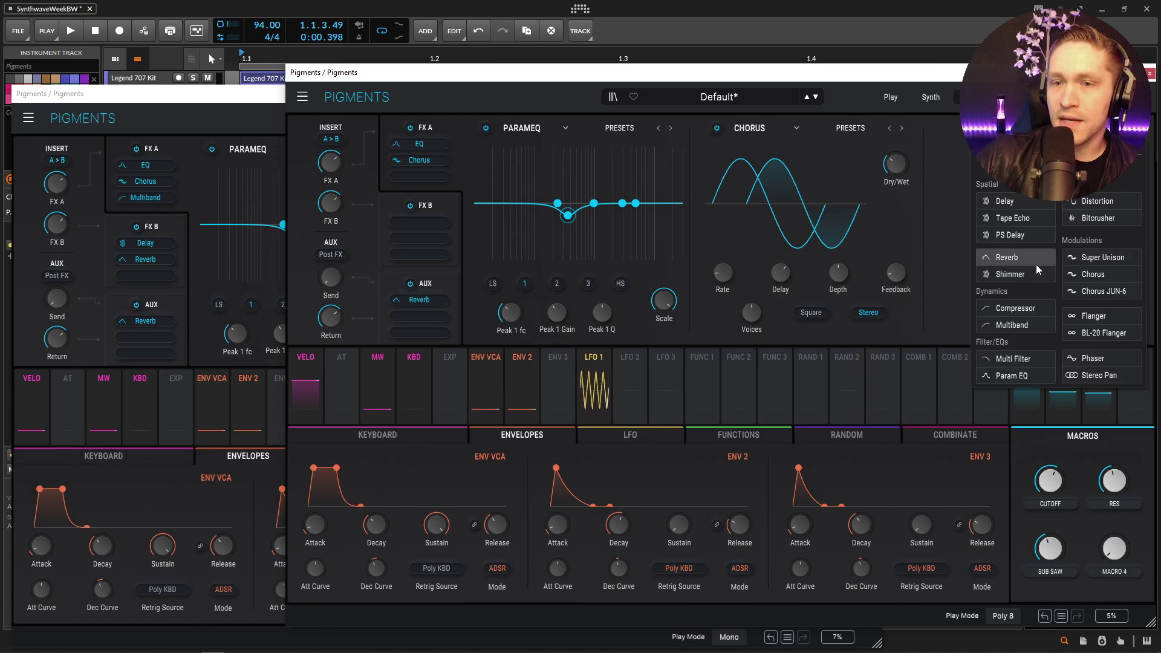
{"action": "left_click", "coordinate": [1033, 324]}
- Adjust the Multiband compressor's band thresholds in the Default patch, using LD Vintage Saw as reference
{"action": "left_click", "coordinate": [256, 103]}
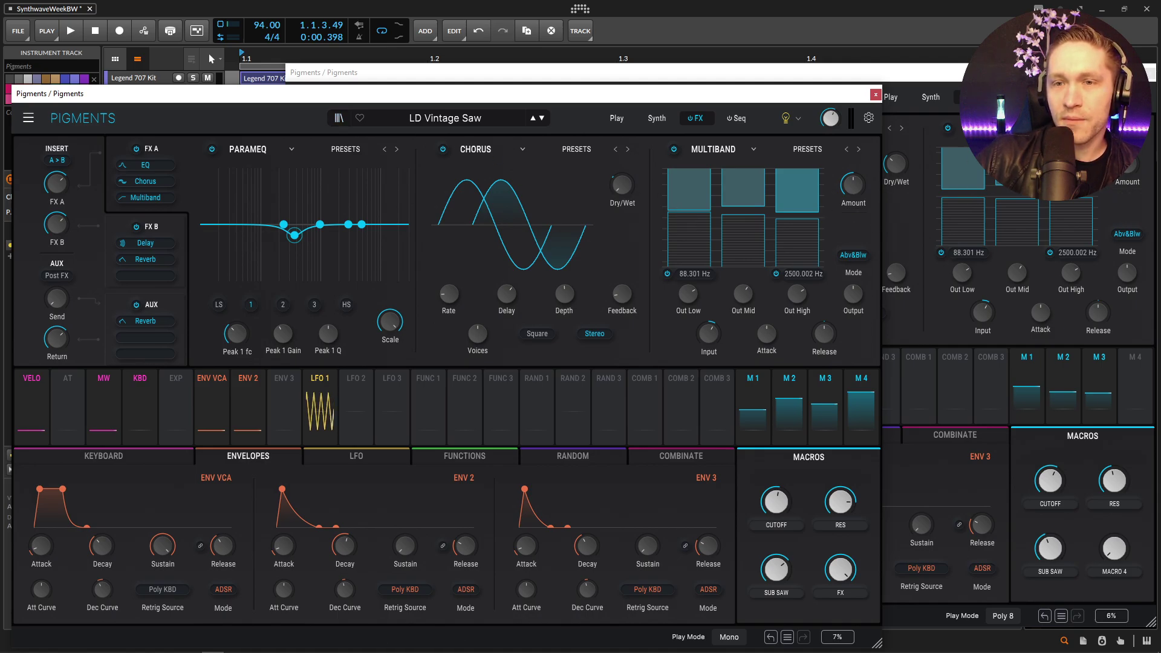
{"action": "left_click", "coordinate": [921, 182]}
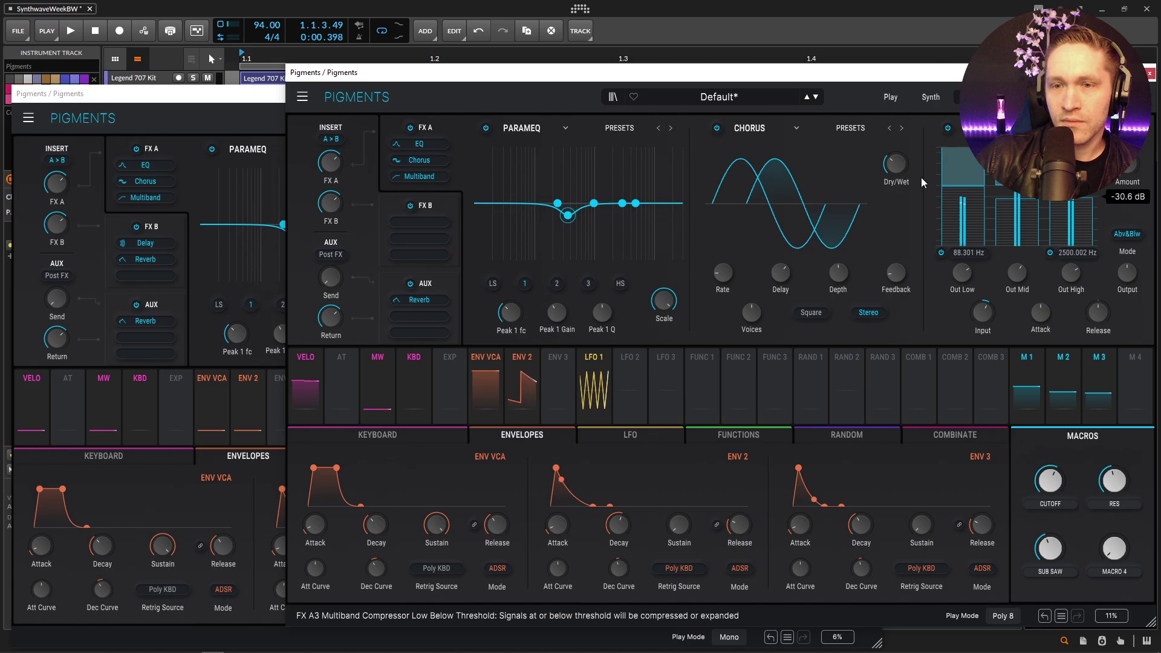
{"action": "left_click", "coordinate": [246, 98]}
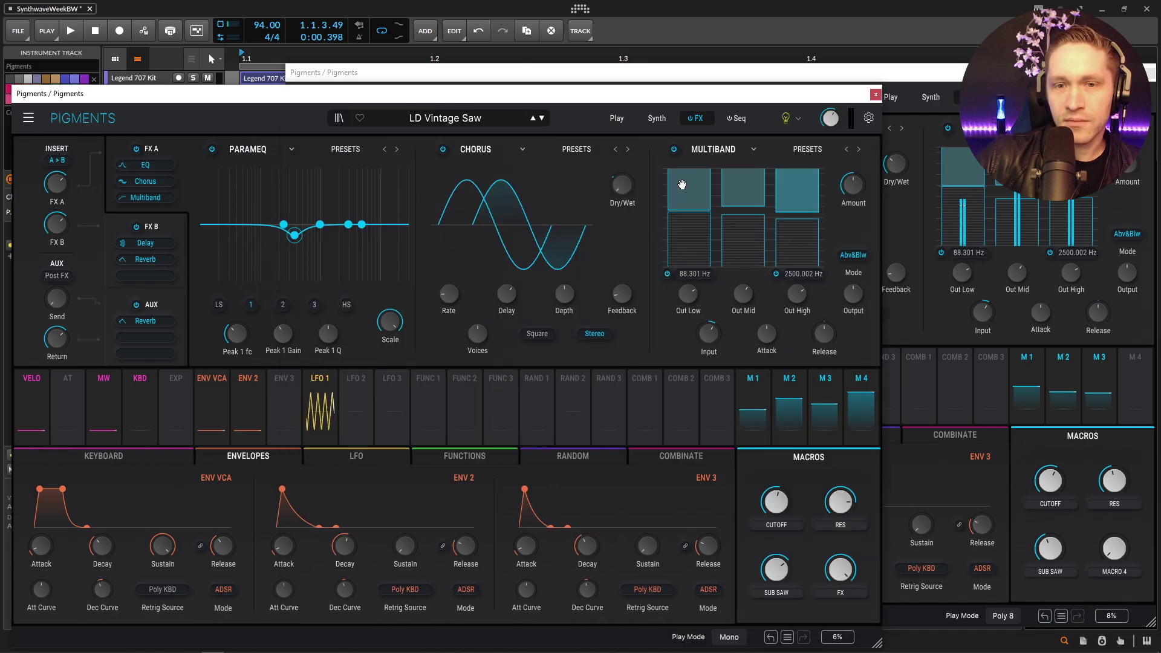
{"action": "left_click", "coordinate": [1028, 200]}
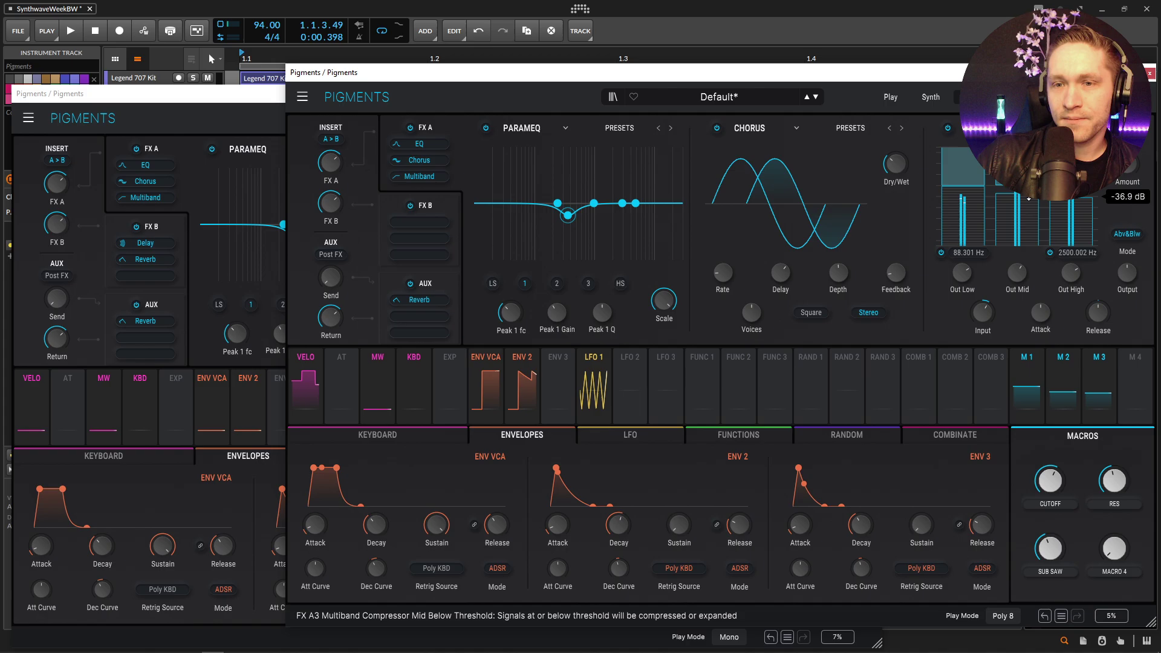
{"action": "left_click", "coordinate": [232, 100]}
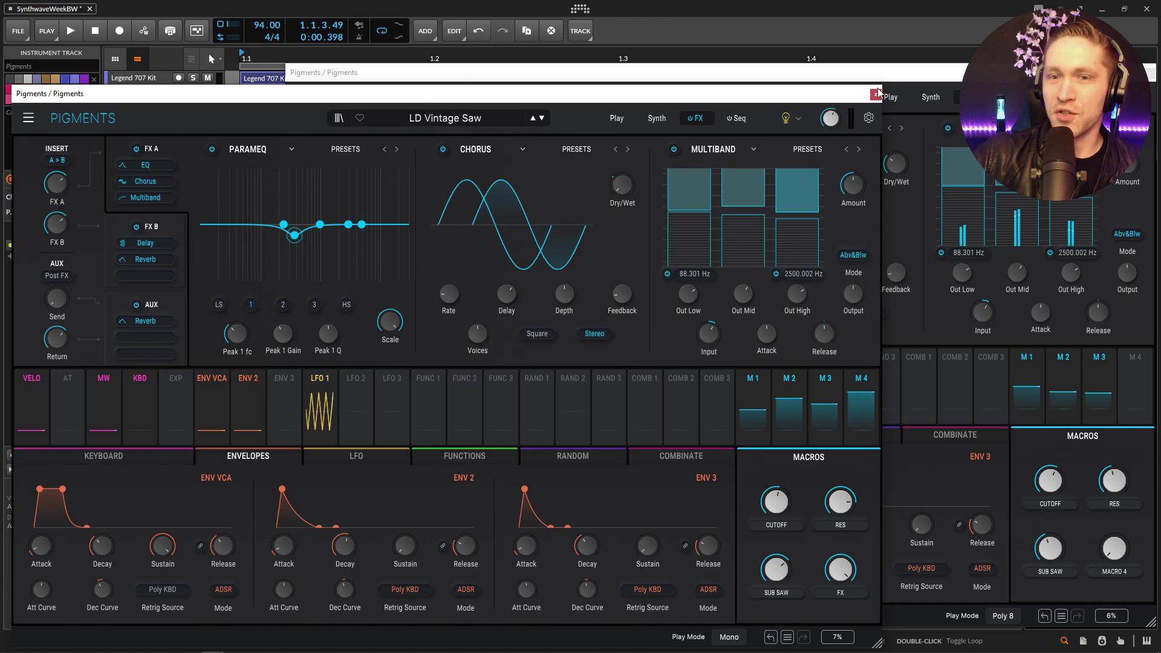
- Add a Delay to the first FX B slot of the Default patch
{"action": "left_click", "coordinate": [944, 78]}
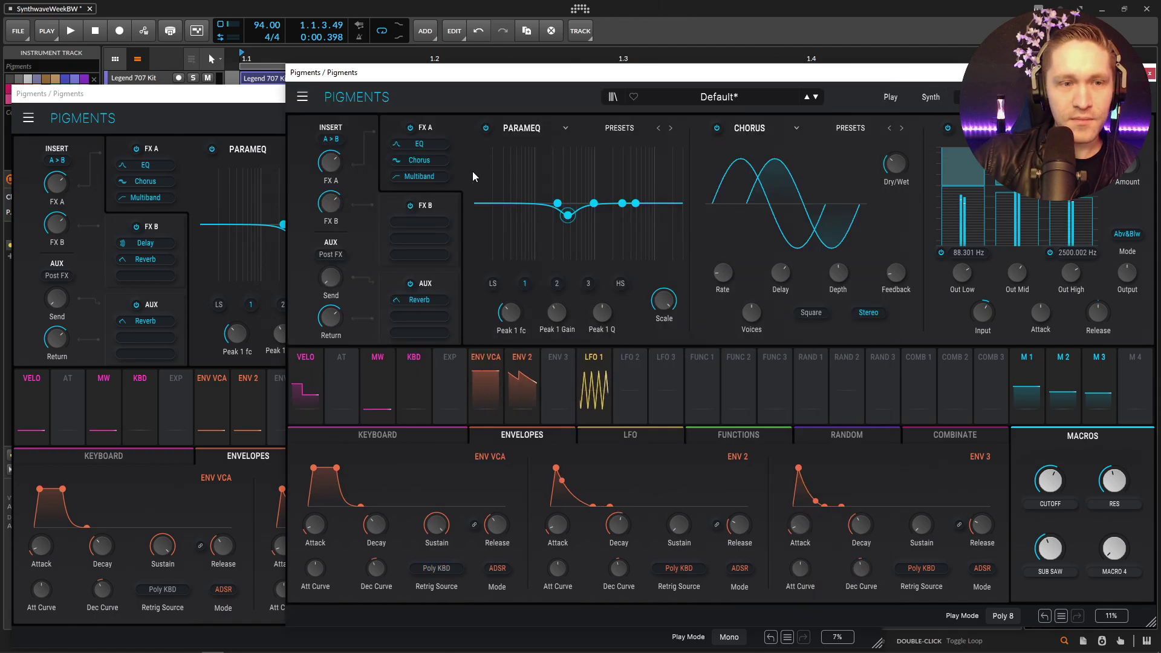
{"action": "left_click", "coordinate": [441, 205]}
{"action": "left_click", "coordinate": [524, 127]}
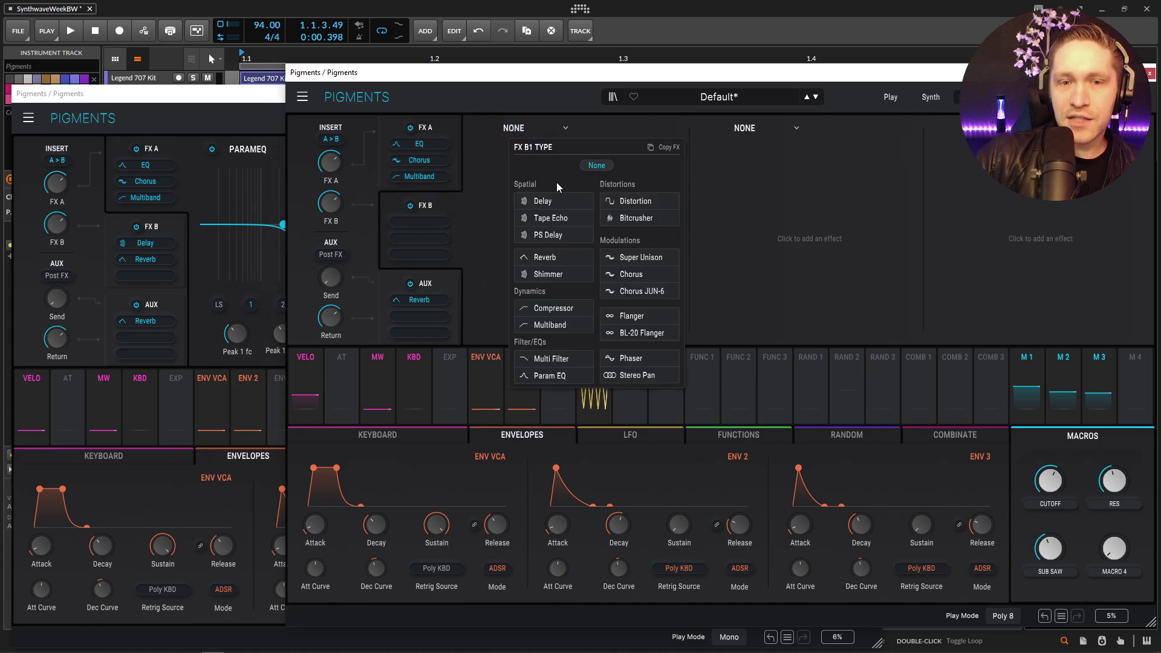
{"action": "left_click", "coordinate": [539, 200]}
- Set the Delay's time type to Triplets only in the Default patch and adjust its HP and LP Freq following LD Vintage Saw
{"action": "left_click", "coordinate": [169, 227]}
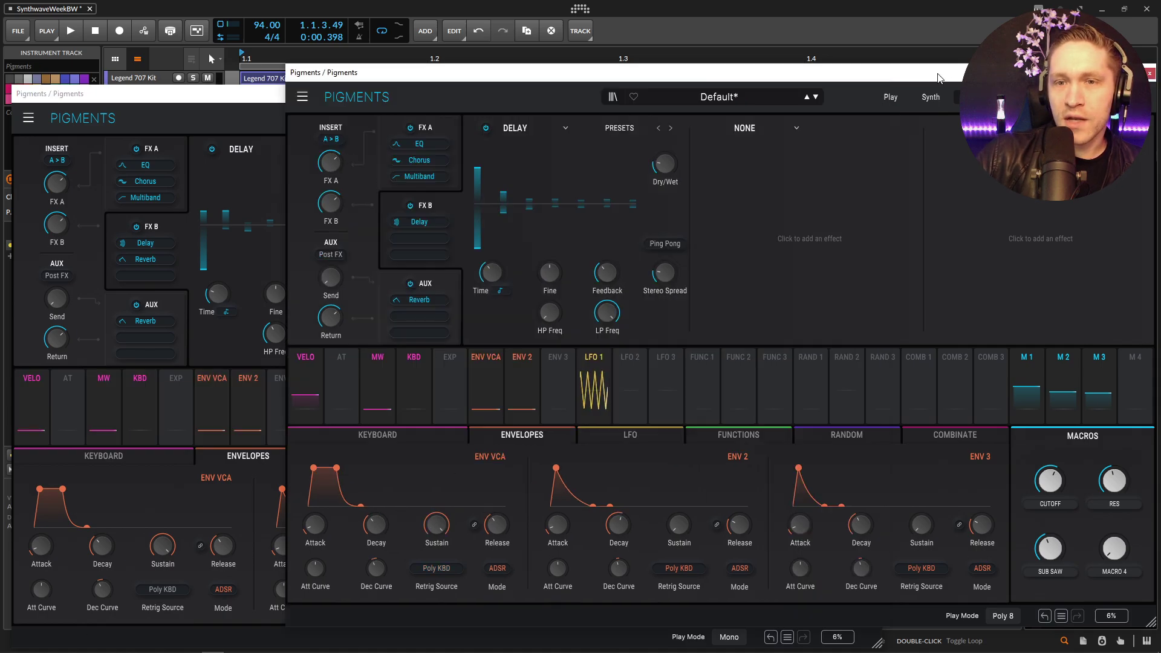
{"action": "left_click", "coordinate": [905, 78]}
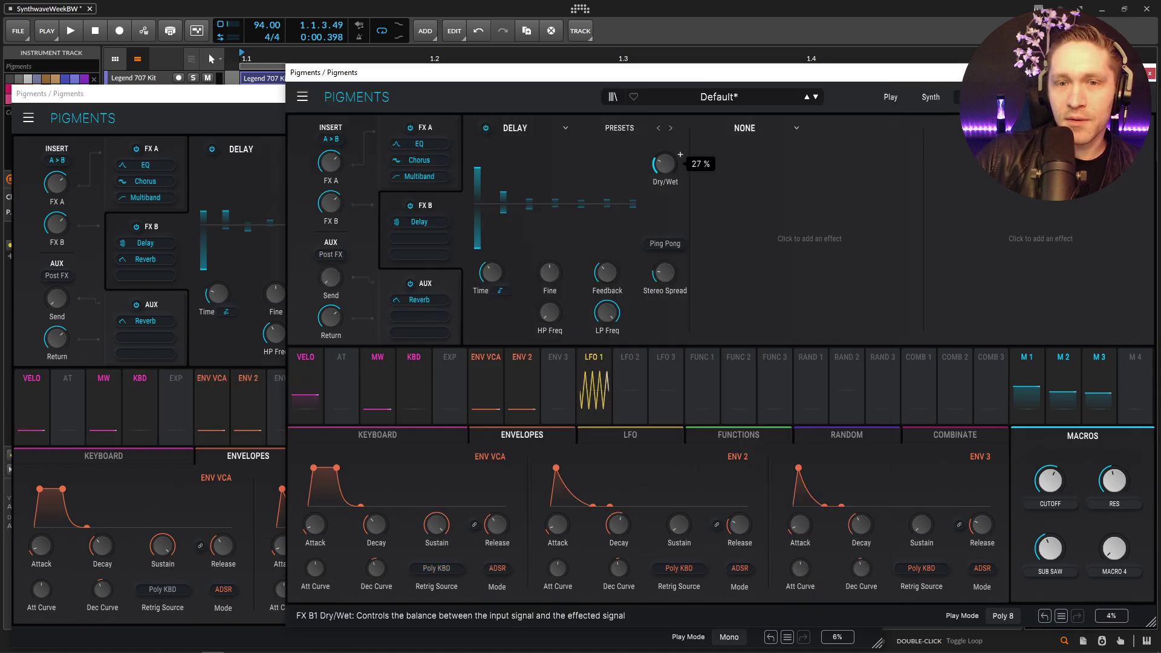
{"action": "left_click", "coordinate": [226, 328]}
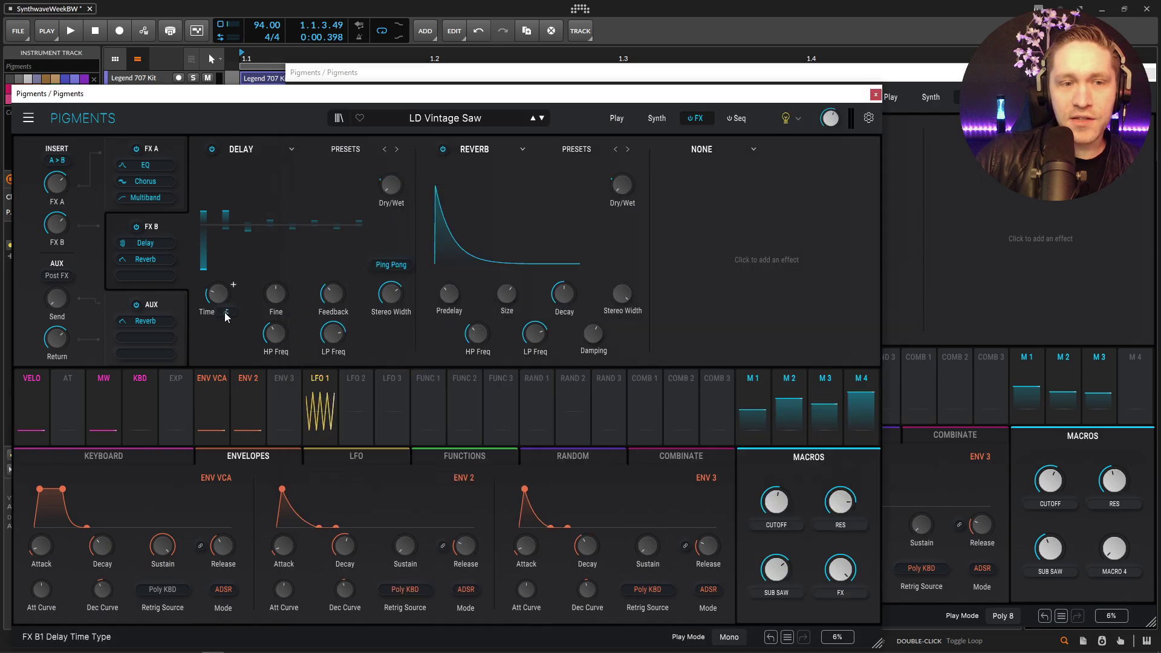
{"action": "left_click", "coordinate": [547, 72]}
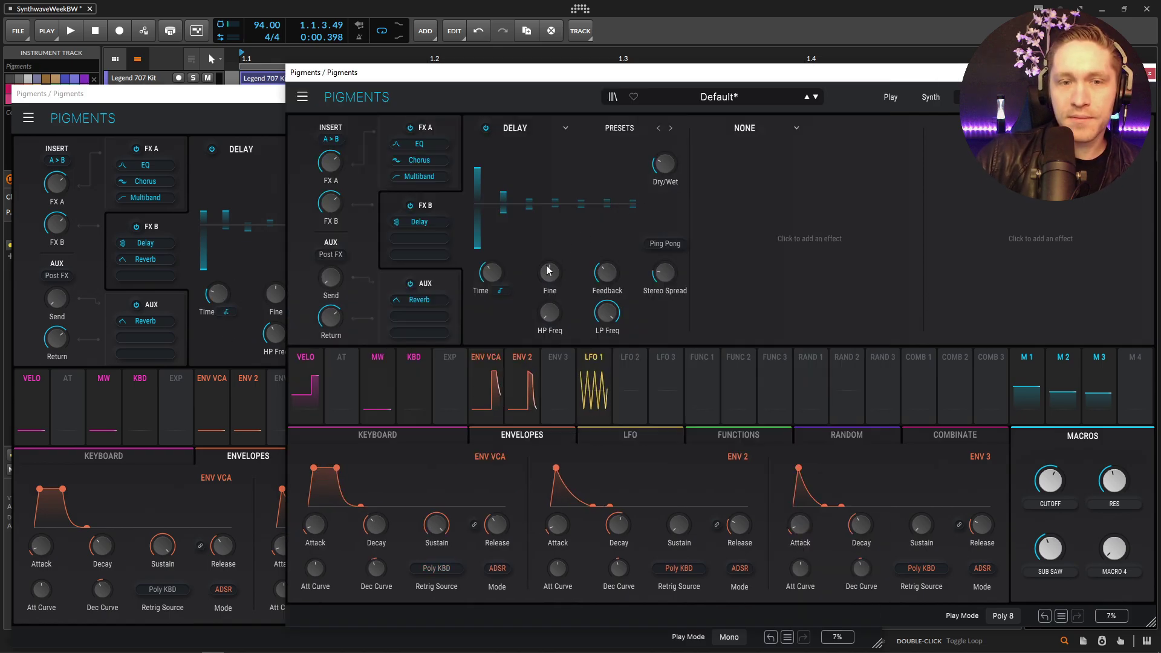
{"action": "left_click", "coordinate": [500, 291]}
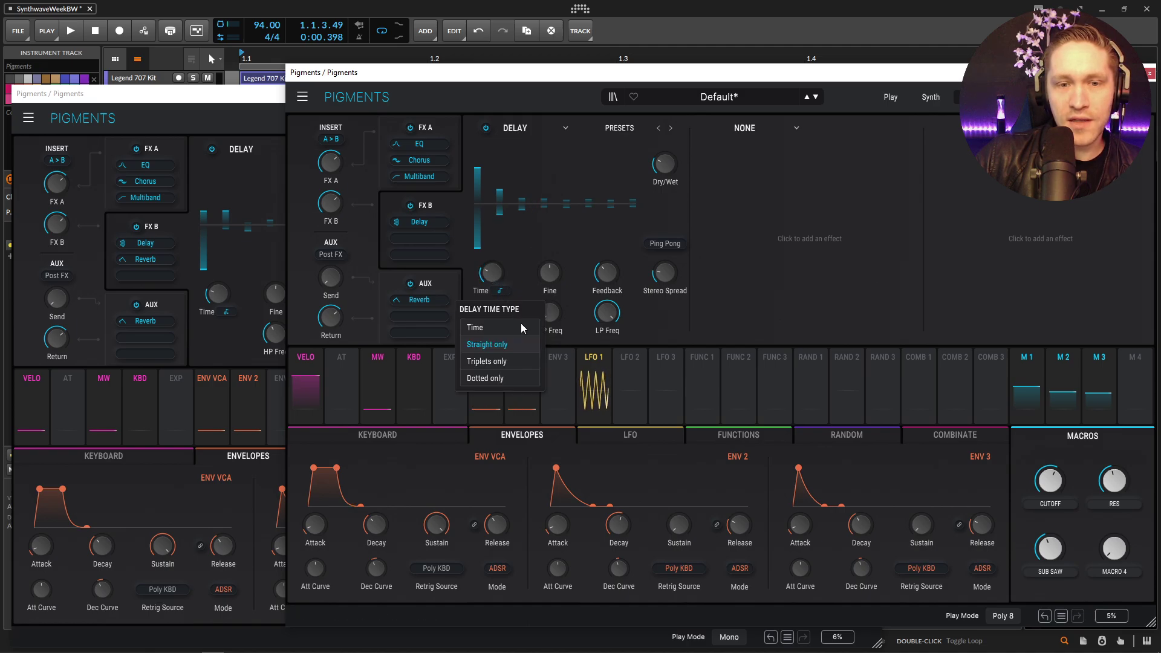
{"action": "left_click", "coordinate": [487, 361]}
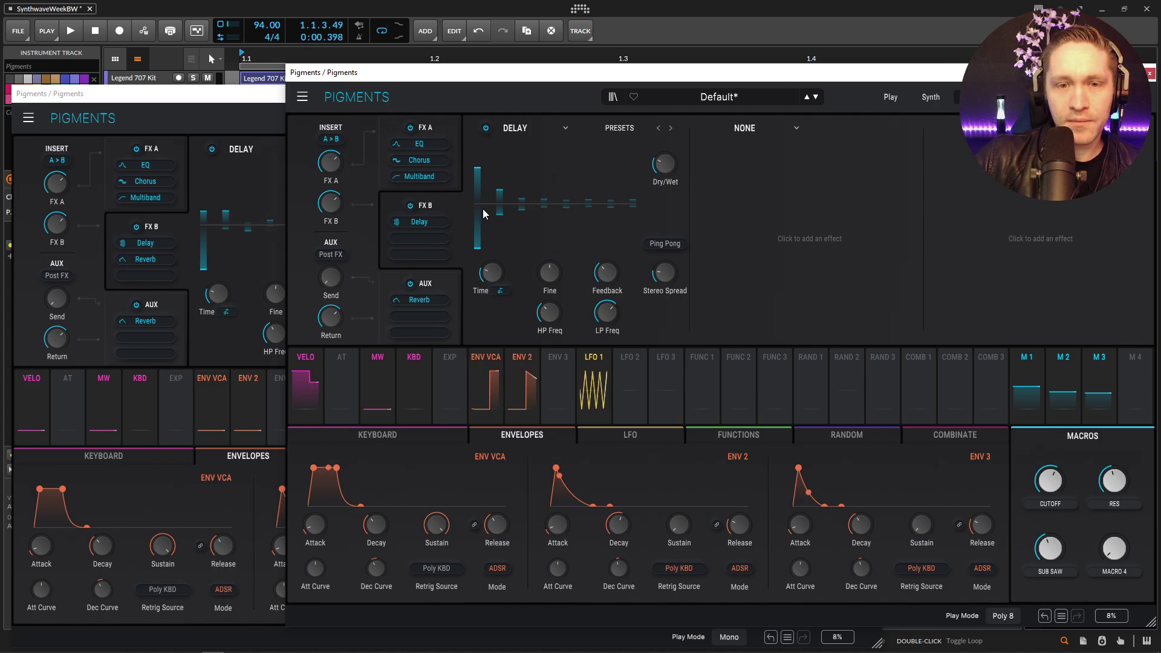
- Enable Ping Pong on the Default patch's Delay and compare its settings with LD Vintage Saw
{"action": "left_click", "coordinate": [260, 107]}
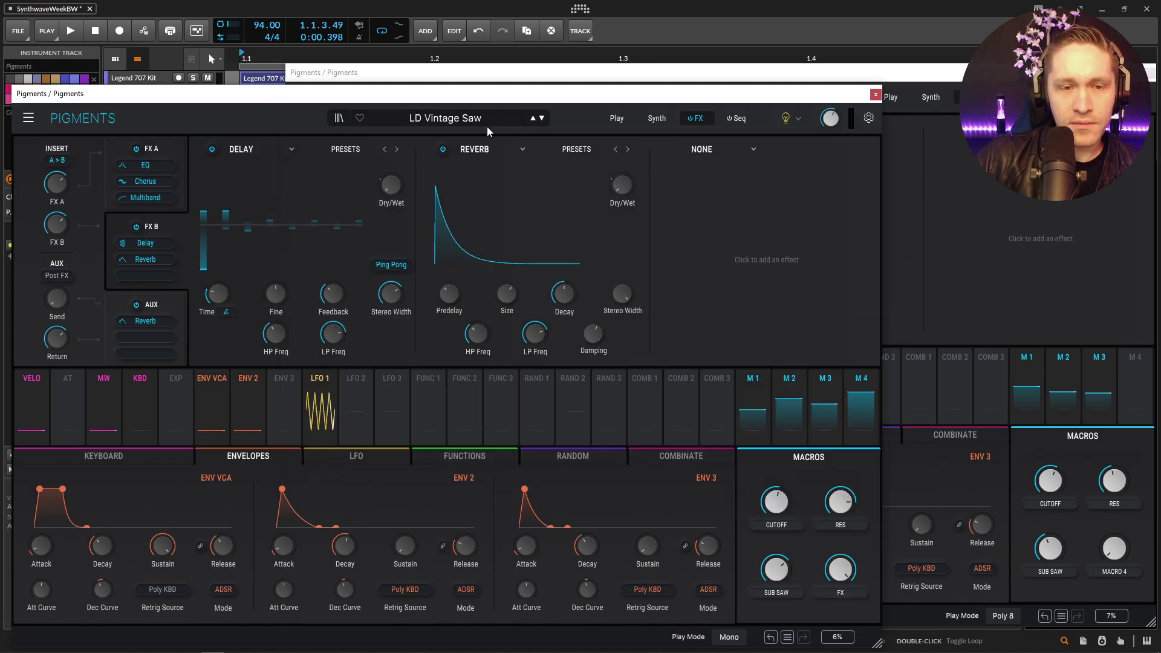
{"action": "left_click", "coordinate": [926, 80]}
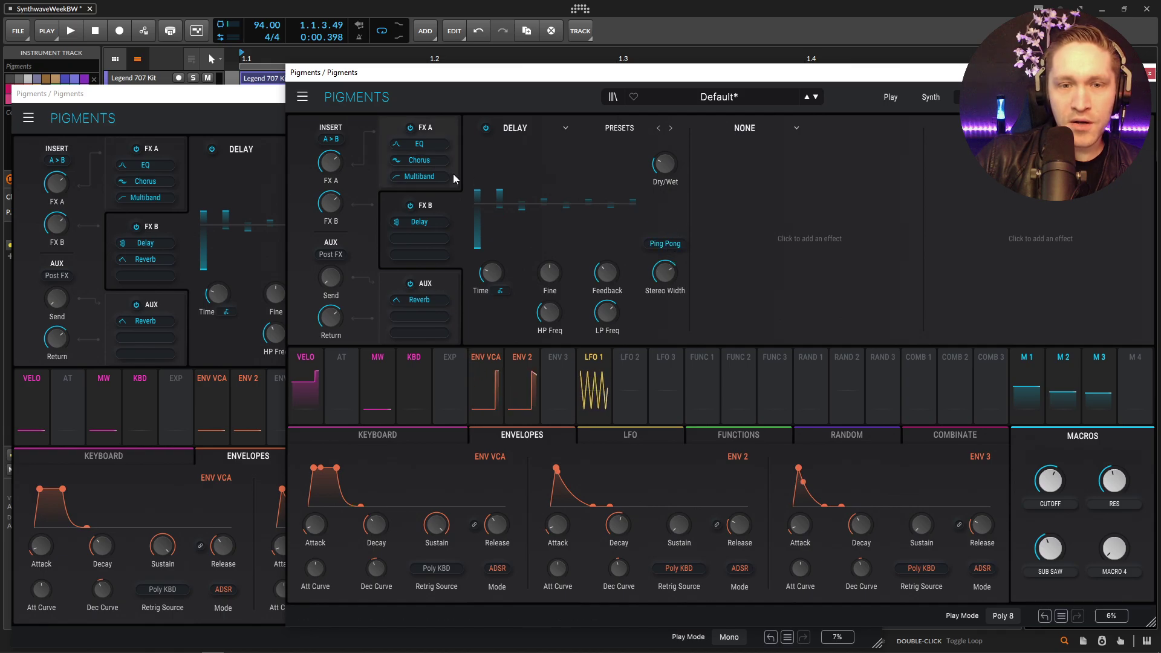
{"action": "left_click", "coordinate": [248, 106]}
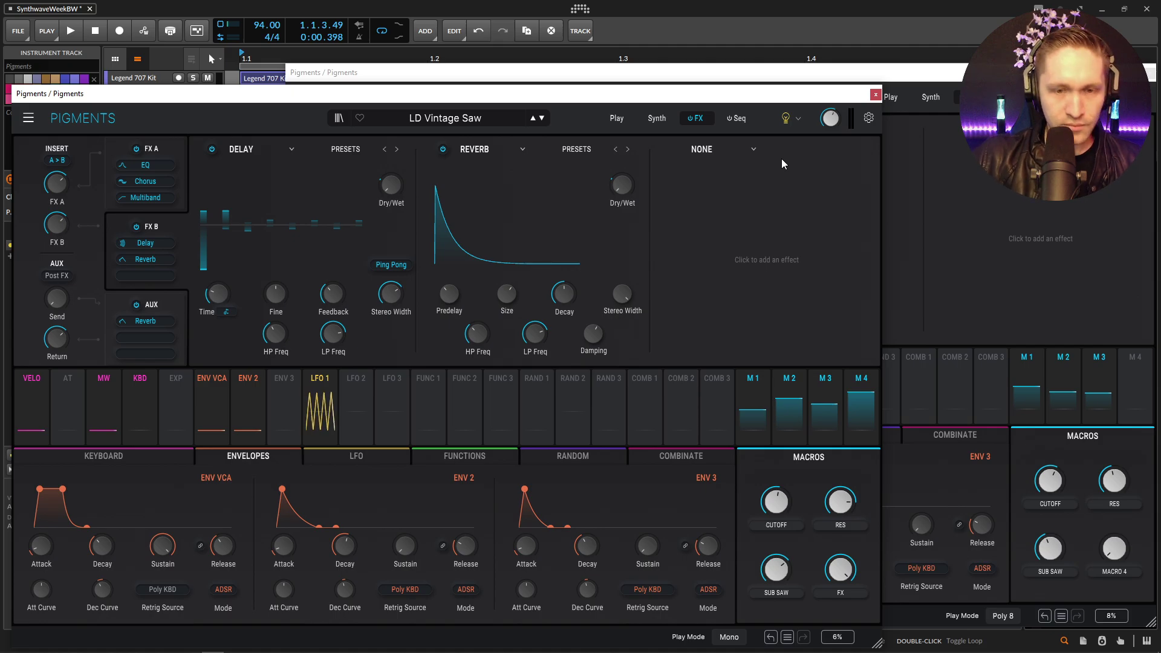
{"action": "left_click", "coordinate": [963, 75]}
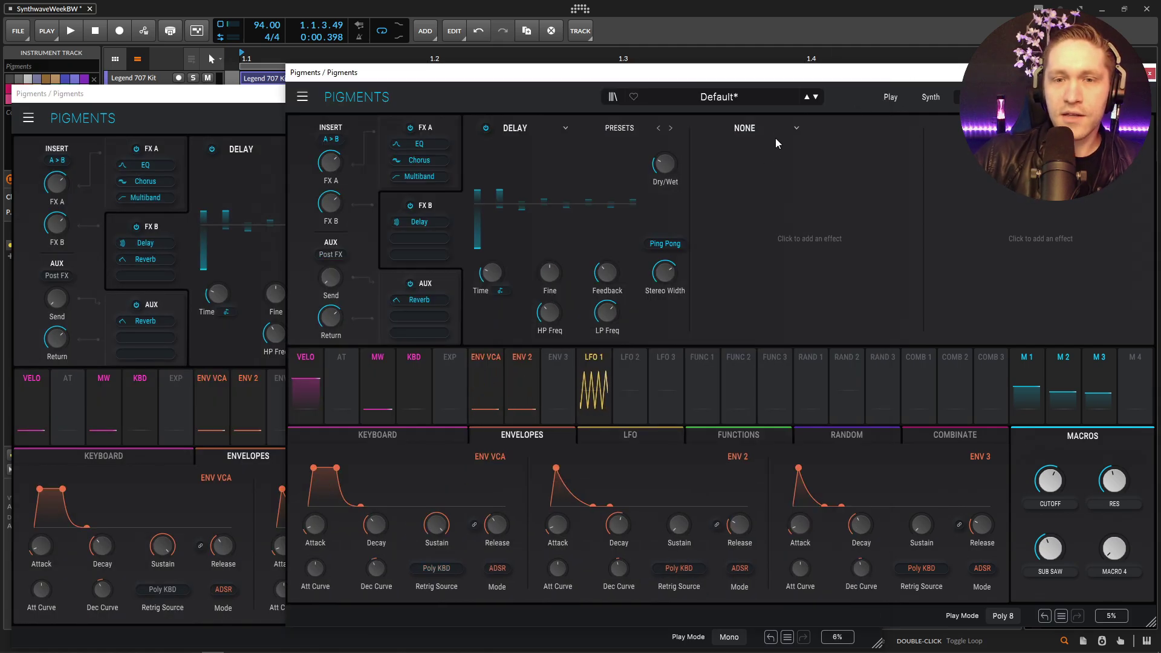
- Add a Reverb to the second FX B slot of the Default patch, as in LD Vintage Saw
{"action": "left_click", "coordinate": [288, 92]}
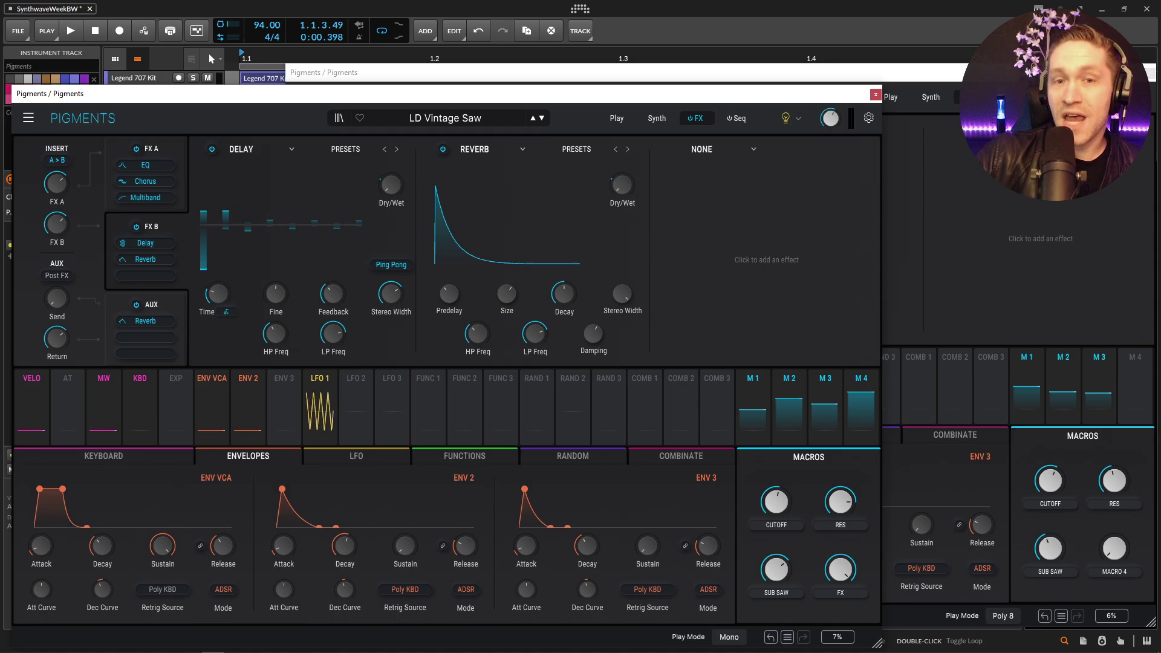
{"action": "left_click", "coordinate": [954, 77]}
{"action": "left_click", "coordinate": [757, 126]}
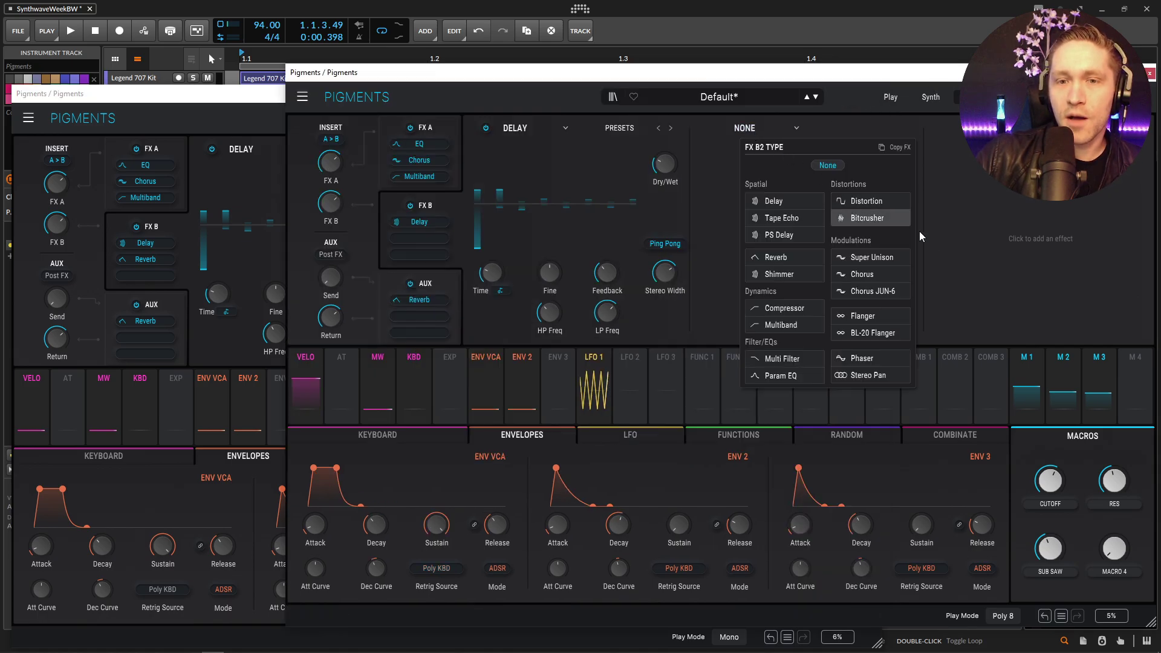
{"action": "left_click", "coordinate": [780, 257]}
- Compare the FX B Reverb's Dry/Wet and Decay in the Default patch with those in LD Vintage Saw
{"action": "left_click", "coordinate": [213, 96]}
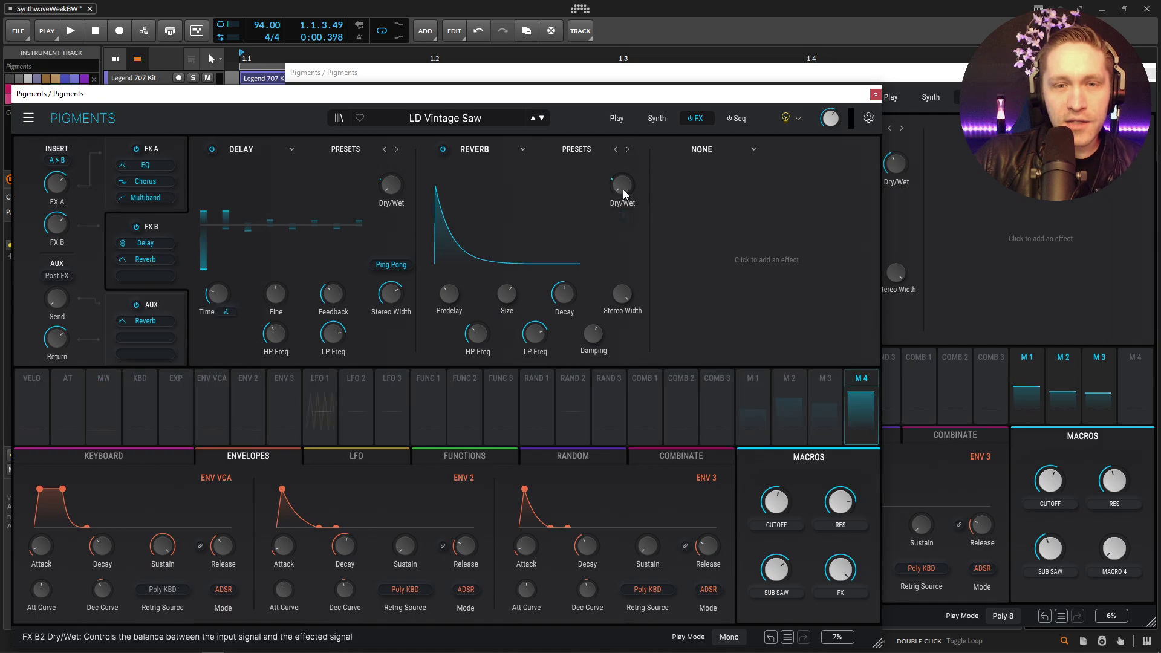
{"action": "left_click", "coordinate": [905, 164]}
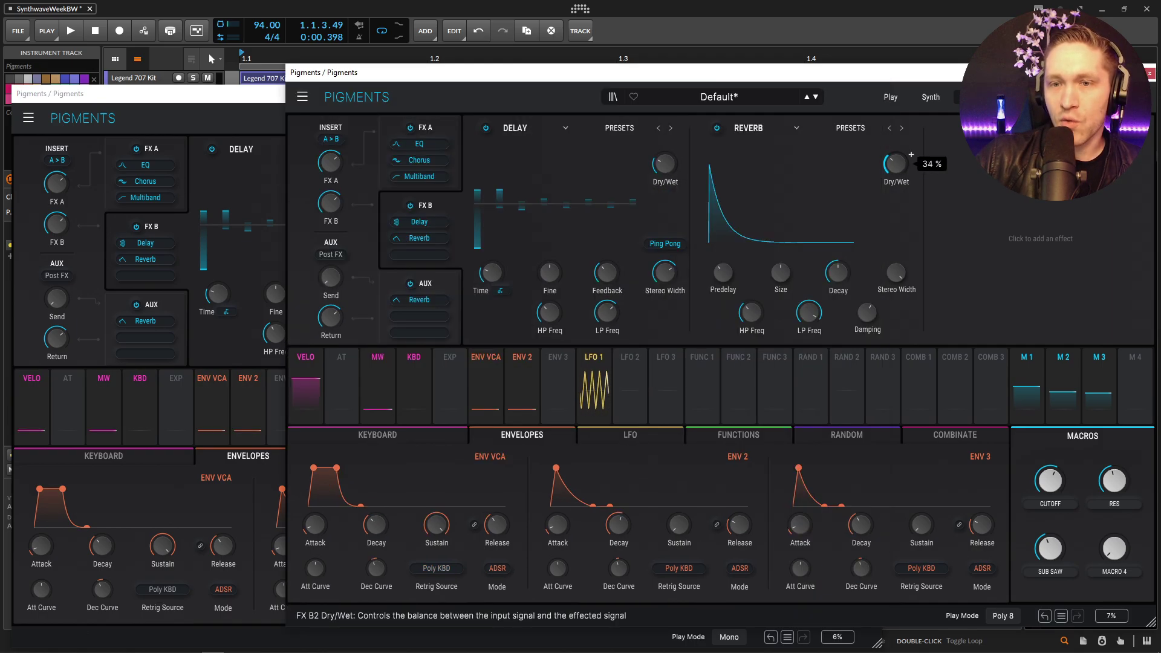
{"action": "left_click", "coordinate": [255, 103]}
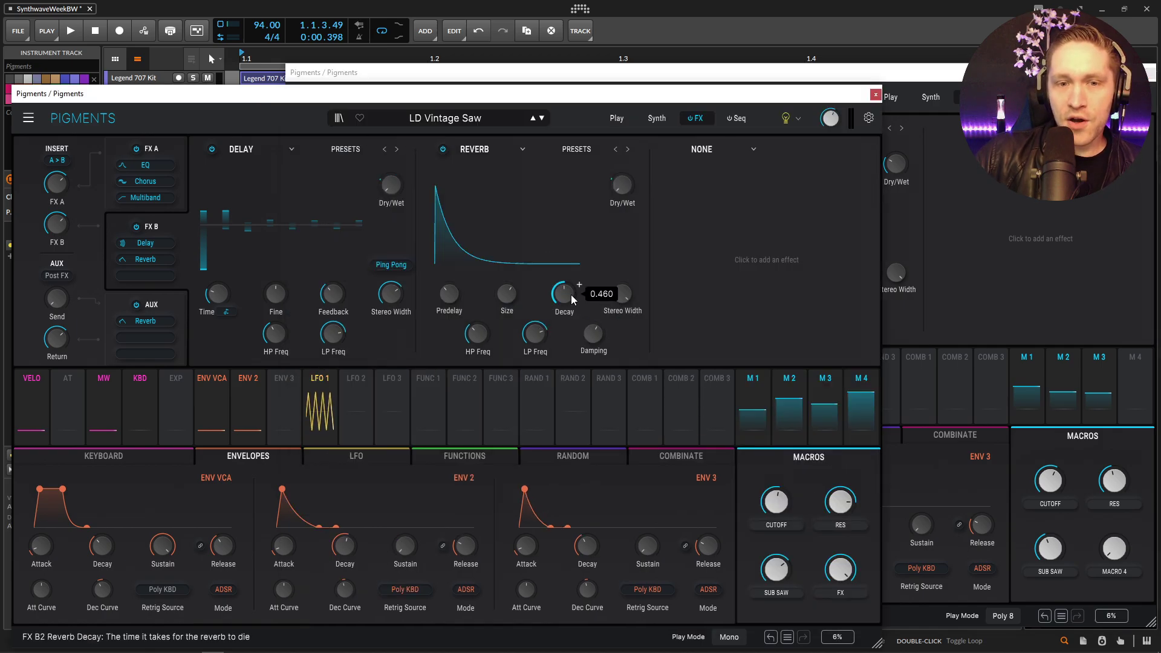
{"action": "left_click", "coordinate": [1000, 259]}
{"action": "left_click", "coordinate": [852, 266]}
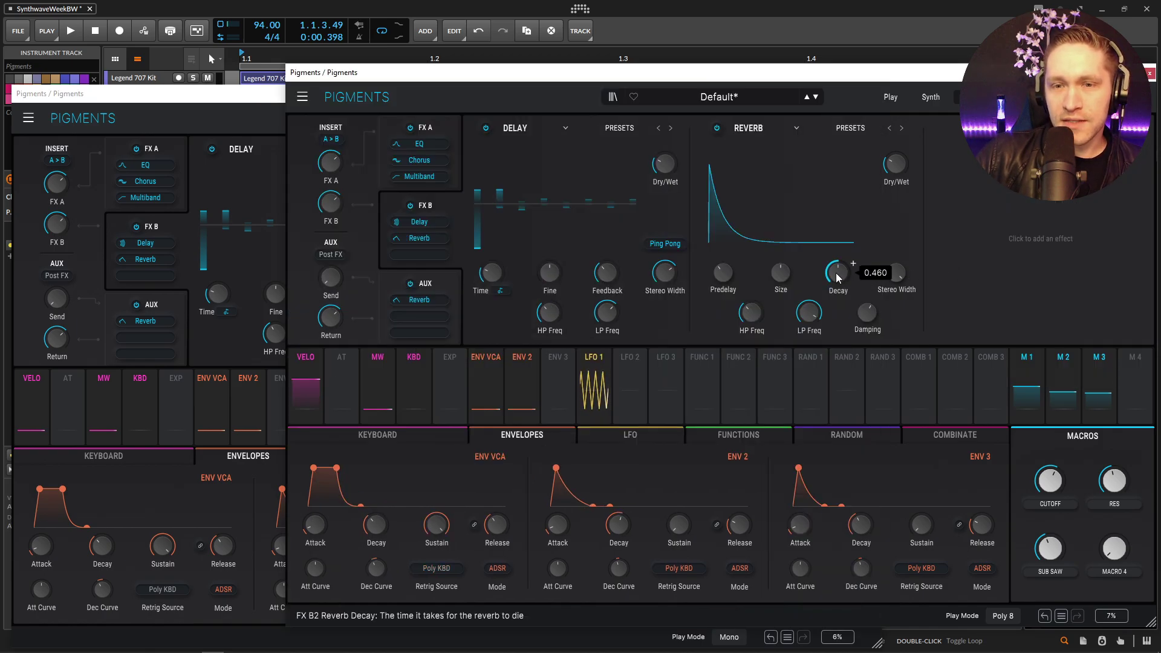
- Adjust the FX B Reverb's Size in the Default patch to match LD Vintage Saw and recheck the reference Reverb settings
{"action": "left_click", "coordinate": [218, 102]}
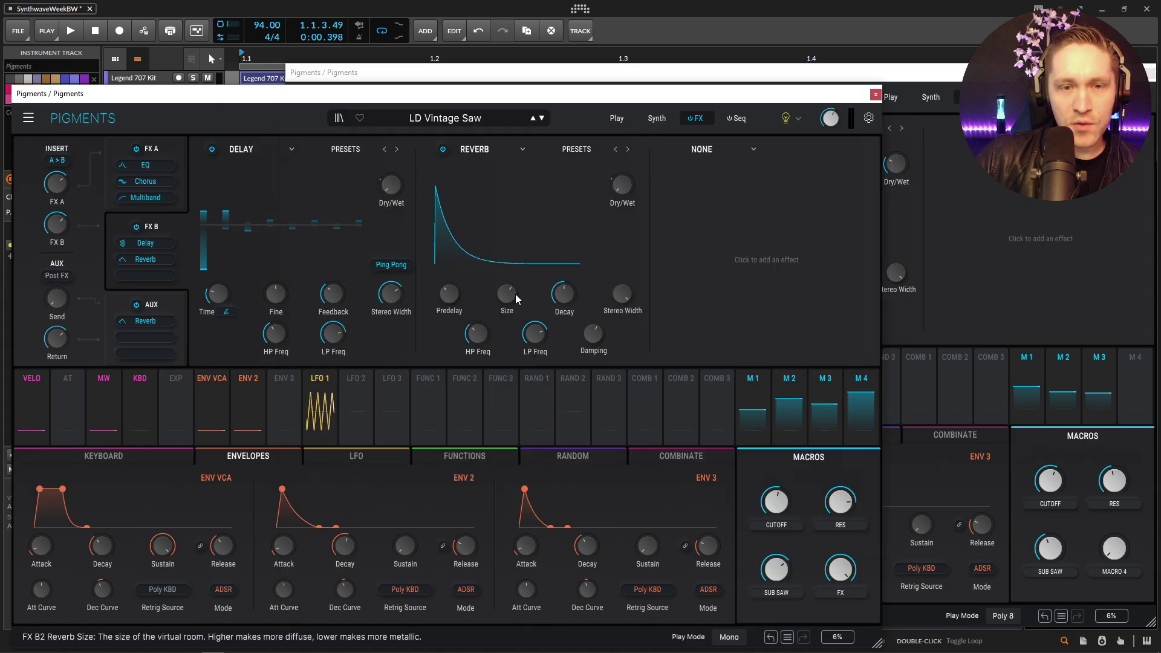
{"action": "left_click", "coordinate": [952, 308]}
{"action": "left_click", "coordinate": [782, 274]}
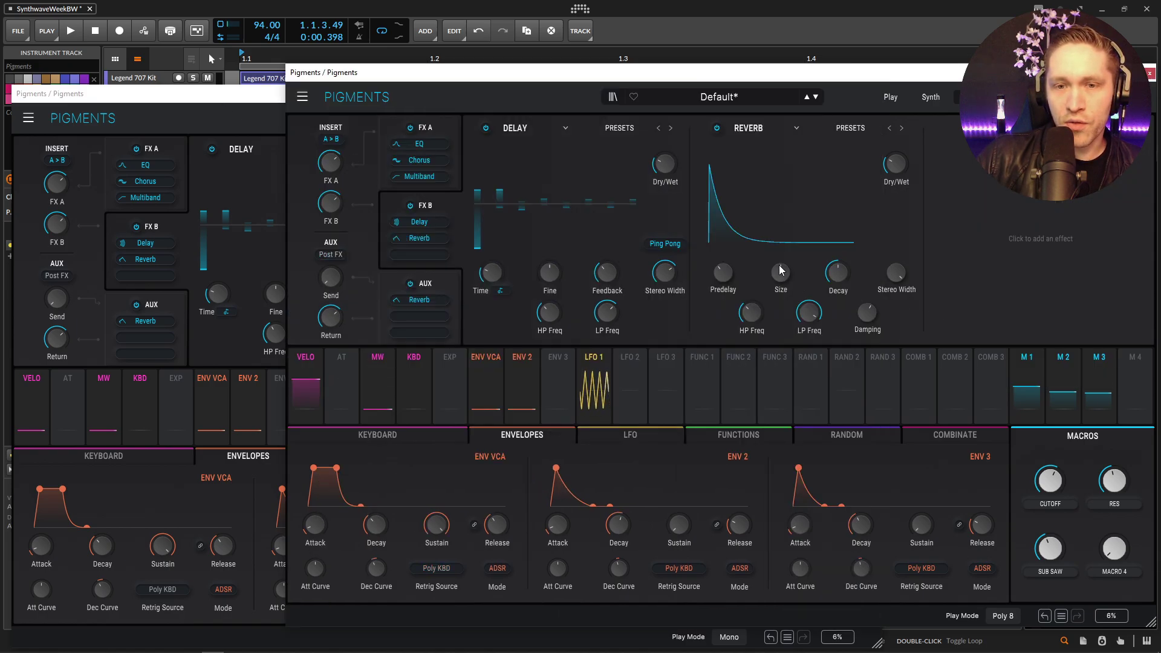
{"action": "mouse_move", "coordinate": [780, 272]}
{"action": "left_mouse_down"}
{"action": "mouse_move", "coordinate": [781, 262]}
{"action": "mouse_move", "coordinate": [781, 274]}
{"action": "left_mouse_up"}
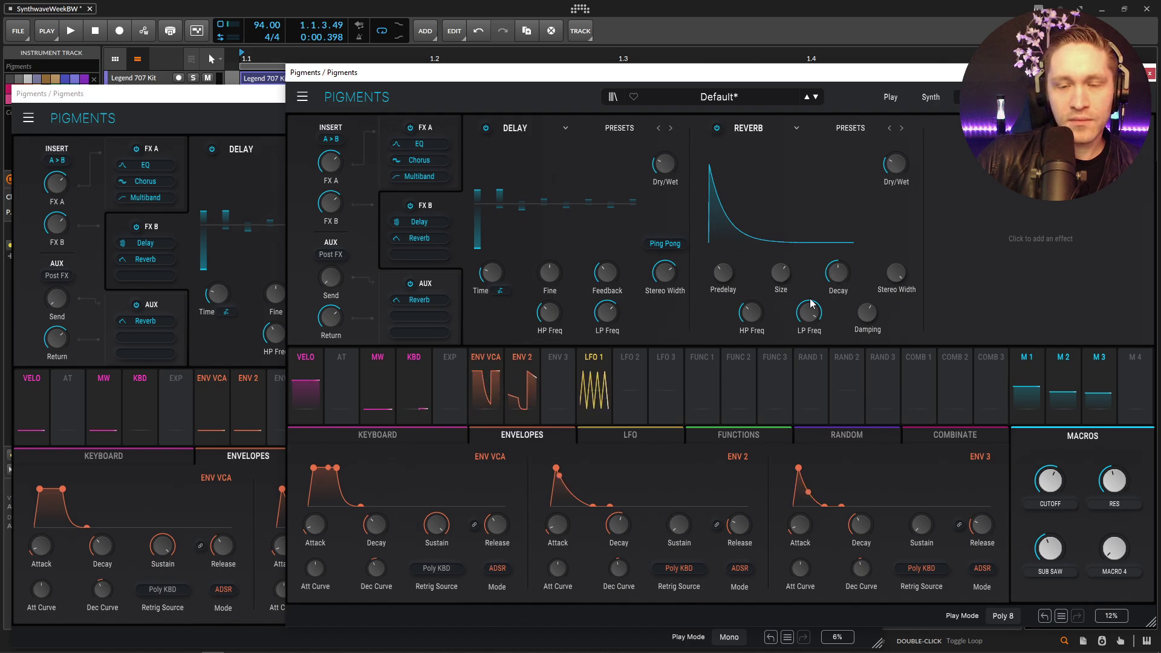
{"action": "left_click", "coordinate": [214, 105]}
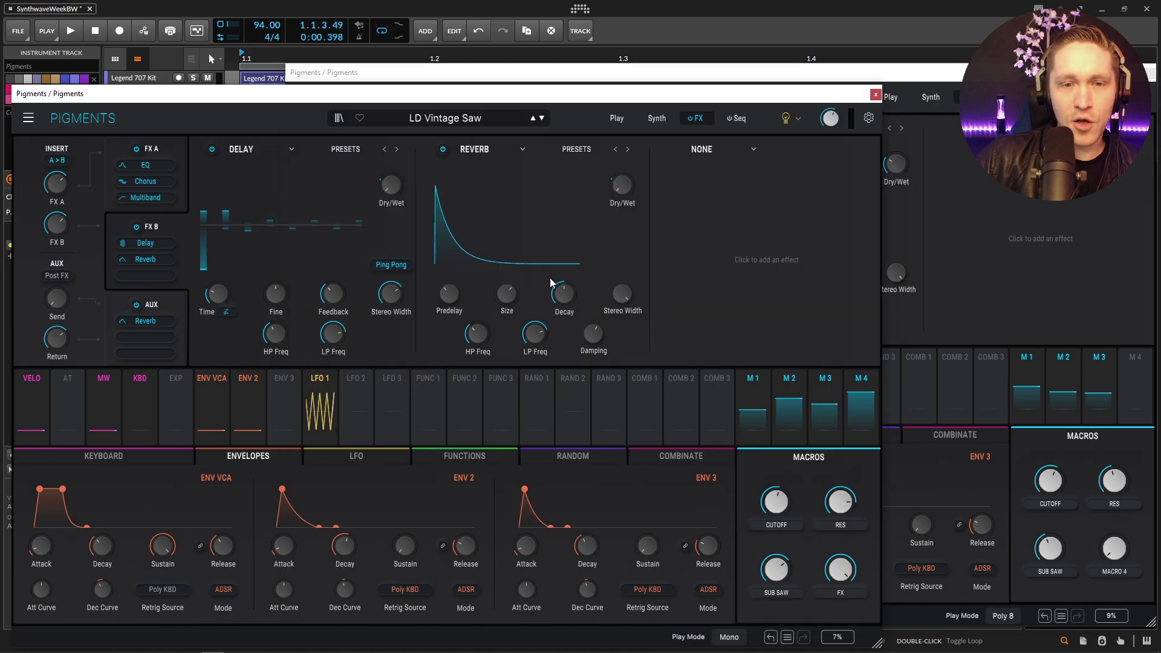
- Leave the Default patch's third FX B slot empty and return to its synth engines
{"action": "left_click", "coordinate": [963, 303]}
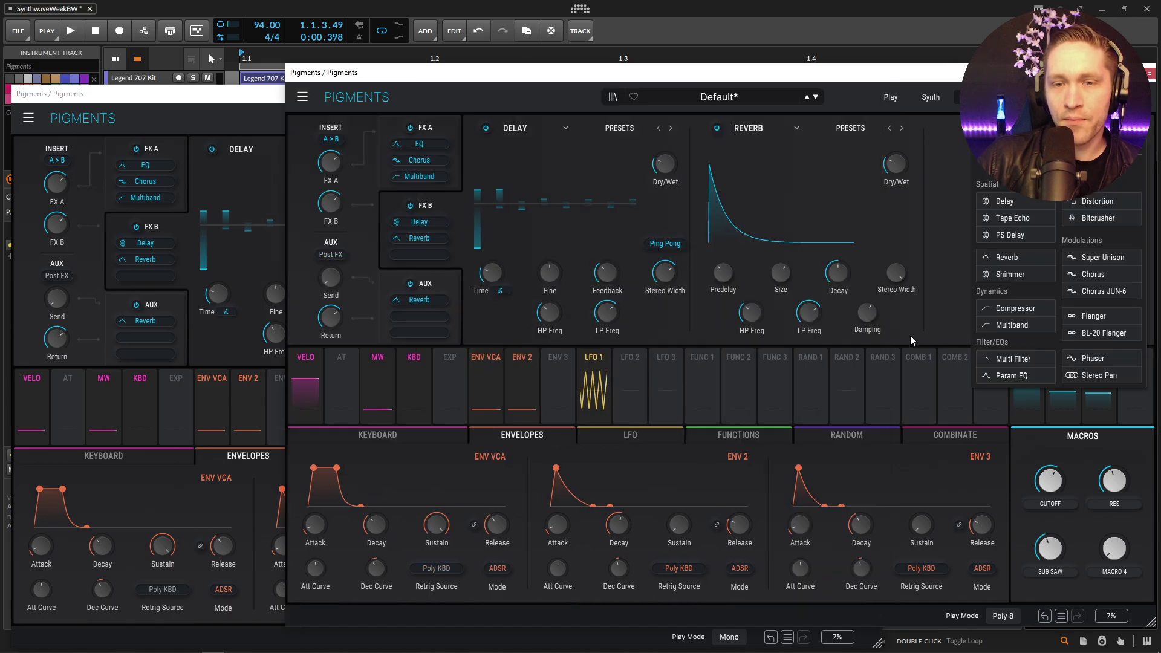
{"action": "left_click", "coordinate": [748, 333]}
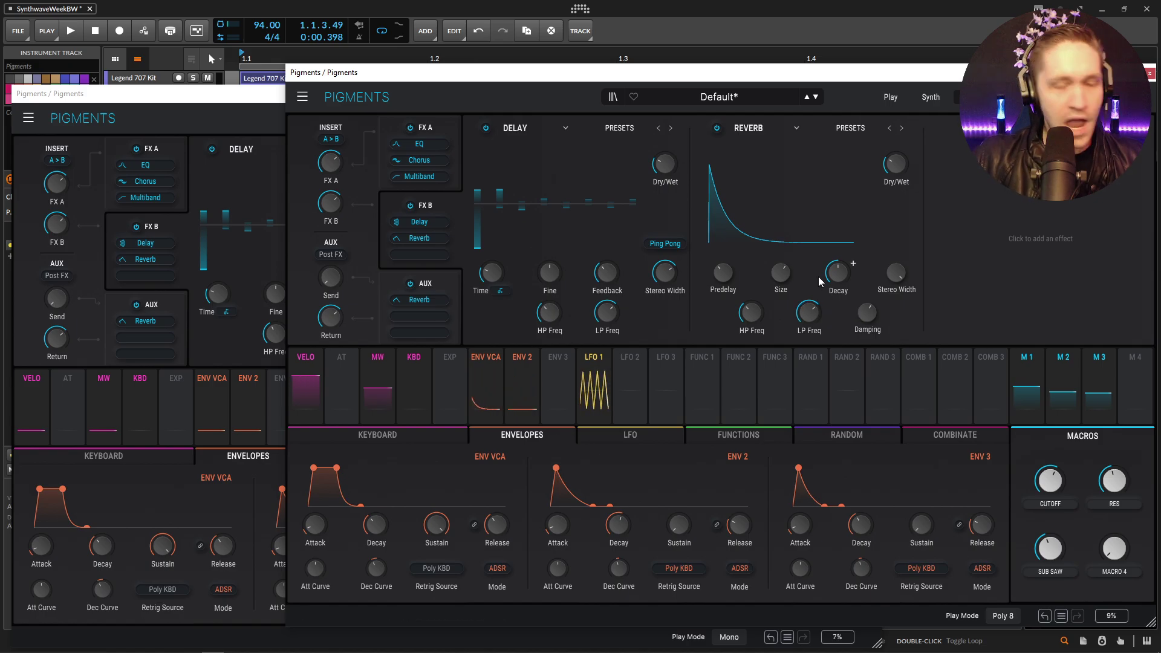
{"action": "left_click", "coordinate": [922, 97]}
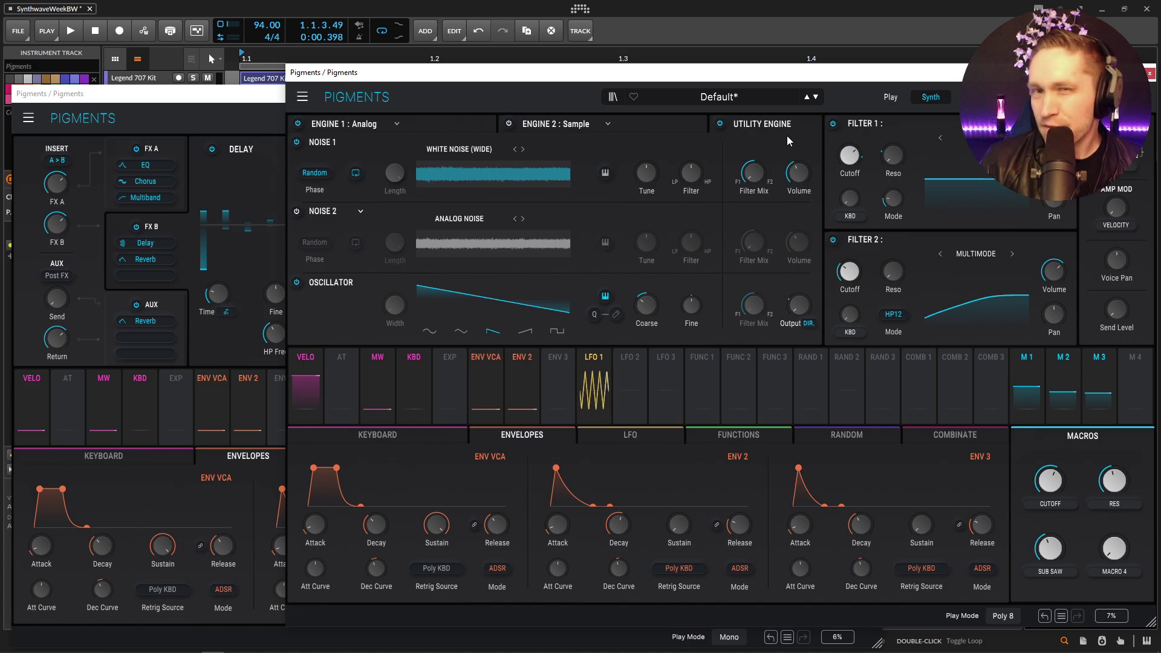
- Set the Default patch's Glide Time to about 24 ms, following the keyboard play settings of LD Vintage Saw
{"action": "left_click", "coordinate": [431, 434]}
{"action": "left_click", "coordinate": [252, 242]}
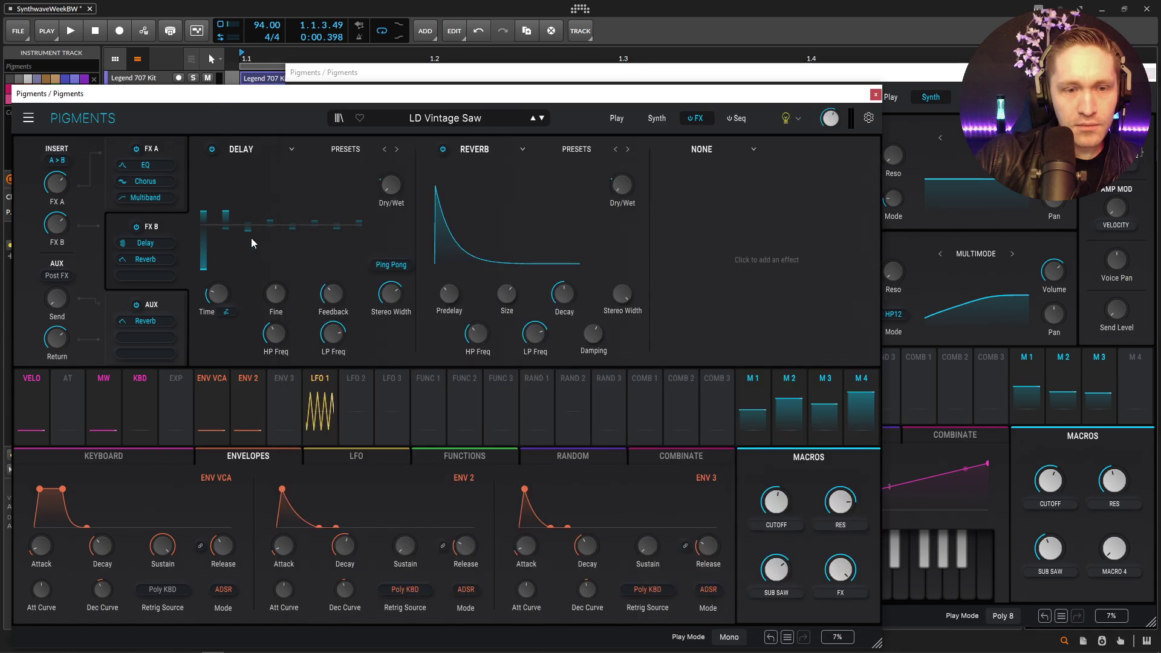
{"action": "left_click", "coordinate": [91, 461]}
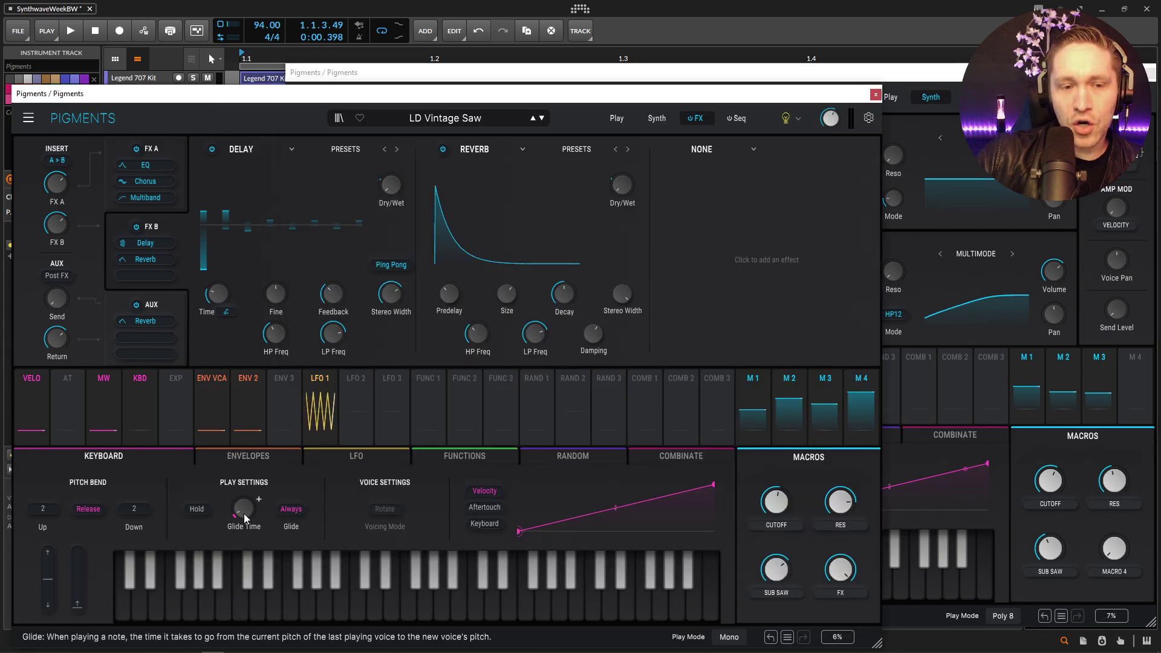
{"action": "left_click", "coordinate": [950, 82]}
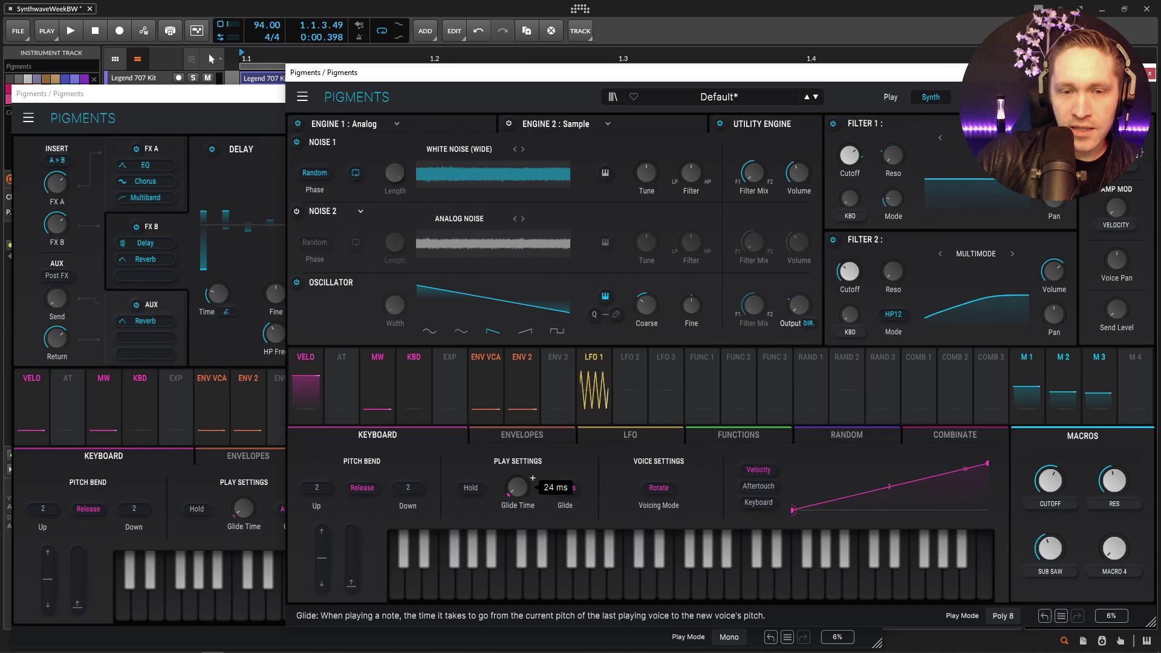
{"action": "left_click", "coordinate": [201, 106]}
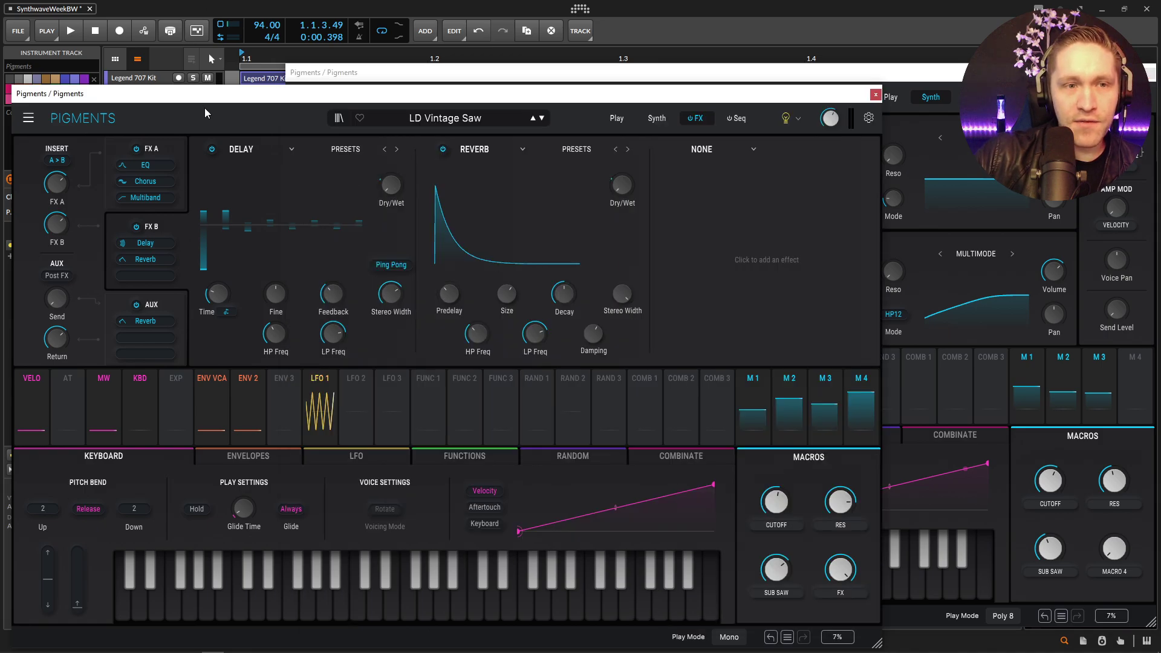
- Set the Default patch's Play Mode to Mono and audition the patch with the project playing
{"action": "left_click", "coordinate": [1001, 632]}
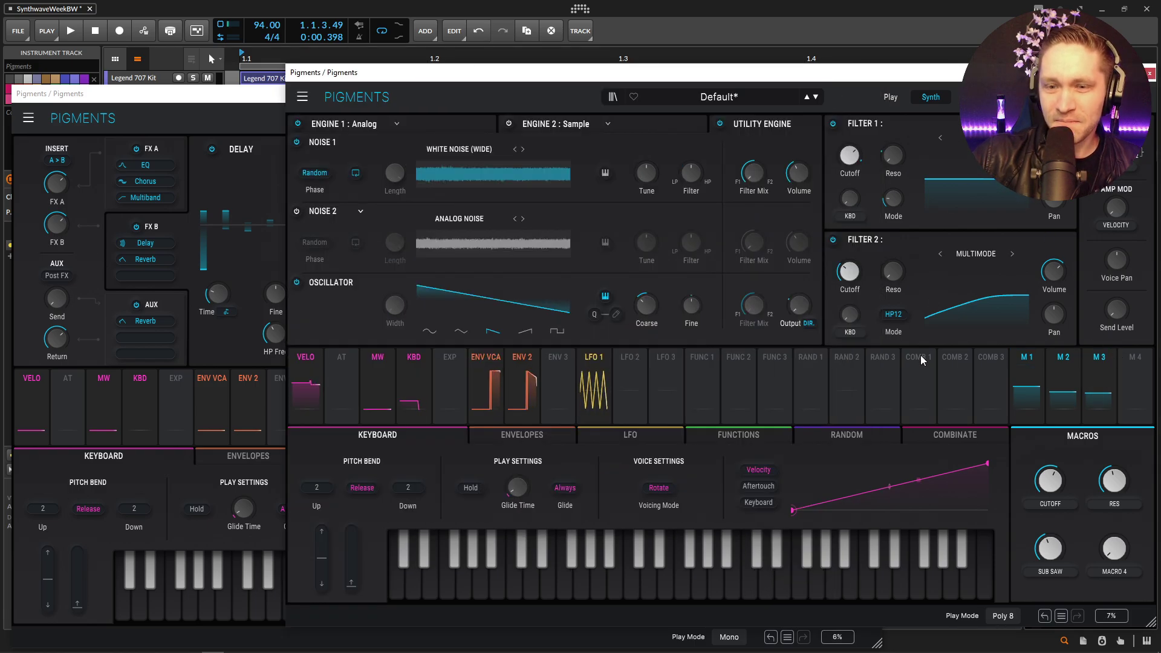
{"action": "left_click", "coordinate": [1003, 615]}
{"action": "left_click", "coordinate": [1051, 432]}
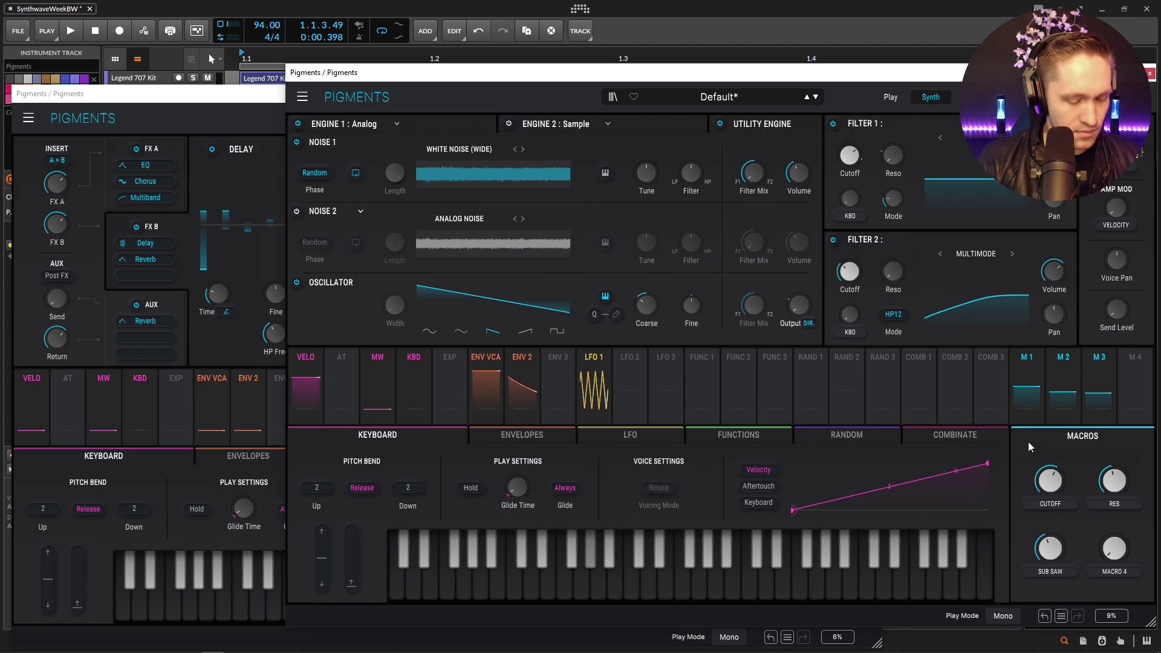
{"action": "key", "text": "space"}
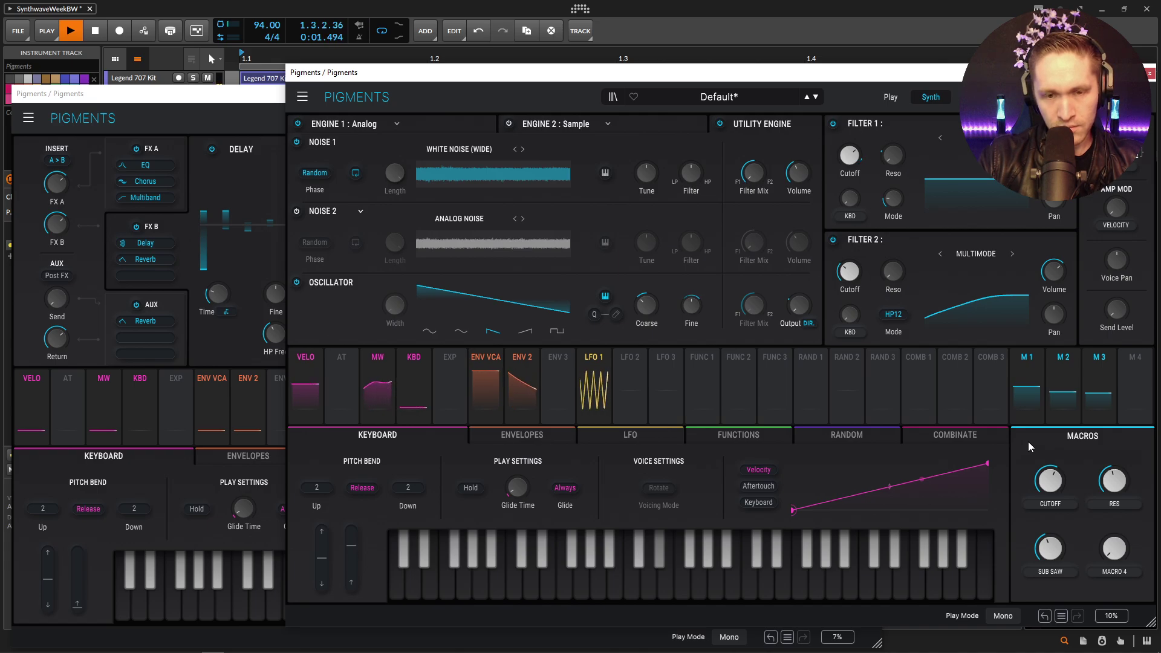
{"action": "key", "text": "space"}
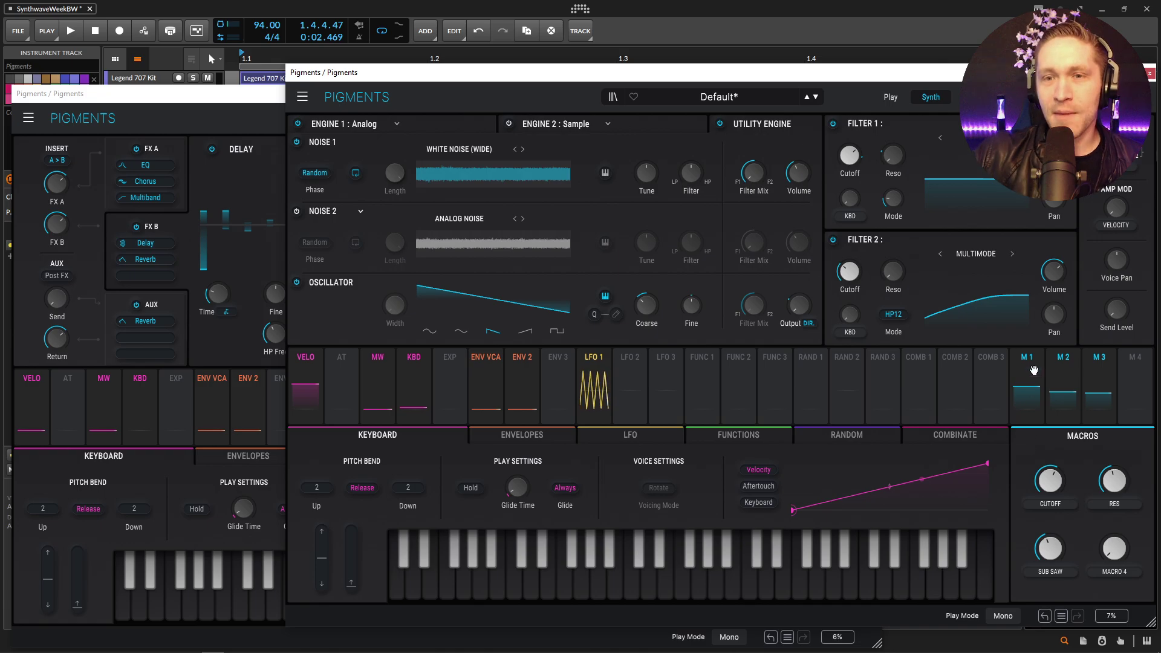
- Assign Macro 4 to the Dry/Wet of the Default patch's FX A Chorus with an amount of about 0.29
{"action": "left_click", "coordinate": [970, 97]}
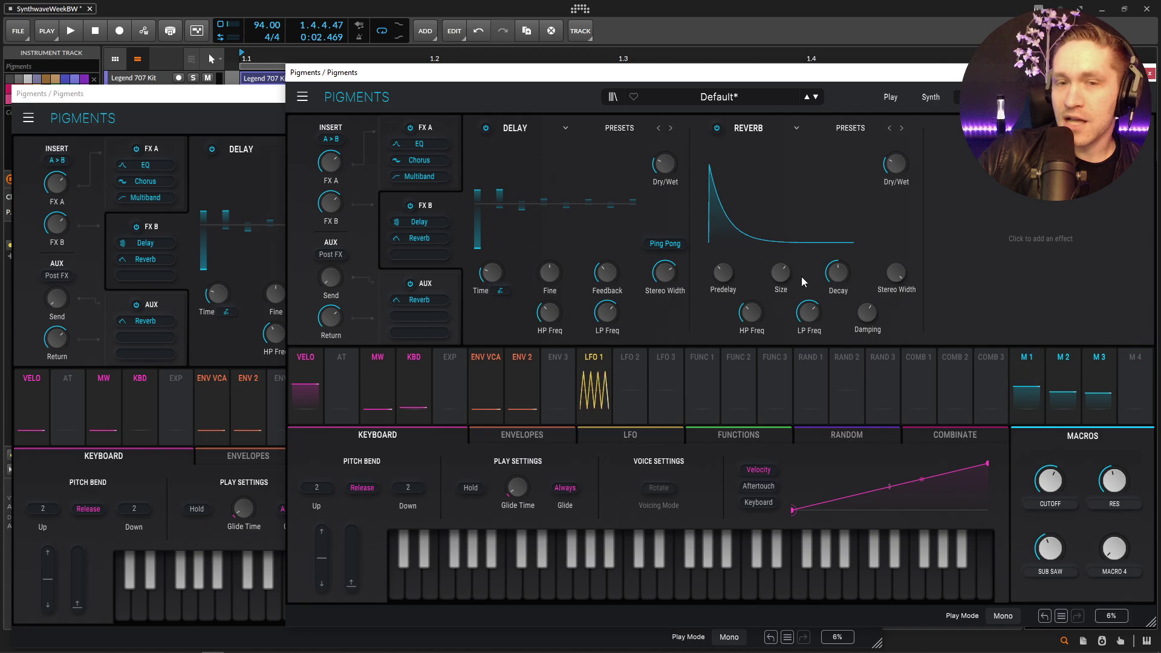
{"action": "left_click", "coordinate": [452, 127]}
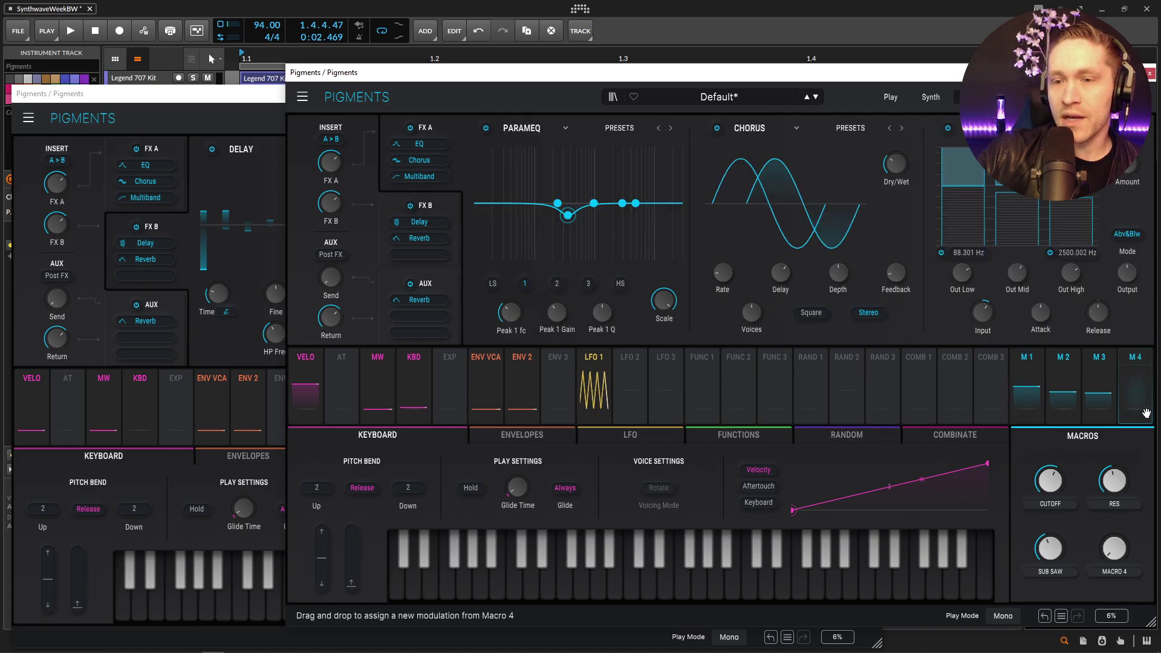
{"action": "left_click_drag", "start_coordinate": [1134, 404], "coordinate": [900, 166]}
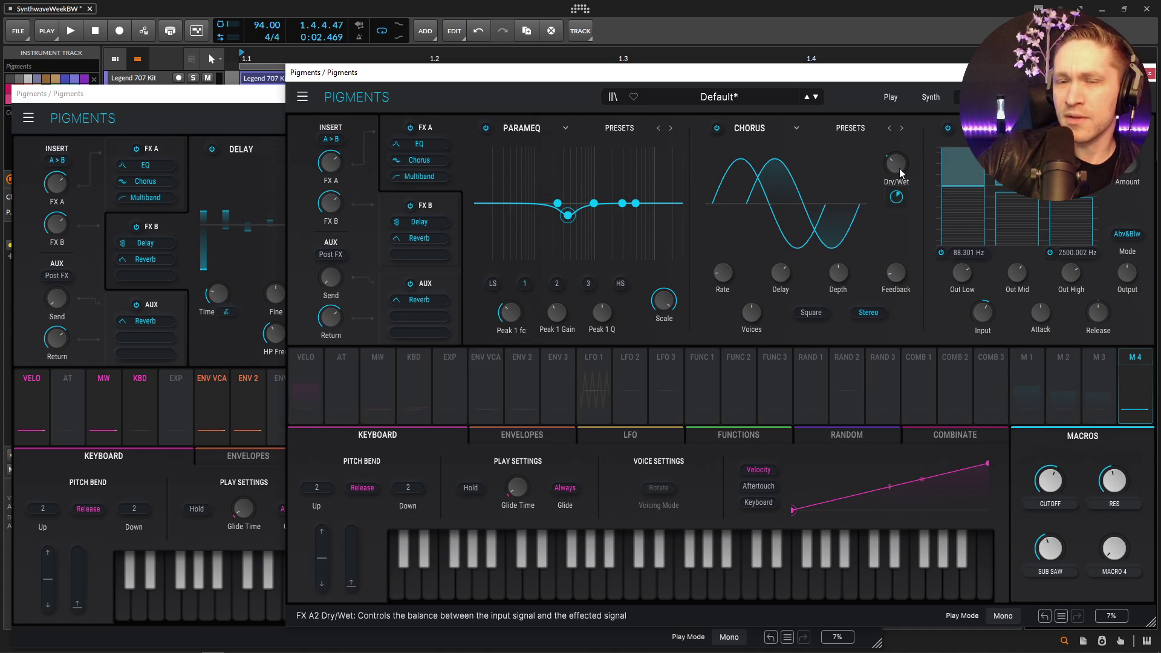
{"action": "mouse_move", "coordinate": [894, 173]}
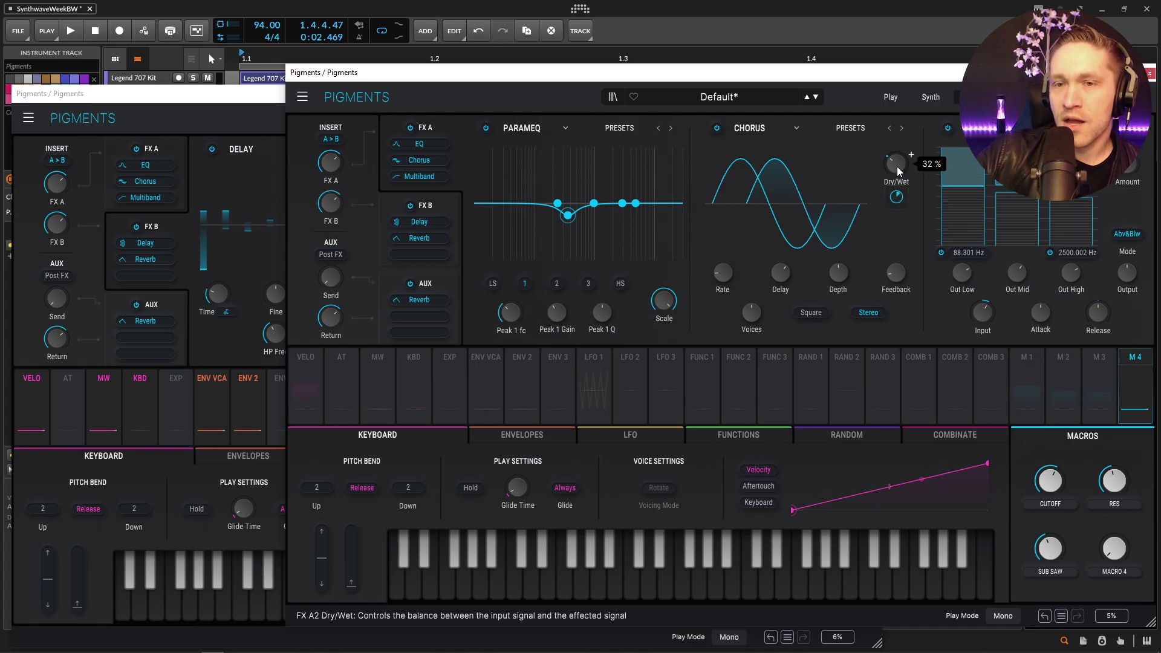
{"action": "left_click_drag", "start_coordinate": [897, 196], "coordinate": [897, 182]}
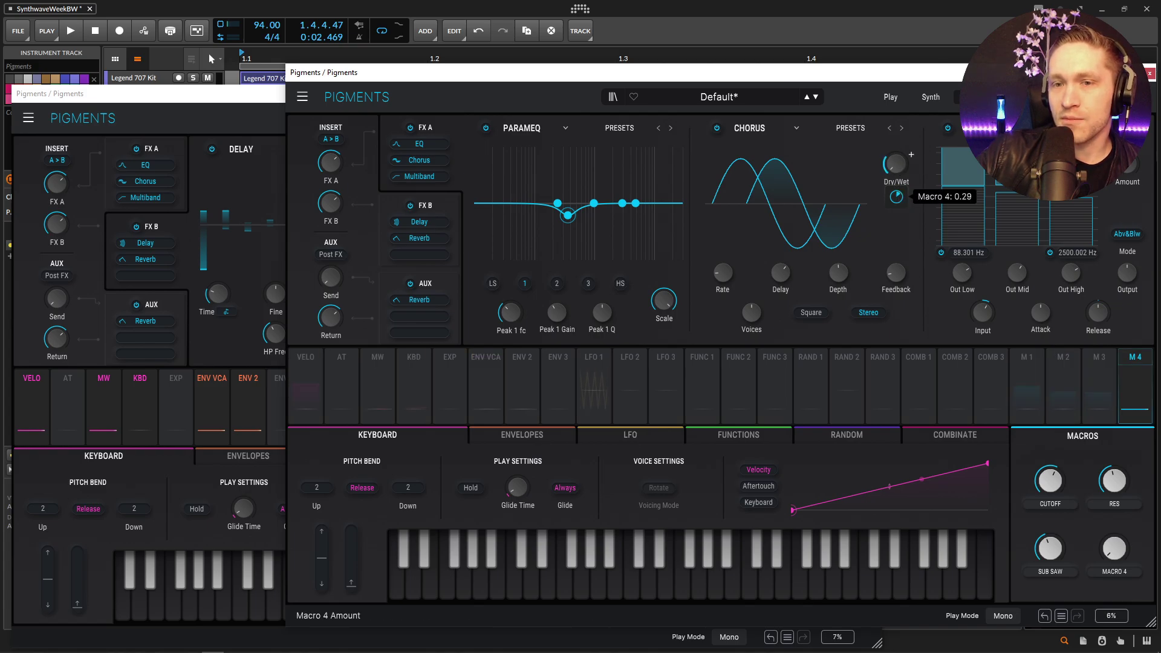
- Assign Macro 4 to the Dry/Wet of the FX B Delay and Reverb, lowering the Reverb's base Dry/Wet to 0 %
{"action": "left_click", "coordinate": [424, 205]}
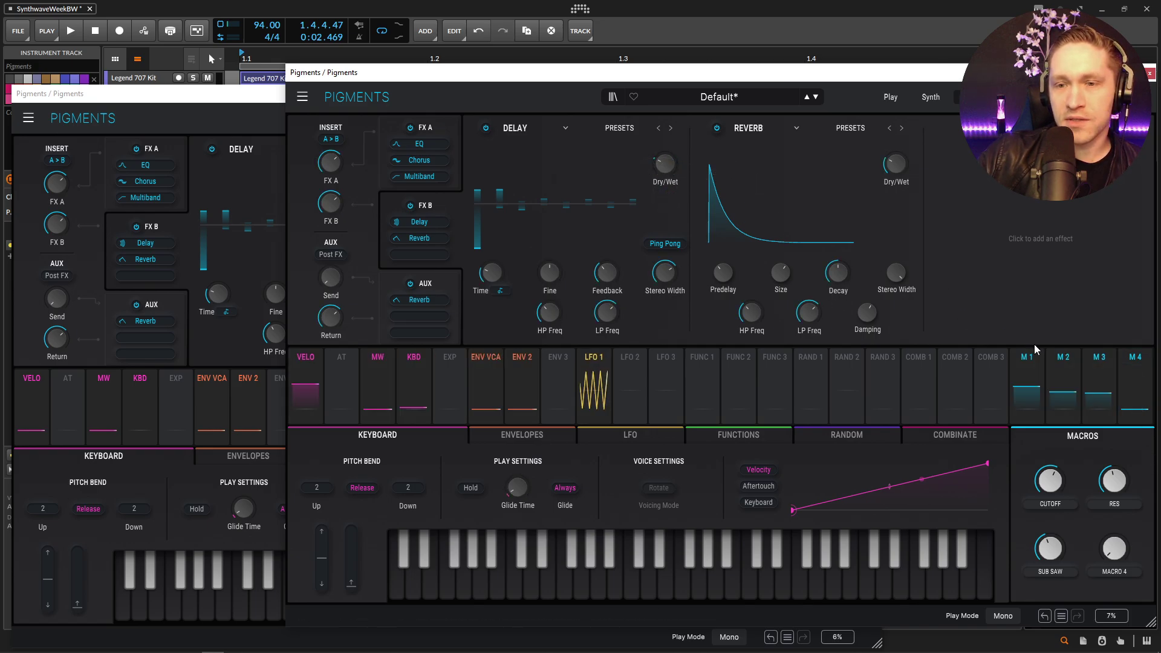
{"action": "left_click_drag", "start_coordinate": [1125, 395], "coordinate": [666, 197]}
{"action": "mouse_move", "coordinate": [896, 167]}
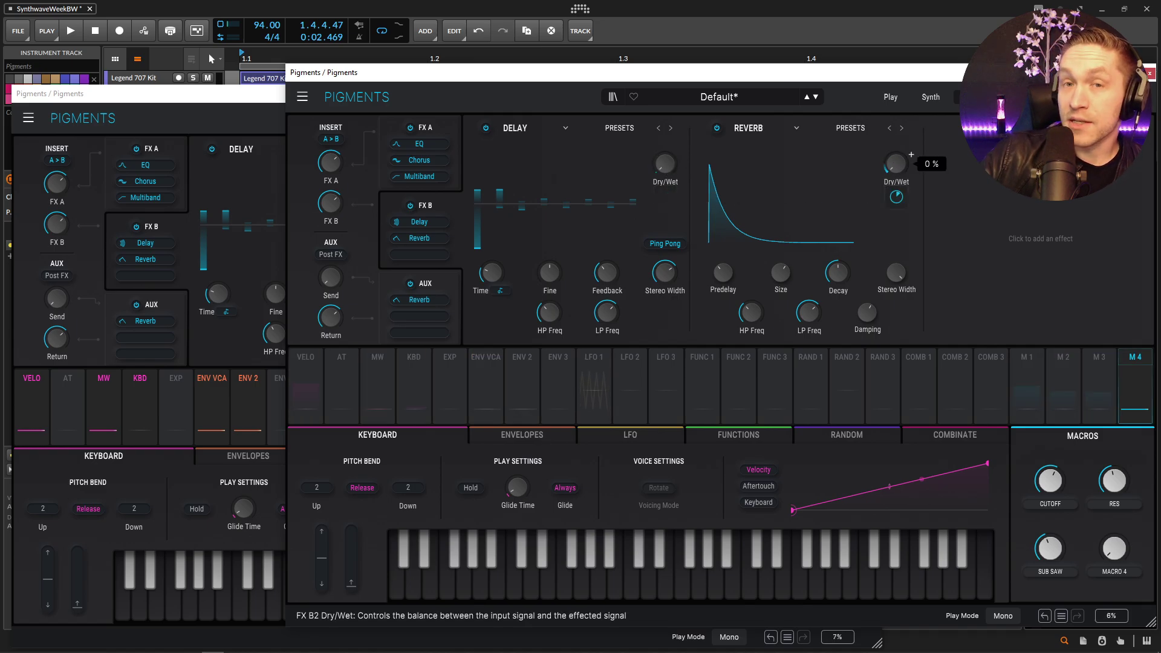
{"action": "left_click_drag", "start_coordinate": [897, 175], "coordinate": [897, 174]}
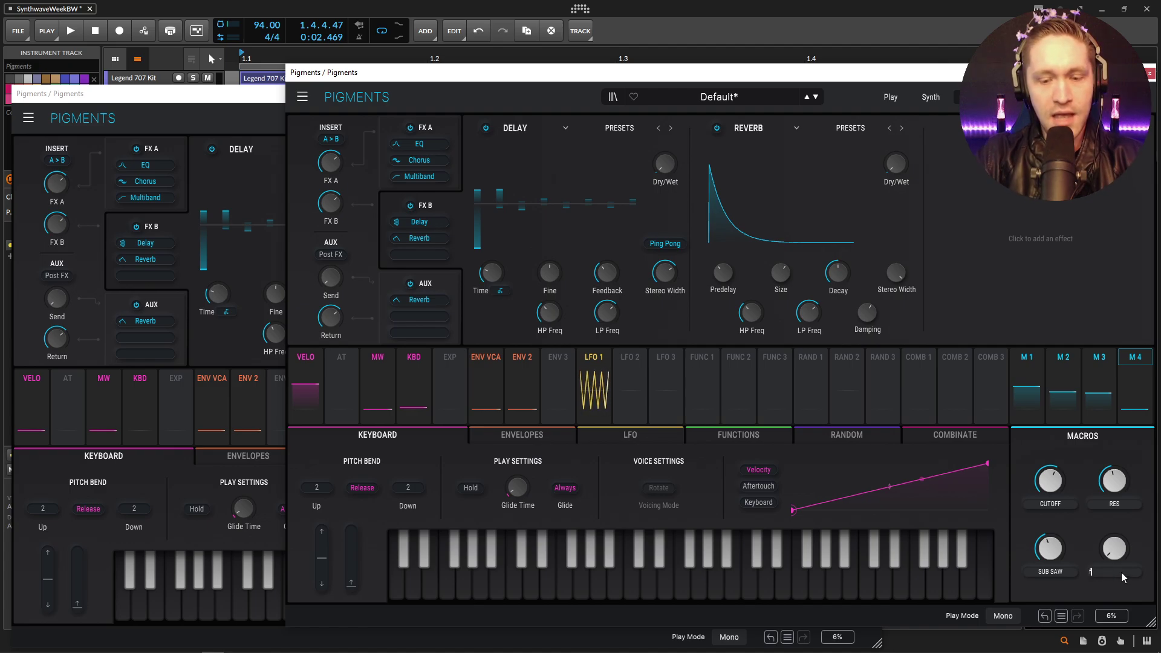
- Rename Macro 4 as FX, turn it up to maximum and bring back LD Vintage Saw for comparison
{"action": "left_click_drag", "start_coordinate": [1115, 551], "coordinate": [1104, 532]}
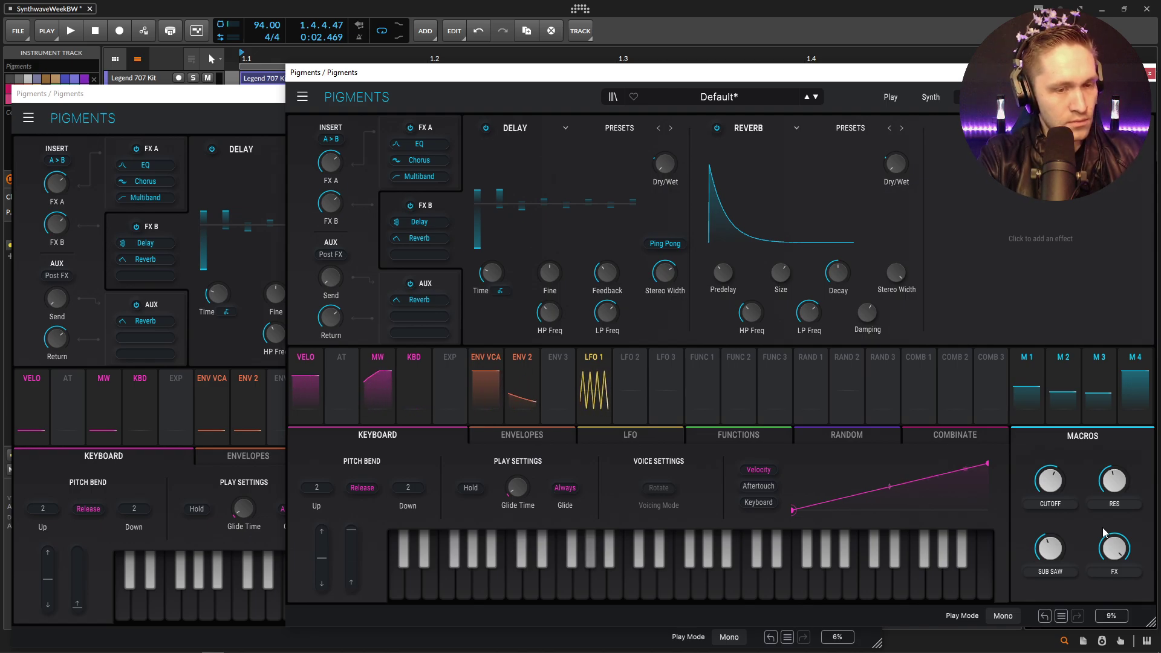
{"action": "left_click", "coordinate": [247, 100]}
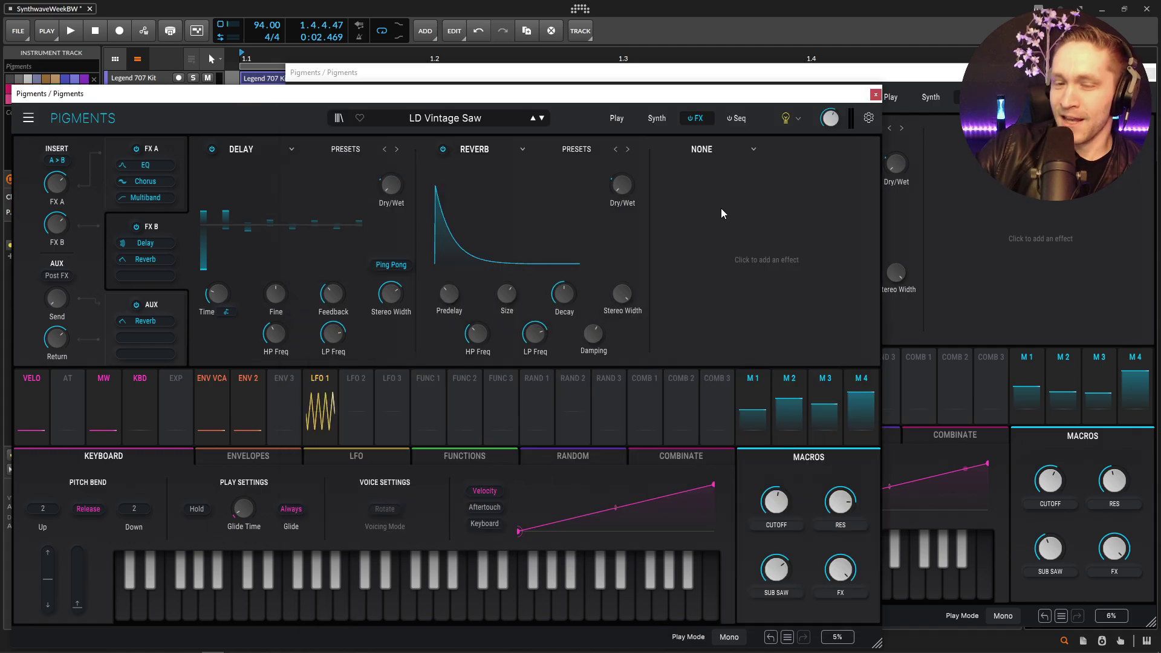